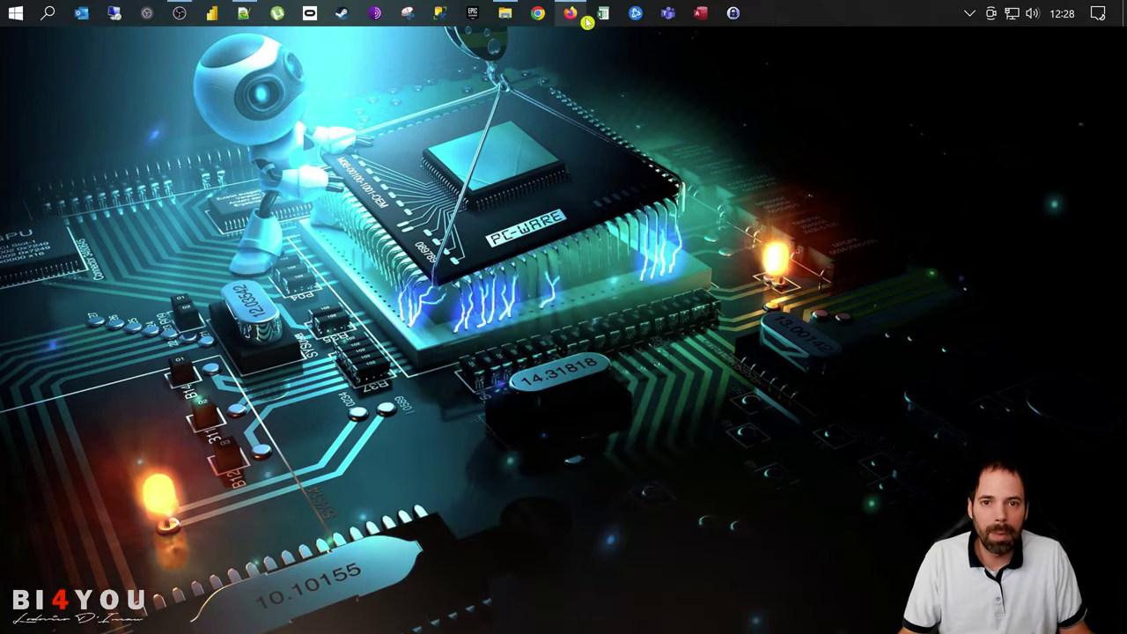
- Launch Excel and open its Account page to see Version 2210, build 15726.20174, Current Channel
click(603, 14)
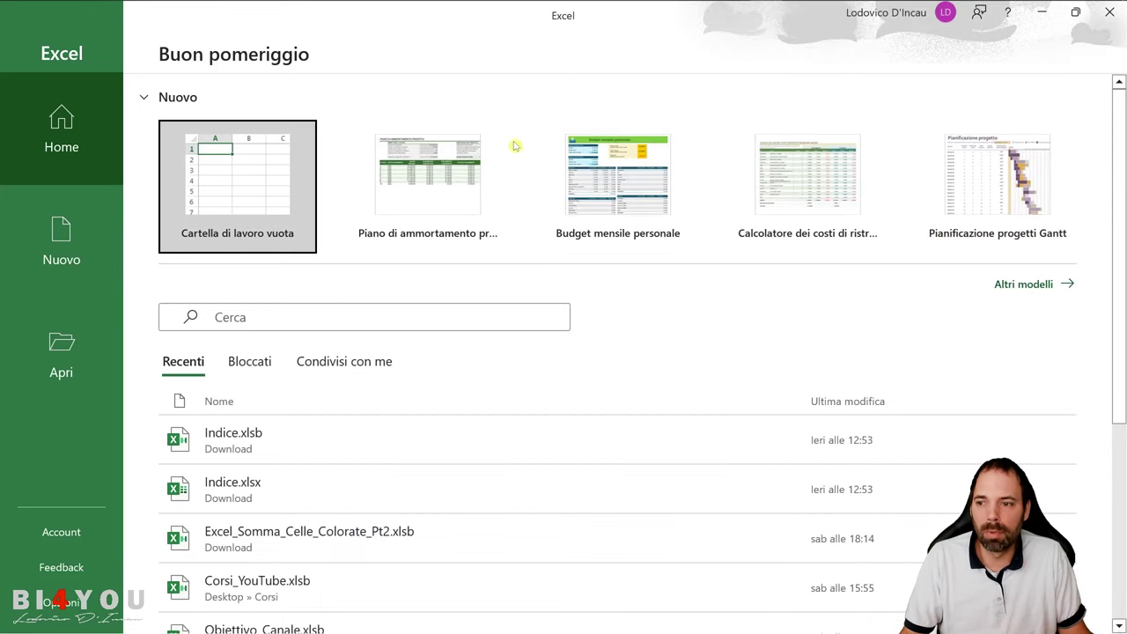
click(70, 532)
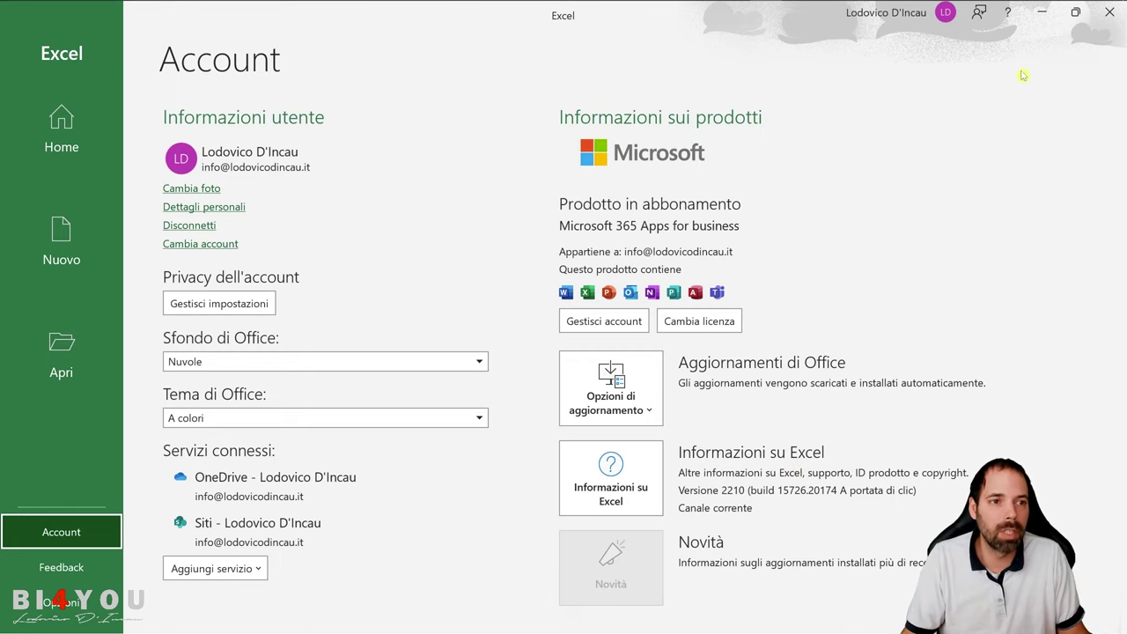
- Close Excel and bring up the 'Come ripristinare una versione precedente di Office' article, highlighting its title
click(1109, 12)
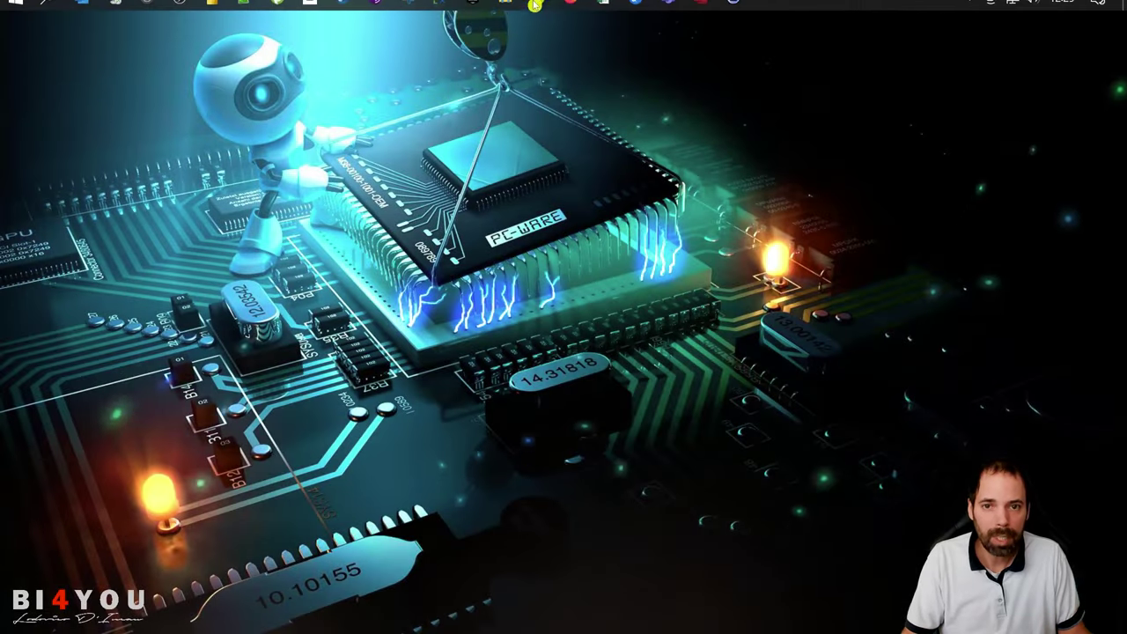
click(534, 5)
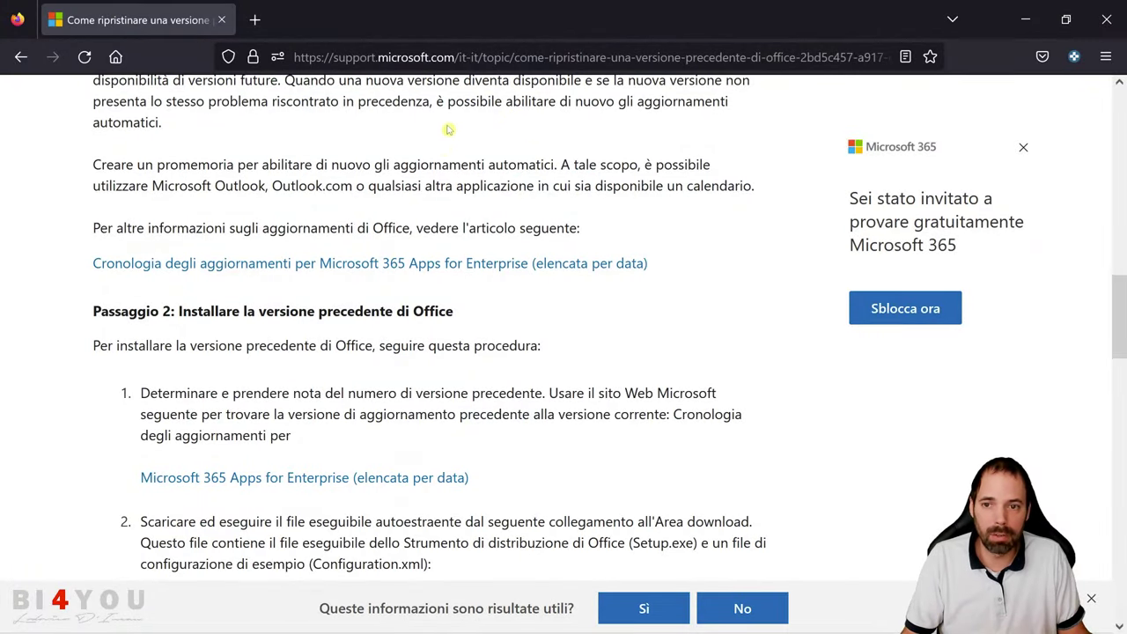
scroll(448, 144, up, 10)
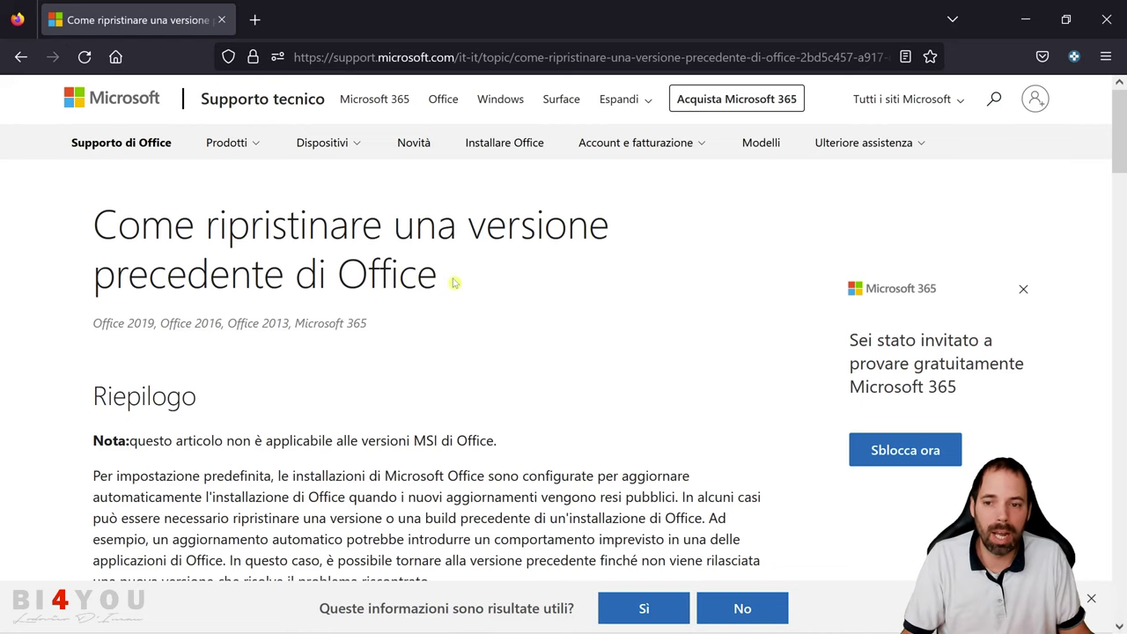
drag(122, 230, 464, 269)
click(474, 274)
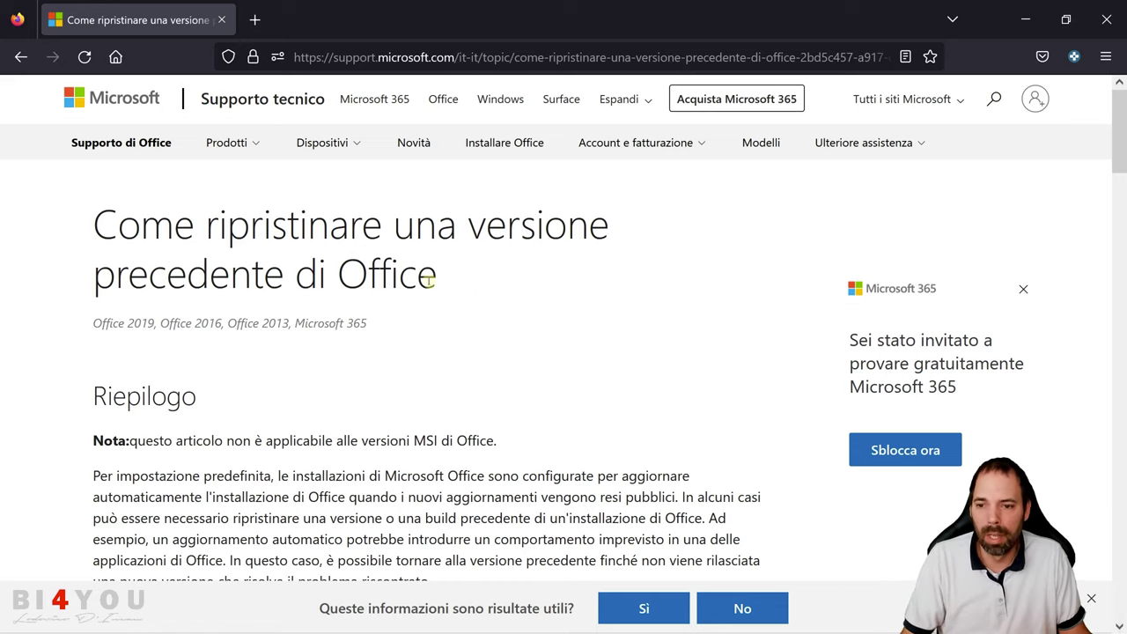
- Point out Microsoft 365 and the older Office versions the article applies to, then scroll to Step 1
scroll(387, 291, down, 5)
scroll(397, 317, up, 5)
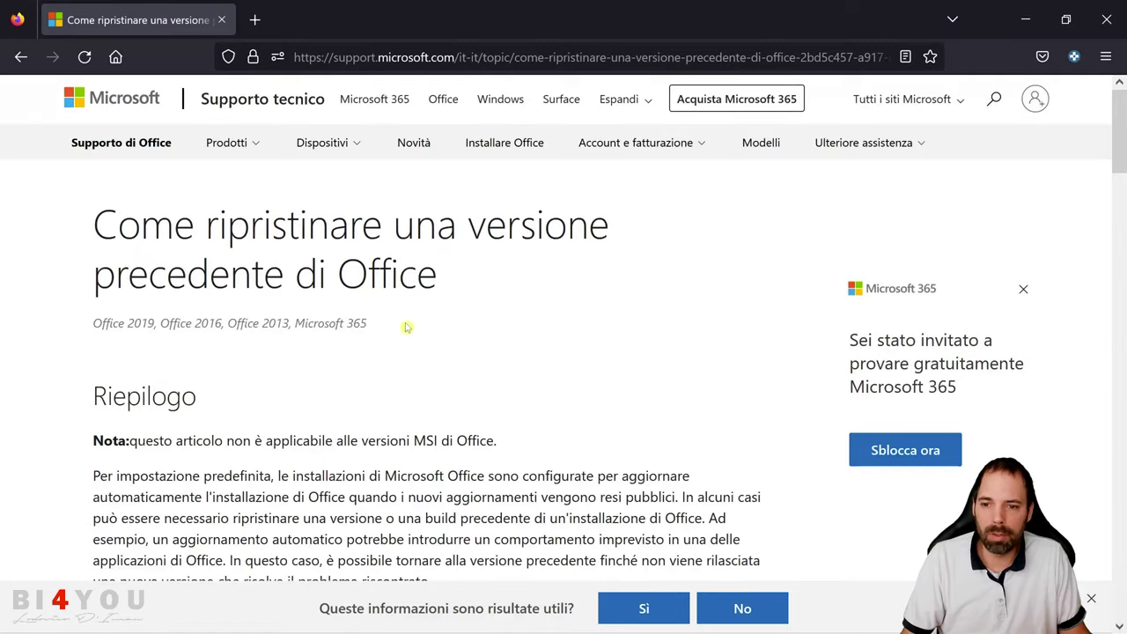
drag(407, 327, 302, 324)
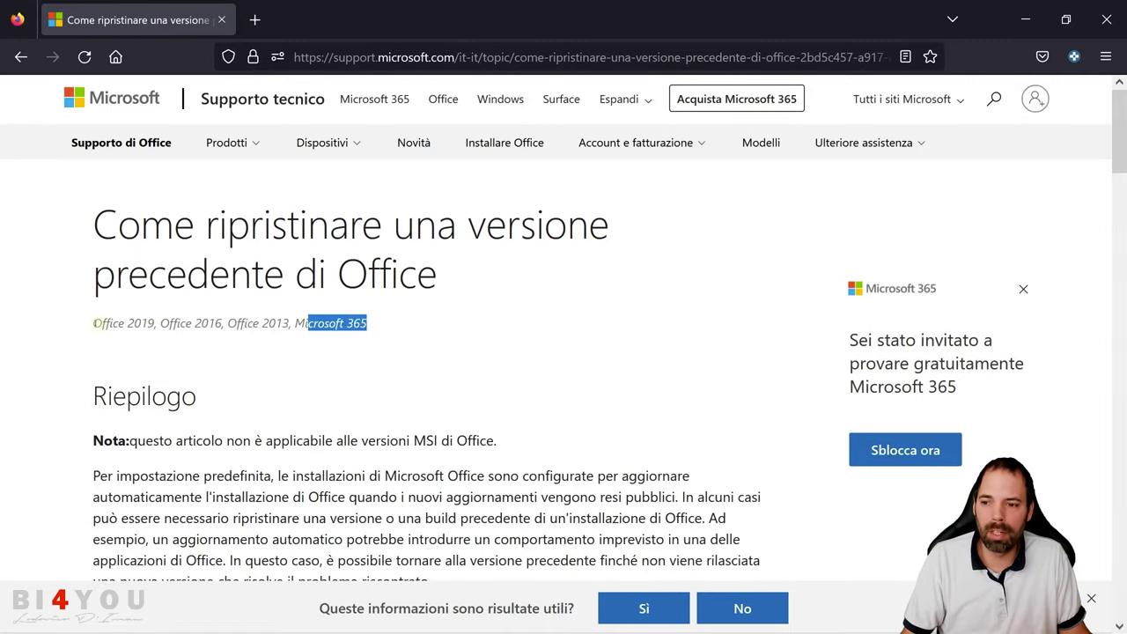
drag(95, 323, 292, 328)
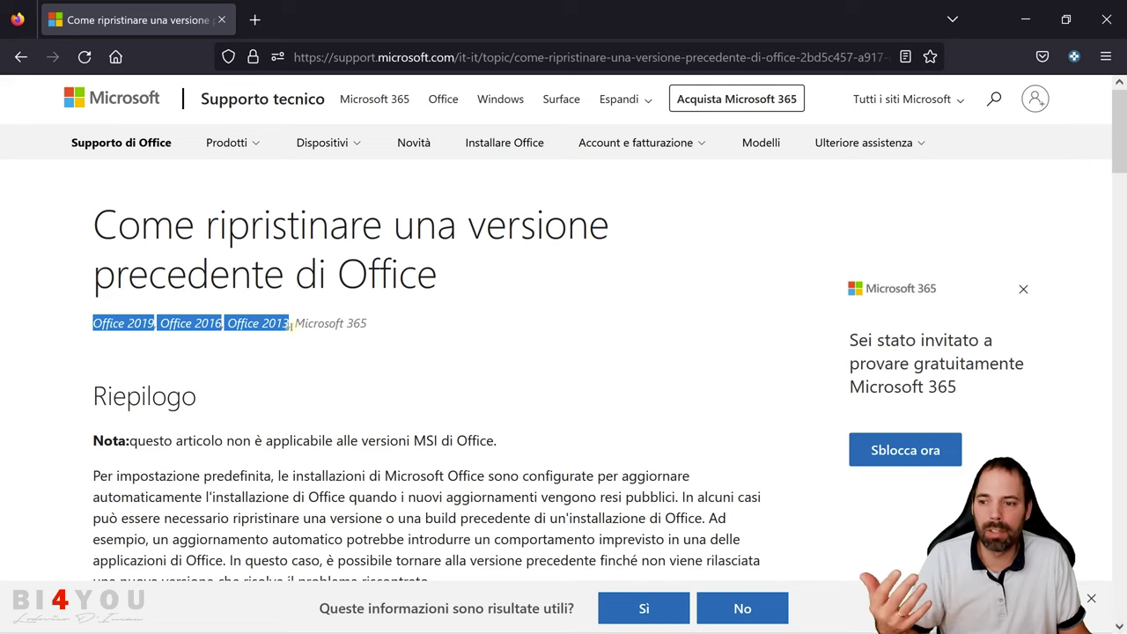
click(271, 353)
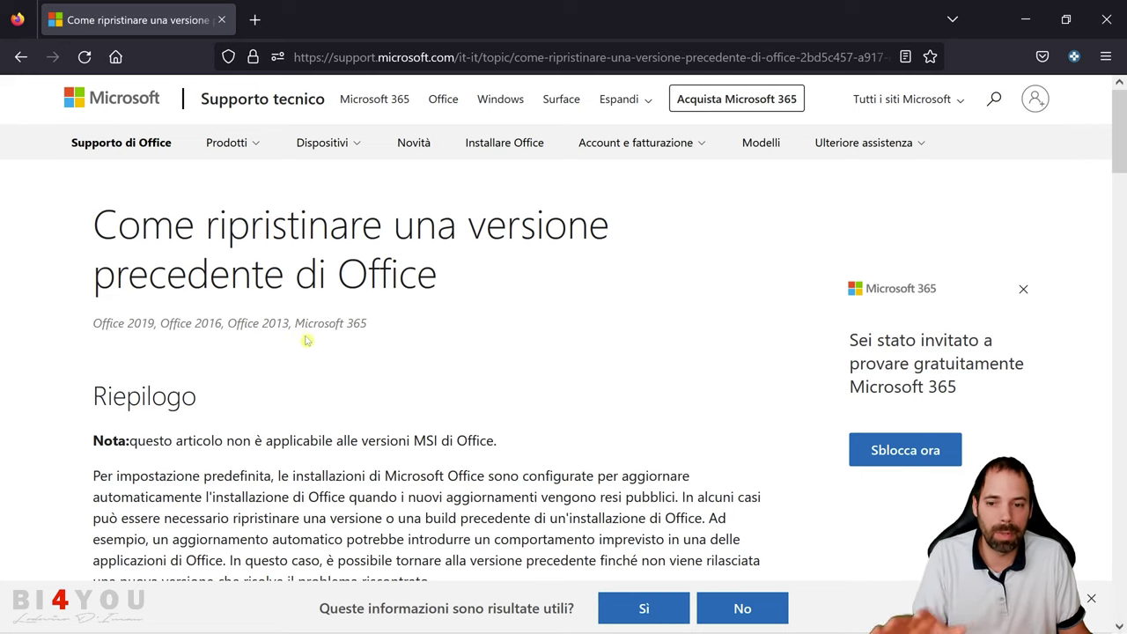
scroll(334, 347, down, 10)
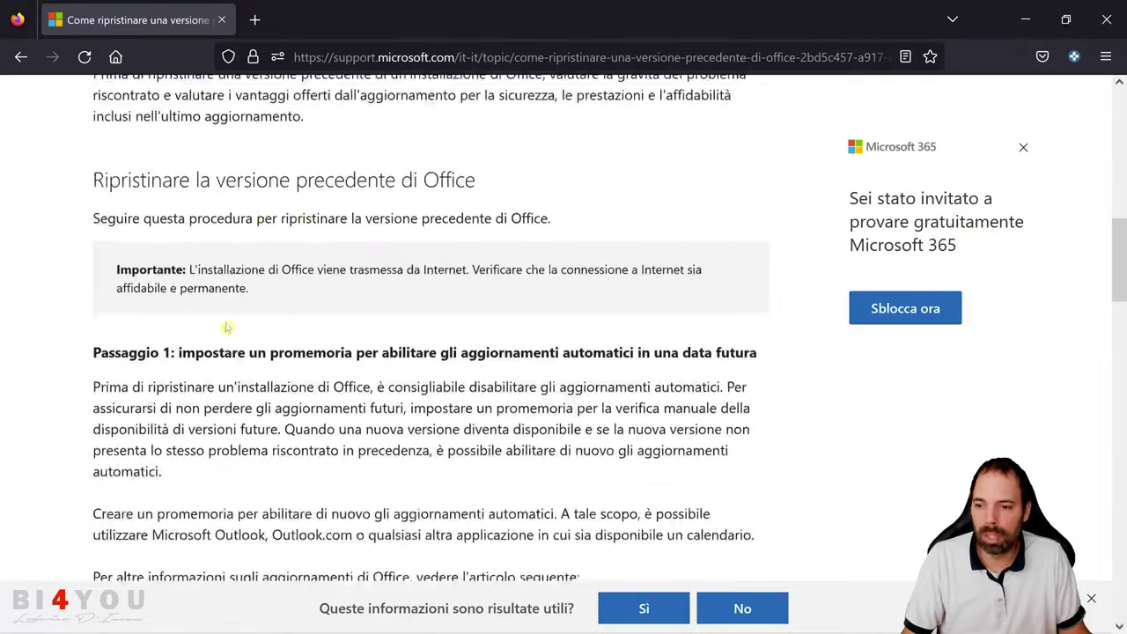
scroll(227, 330, down, 3)
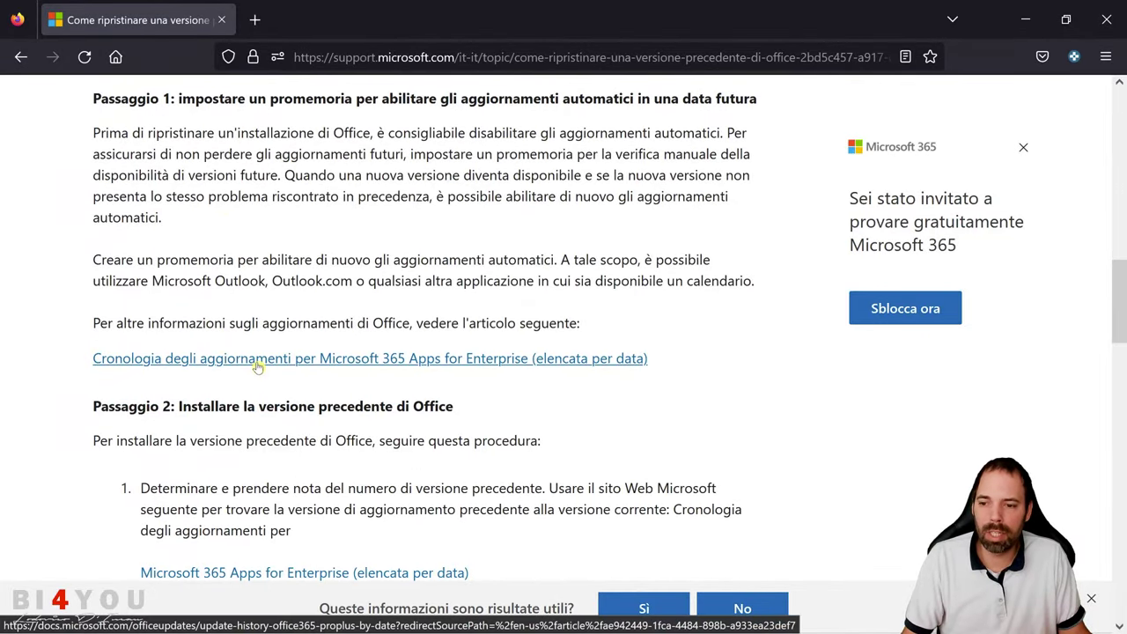
- Open the Microsoft 365 Apps update history and highlight the table headers and the current channel's version and build
click(324, 359)
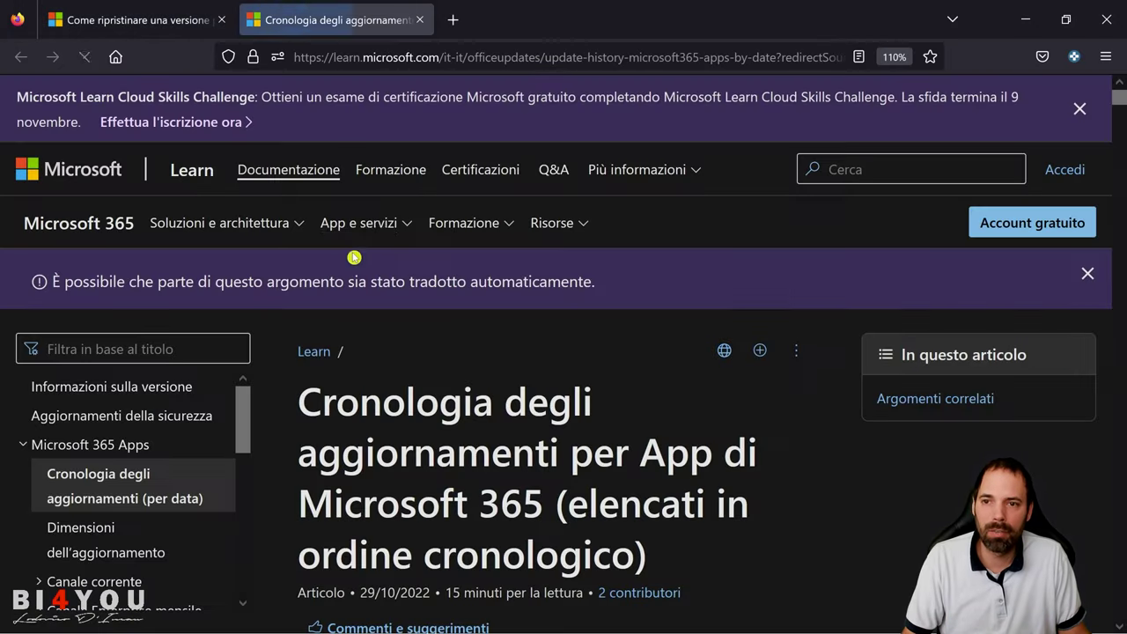
scroll(421, 405, down, 4)
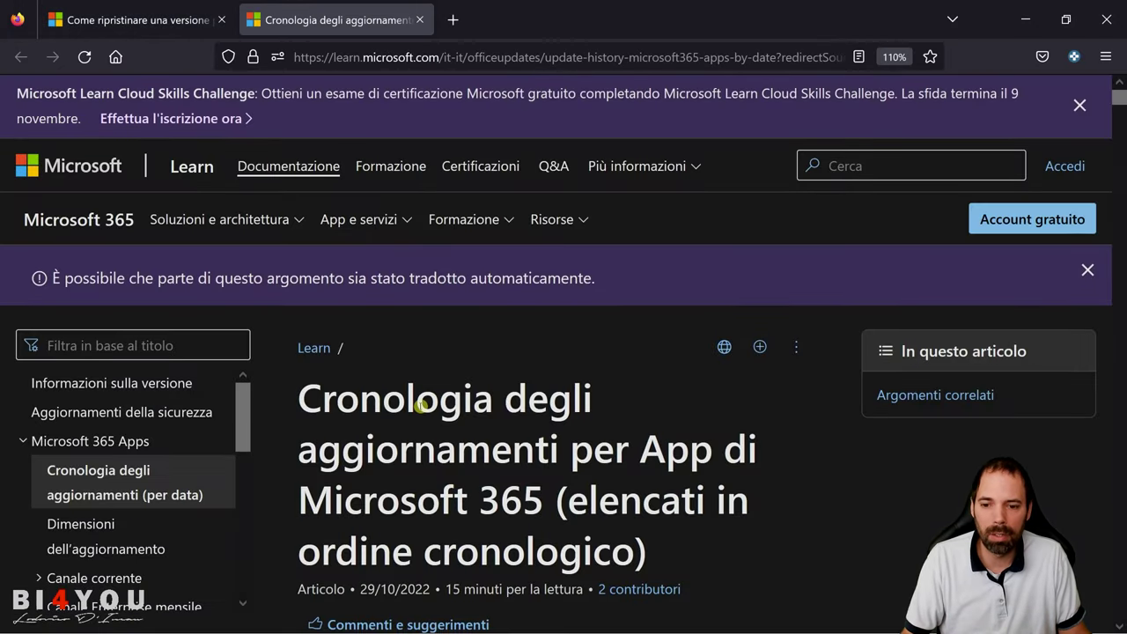
scroll(413, 388, down, 10)
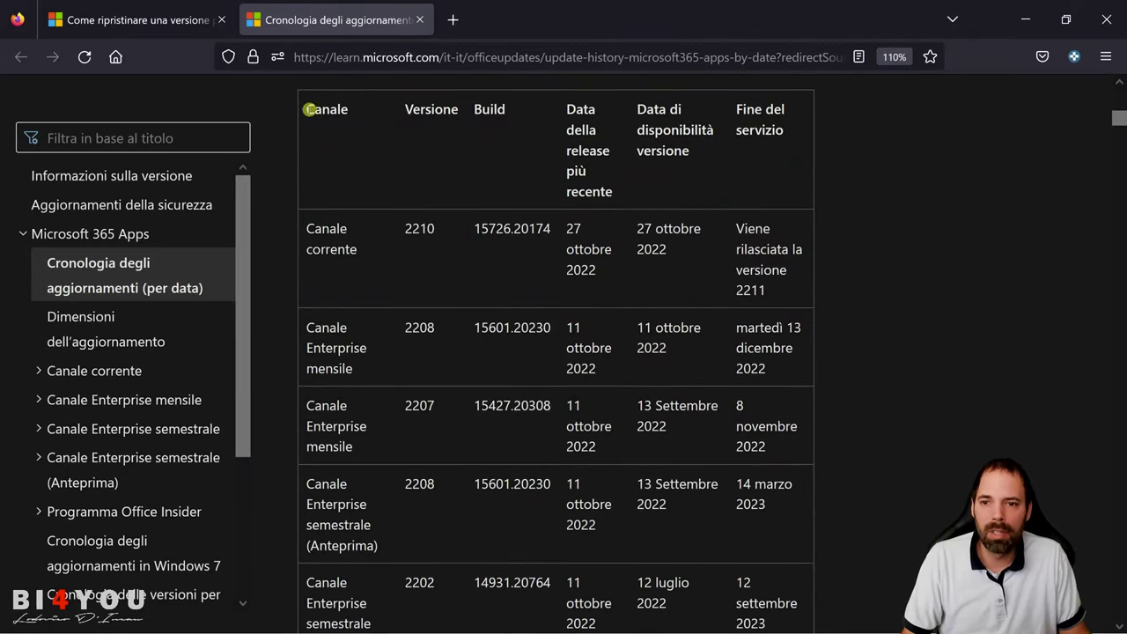
drag(309, 109, 787, 170)
click(374, 225)
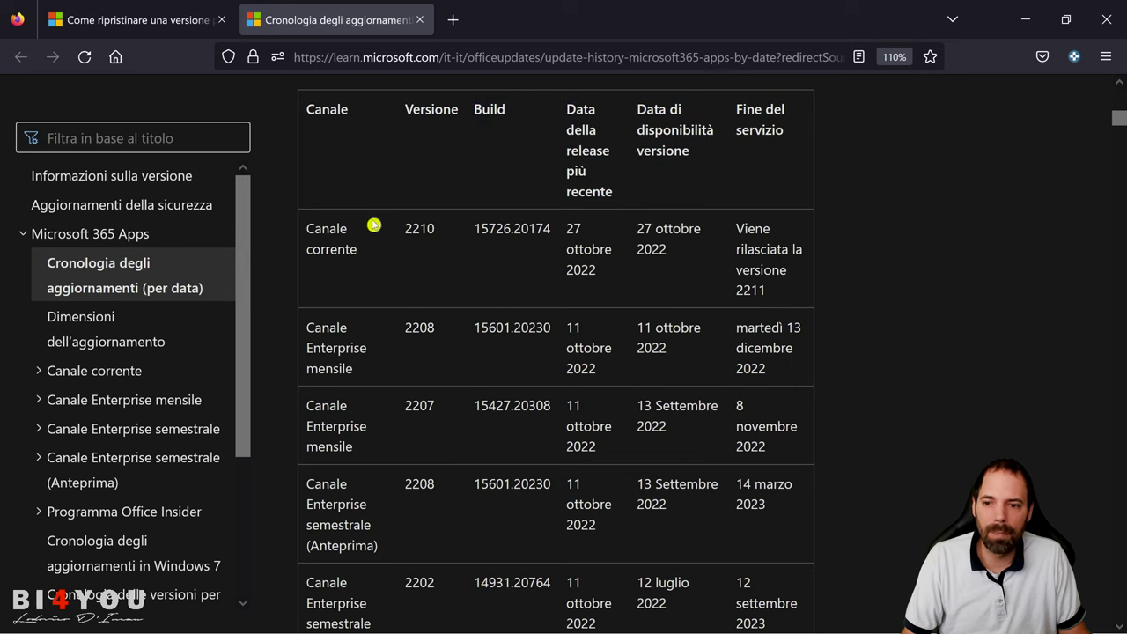
scroll(328, 233, down, 2)
drag(309, 118, 361, 154)
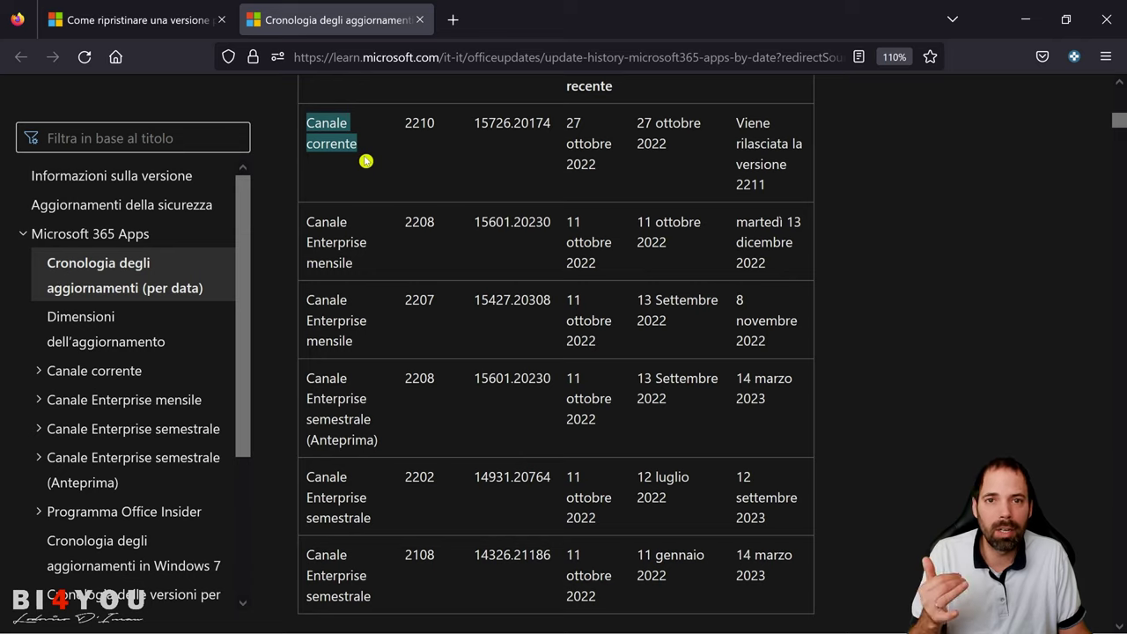
drag(399, 137, 553, 123)
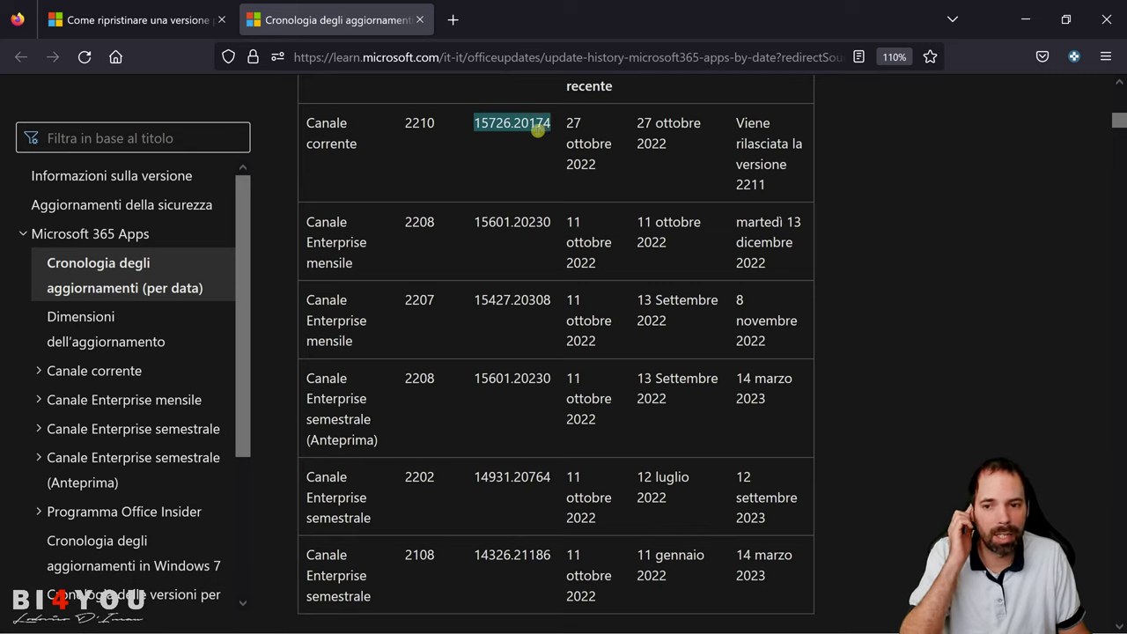
click(343, 245)
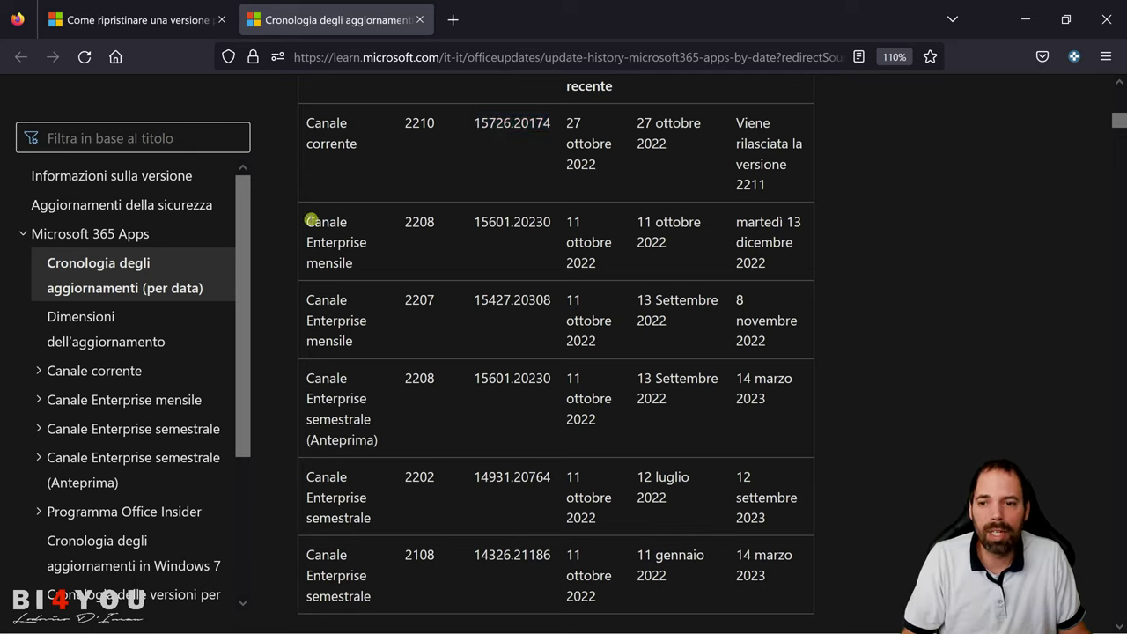
- Highlight the Enterprise monthly channel row, version 2208, and the earlier version 2207 (build 15427.20308)
double_click(310, 220)
drag(319, 262, 347, 262)
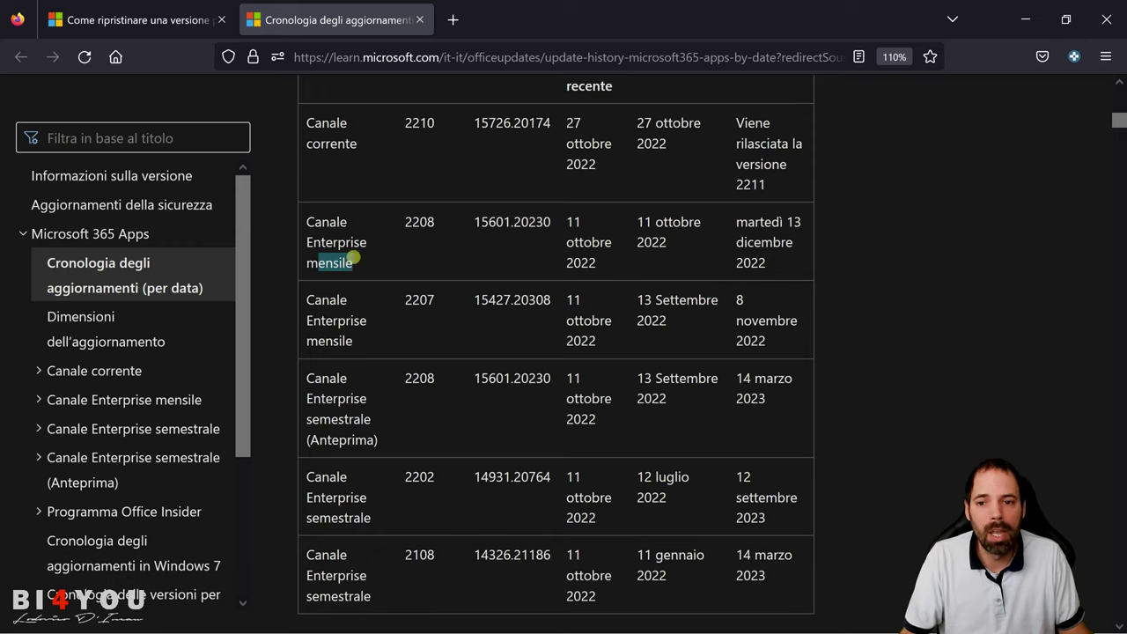
drag(405, 222, 552, 227)
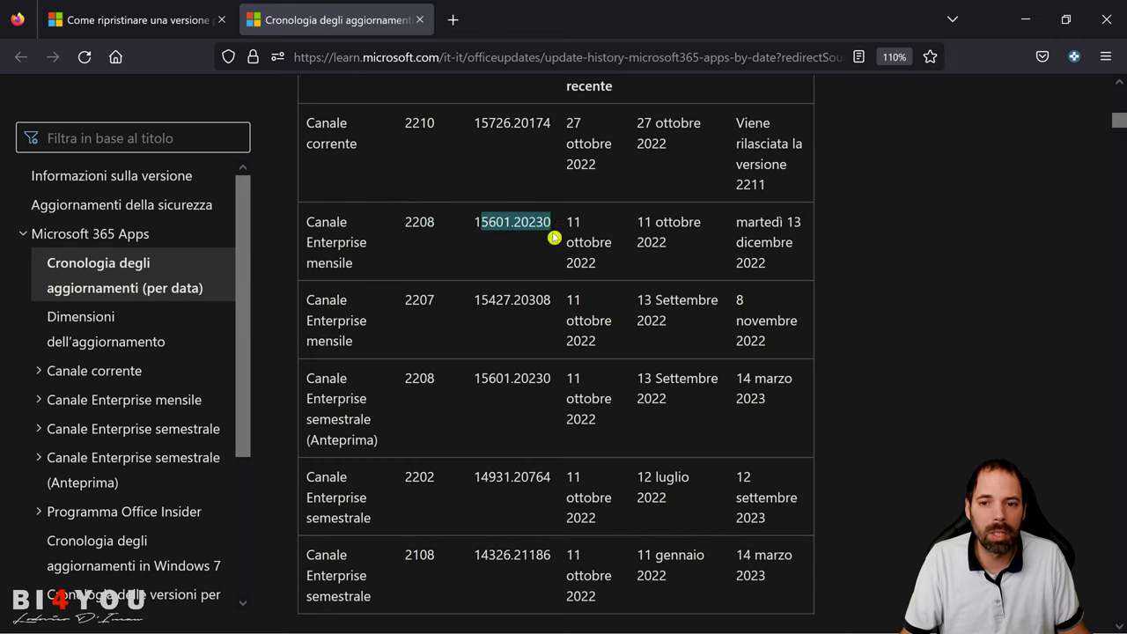
click(440, 215)
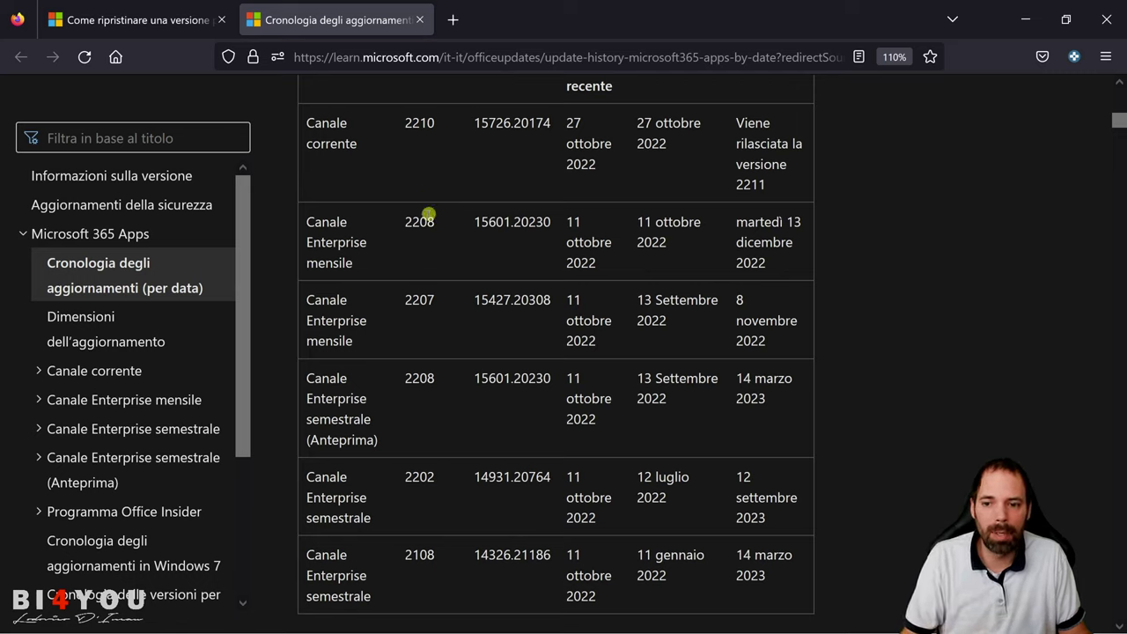
drag(323, 222, 367, 342)
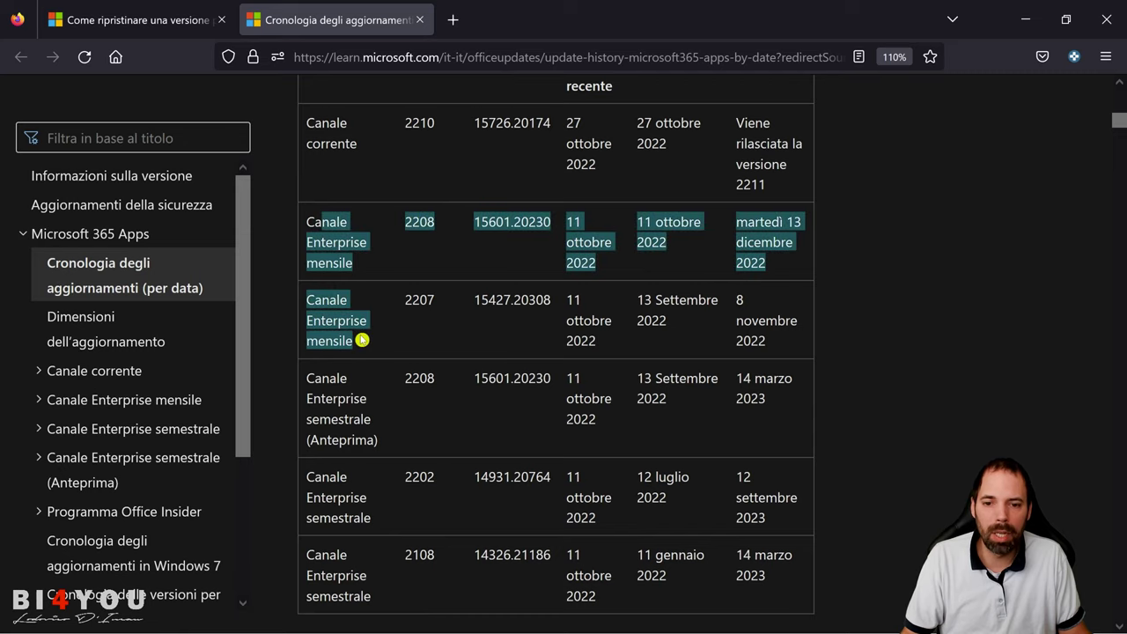
click(402, 340)
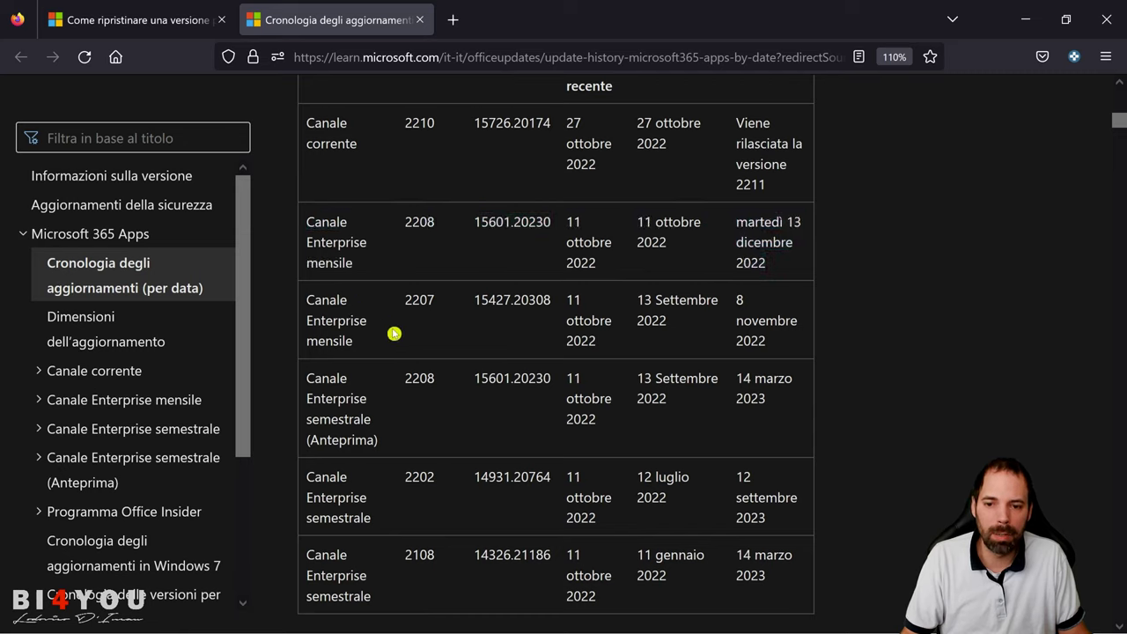
double_click(419, 221)
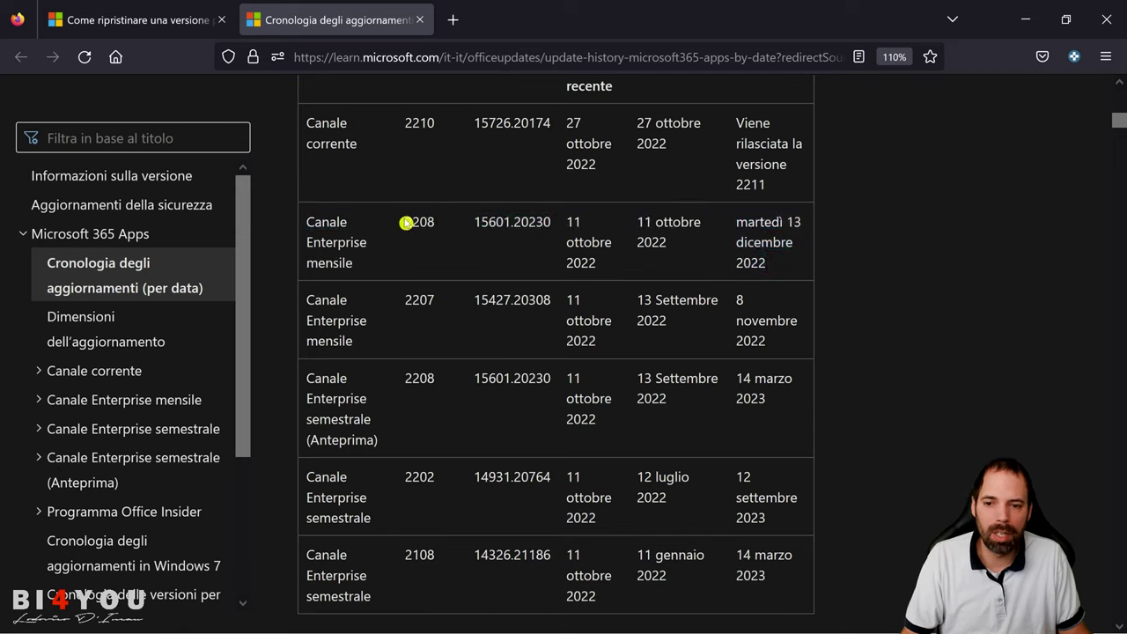
double_click(412, 301)
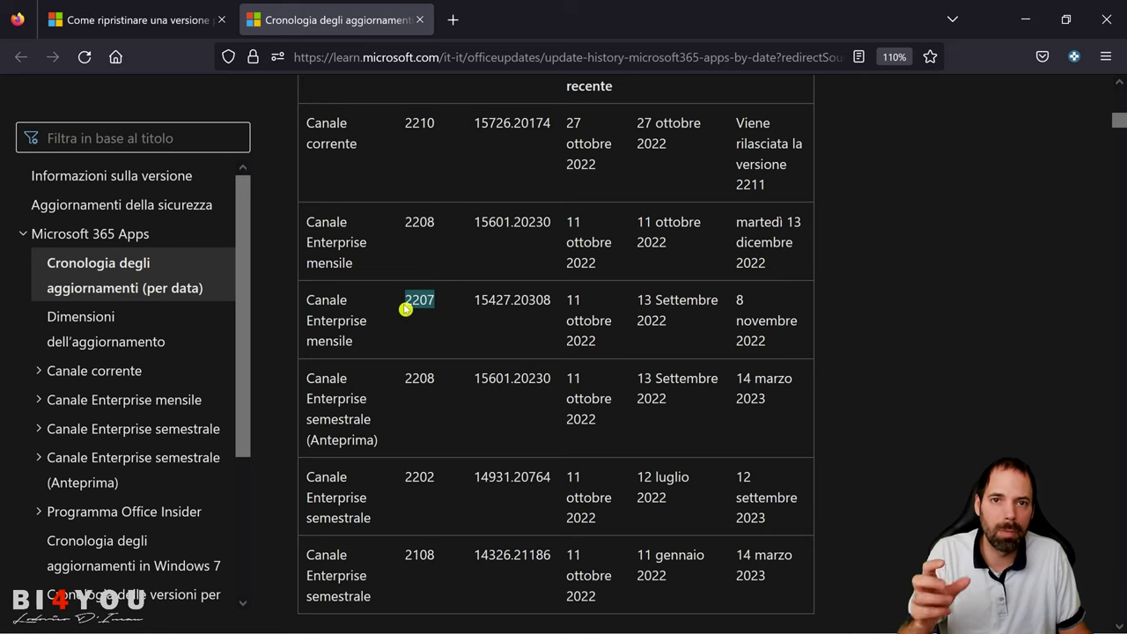
scroll(404, 310, down, 2)
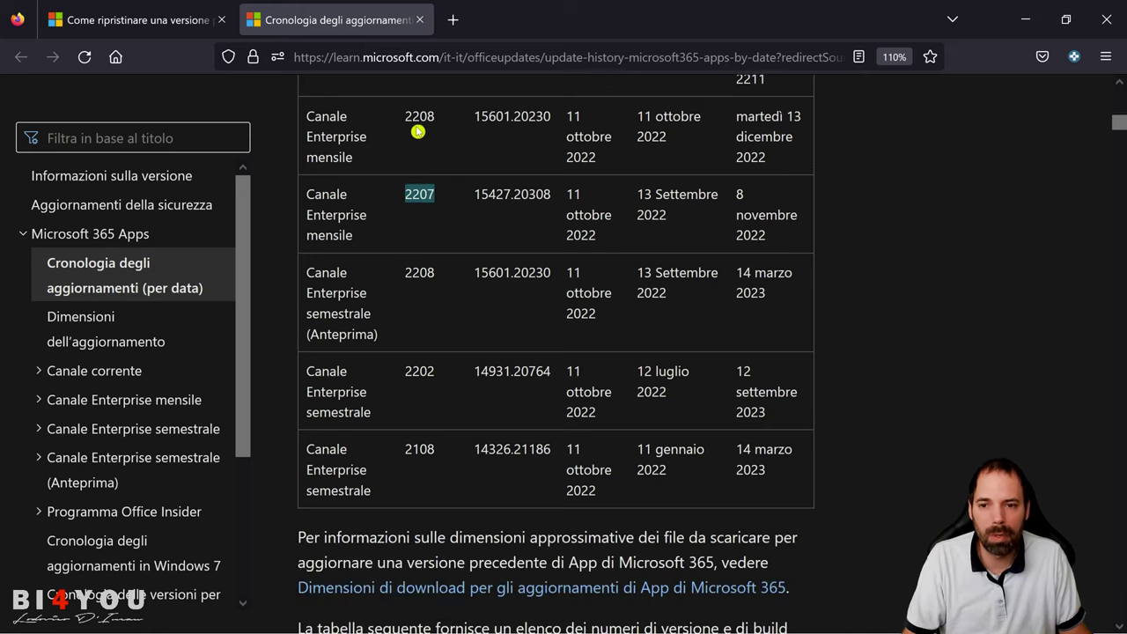
scroll(409, 213, down, 2)
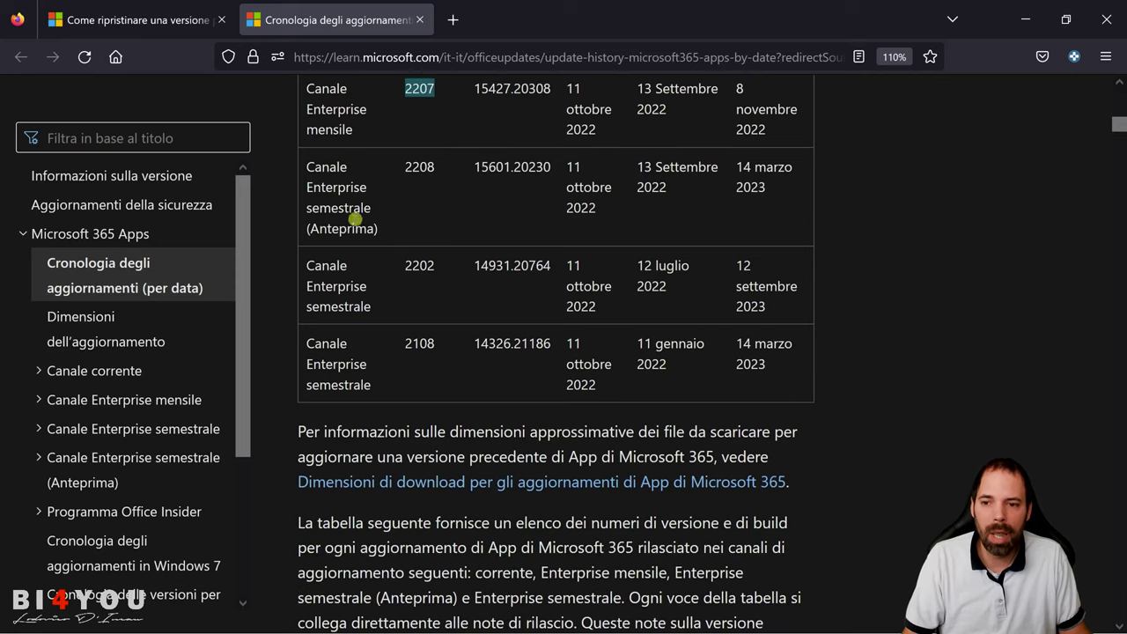
drag(313, 206, 352, 208)
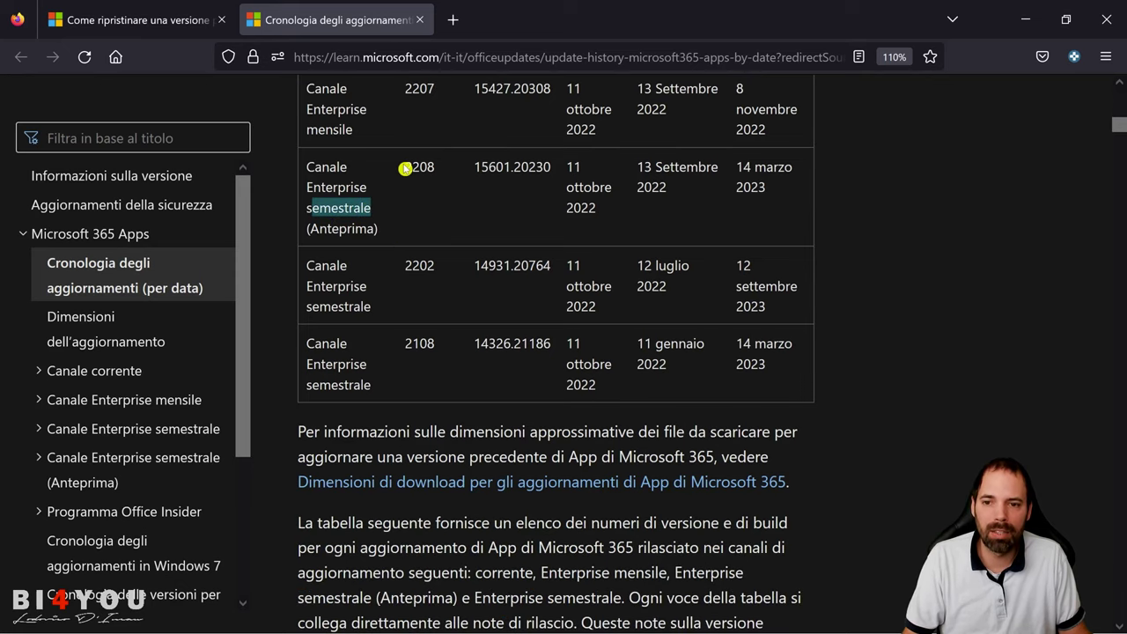
drag(402, 169, 520, 184)
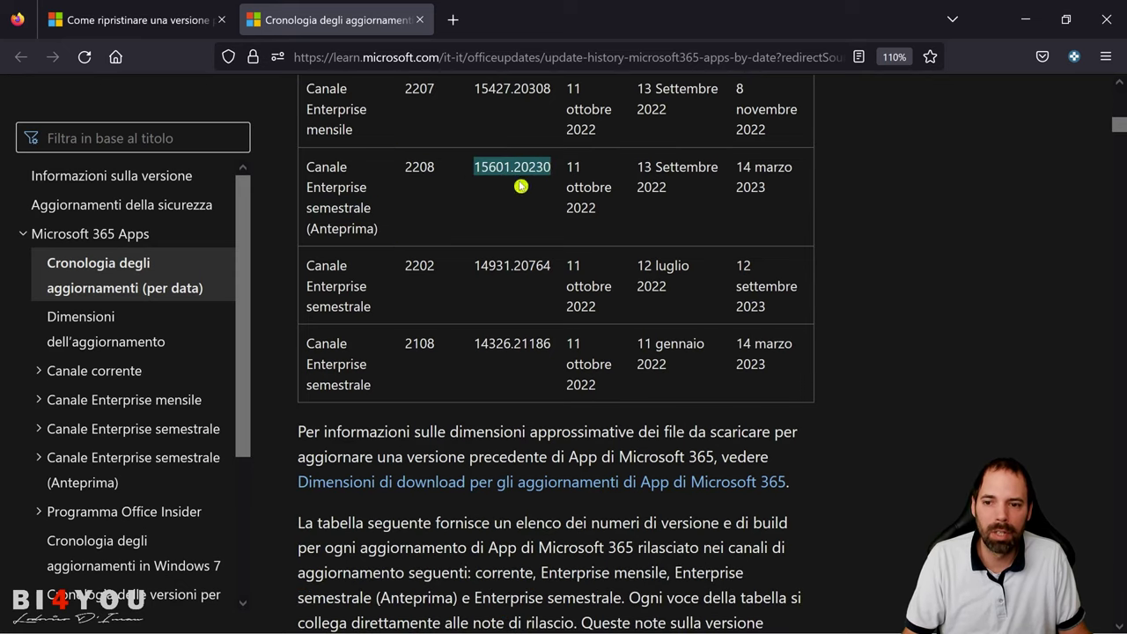
drag(385, 232, 313, 228)
scroll(358, 231, up, 2)
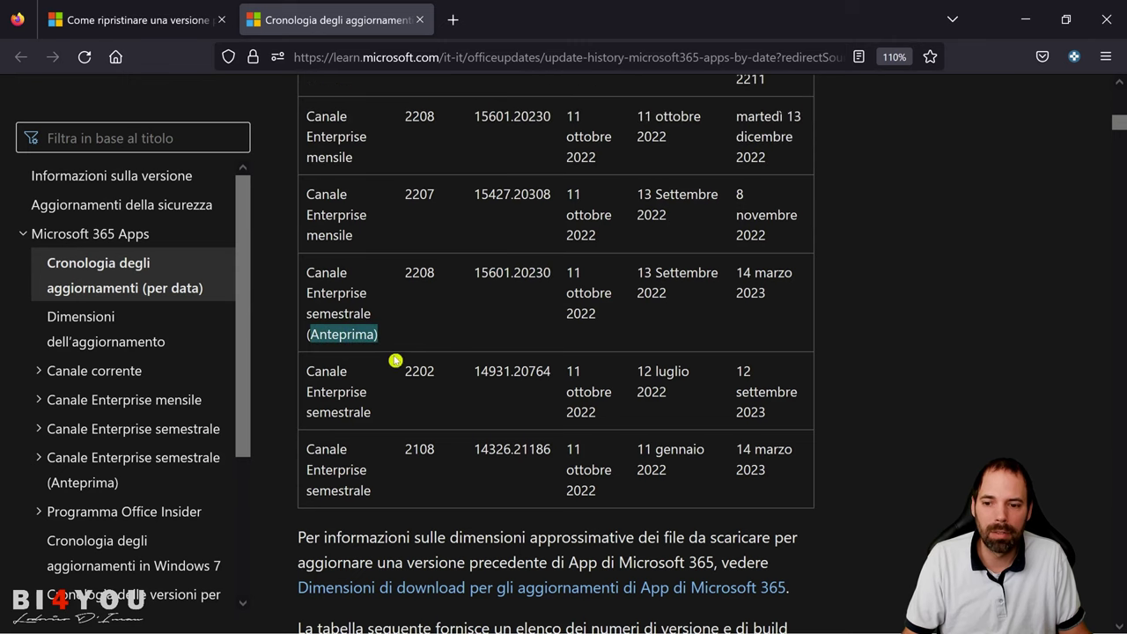
drag(313, 411, 365, 411)
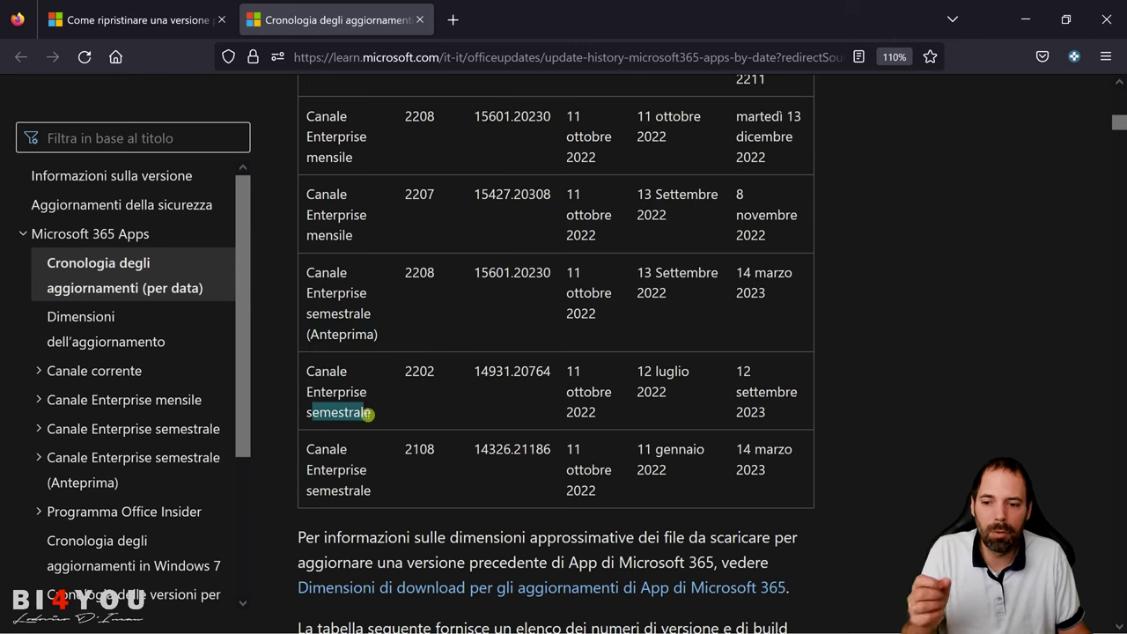
drag(404, 371, 443, 370)
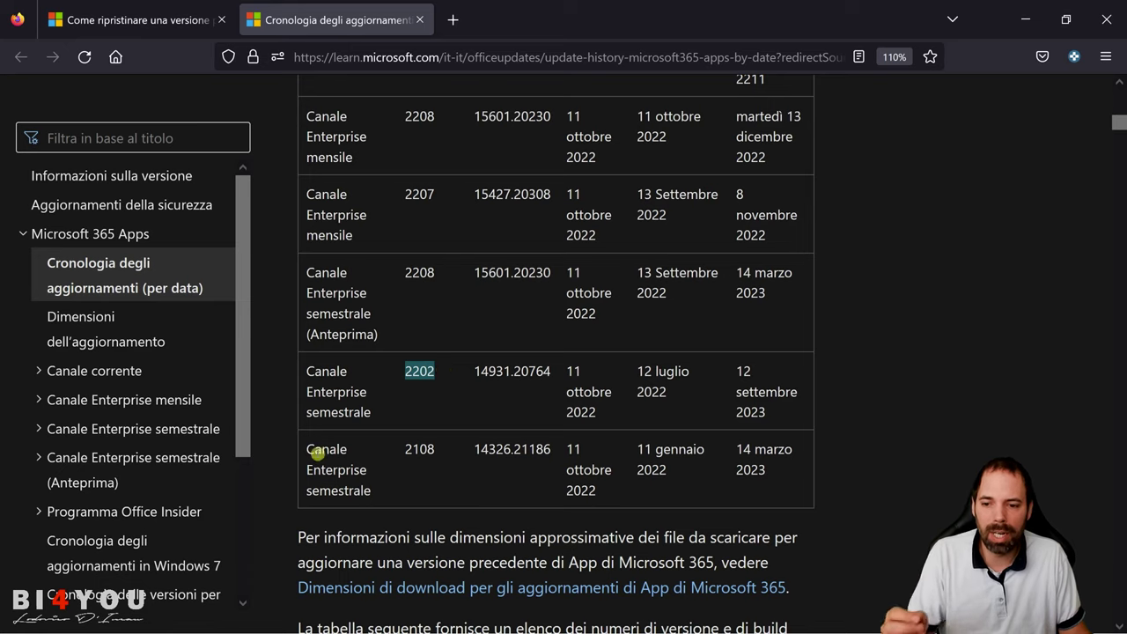
drag(314, 449, 353, 490)
click(401, 490)
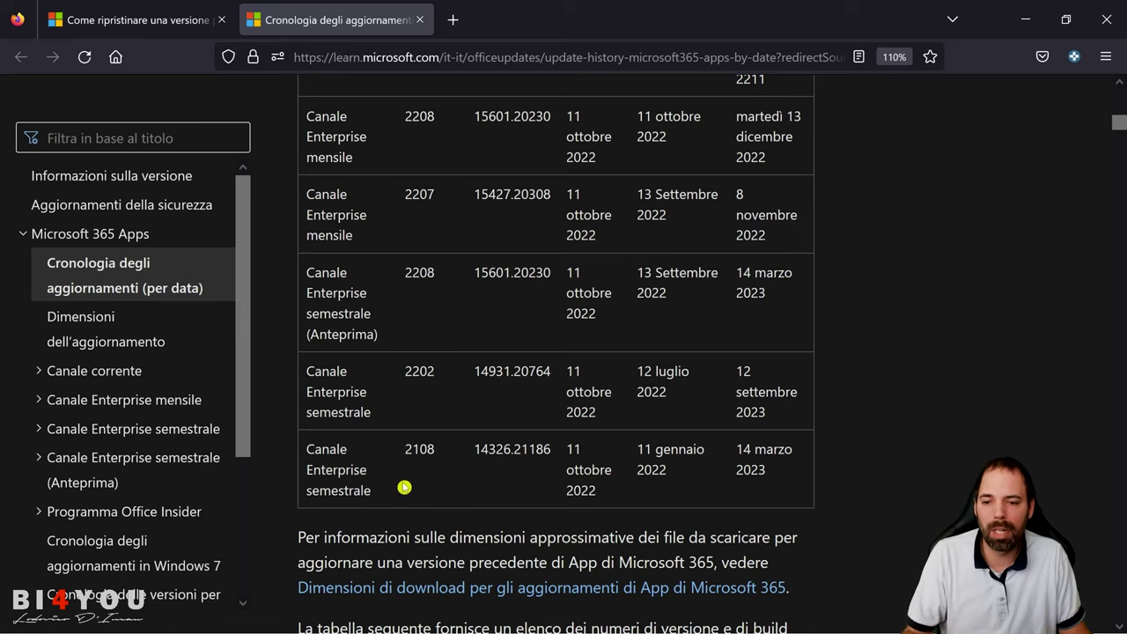
drag(403, 452, 438, 457)
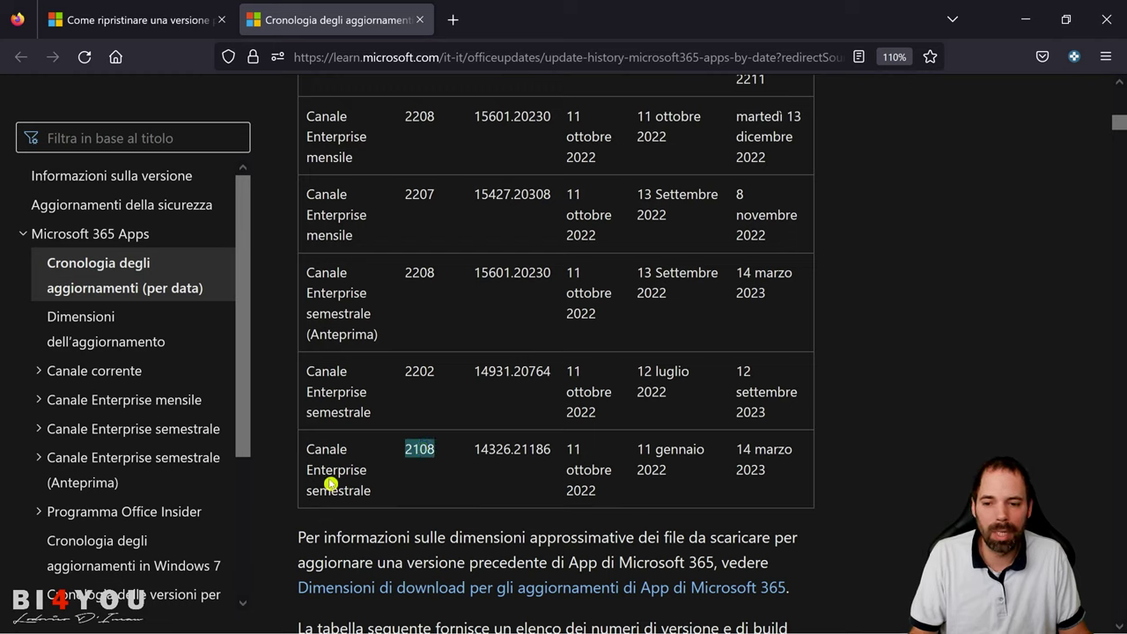
drag(474, 372, 551, 374)
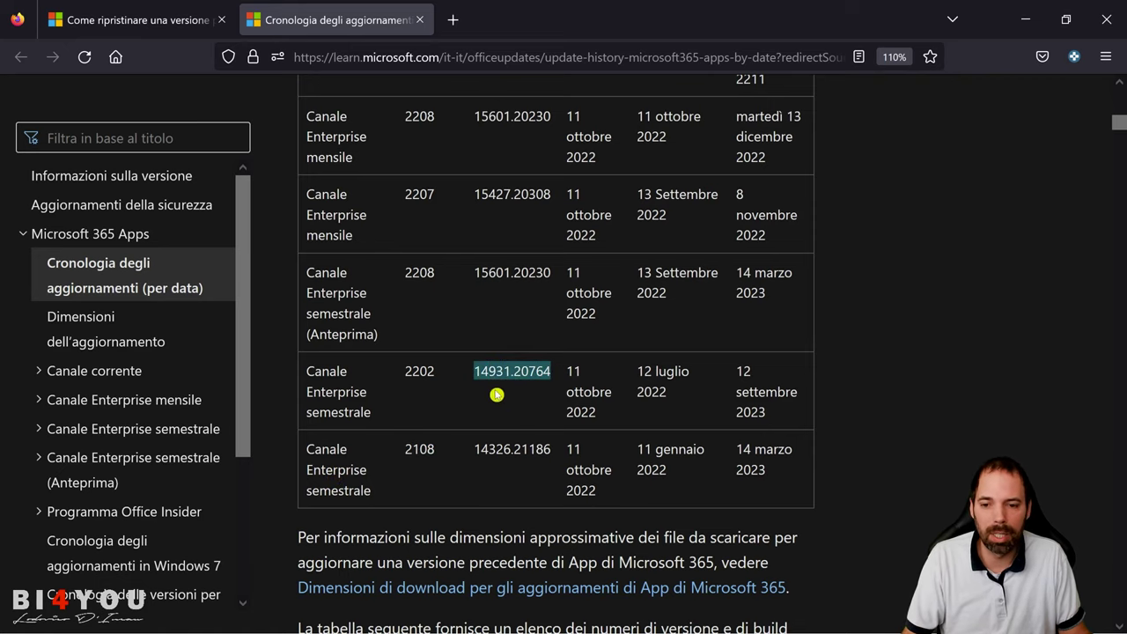
scroll(473, 262, up, 5)
scroll(536, 299, down, 2)
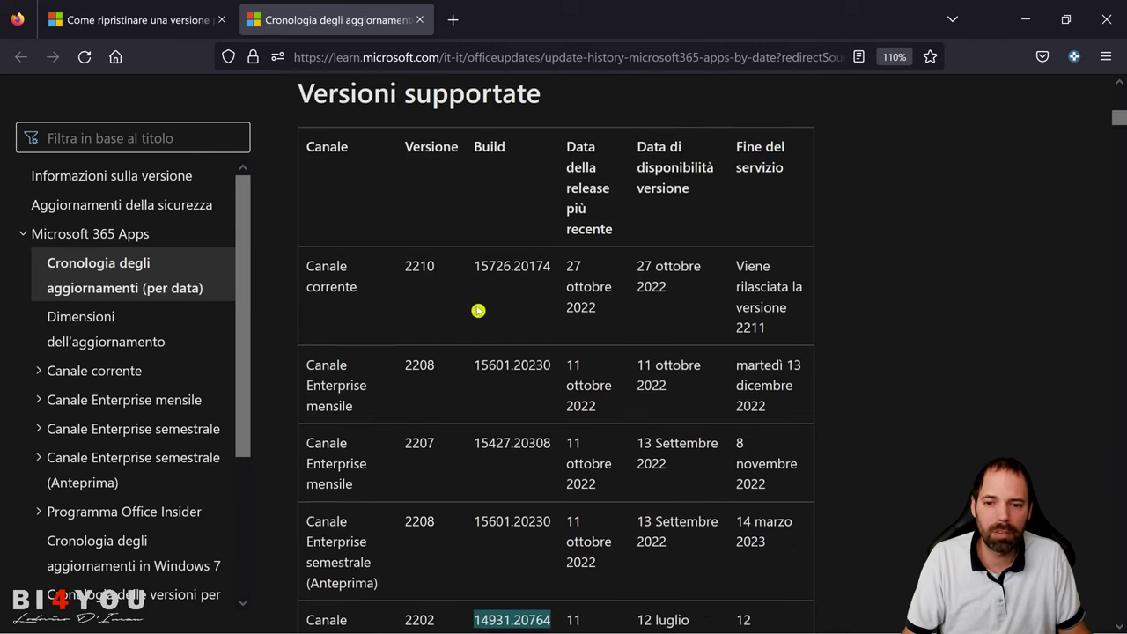
drag(473, 233, 562, 236)
drag(475, 324, 567, 354)
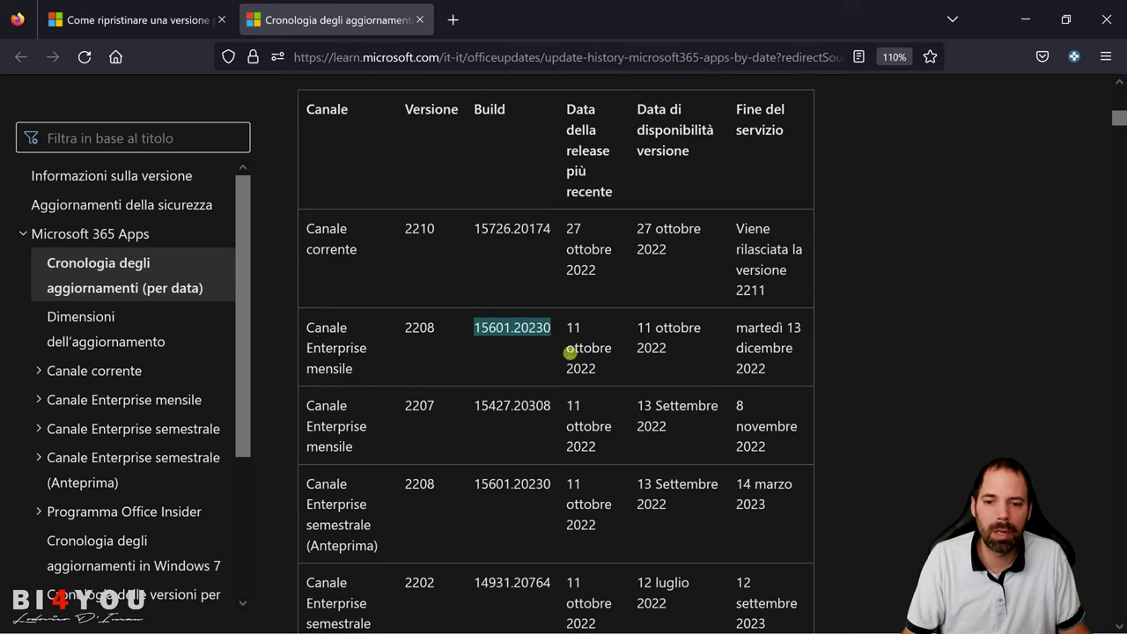
drag(482, 405, 560, 404)
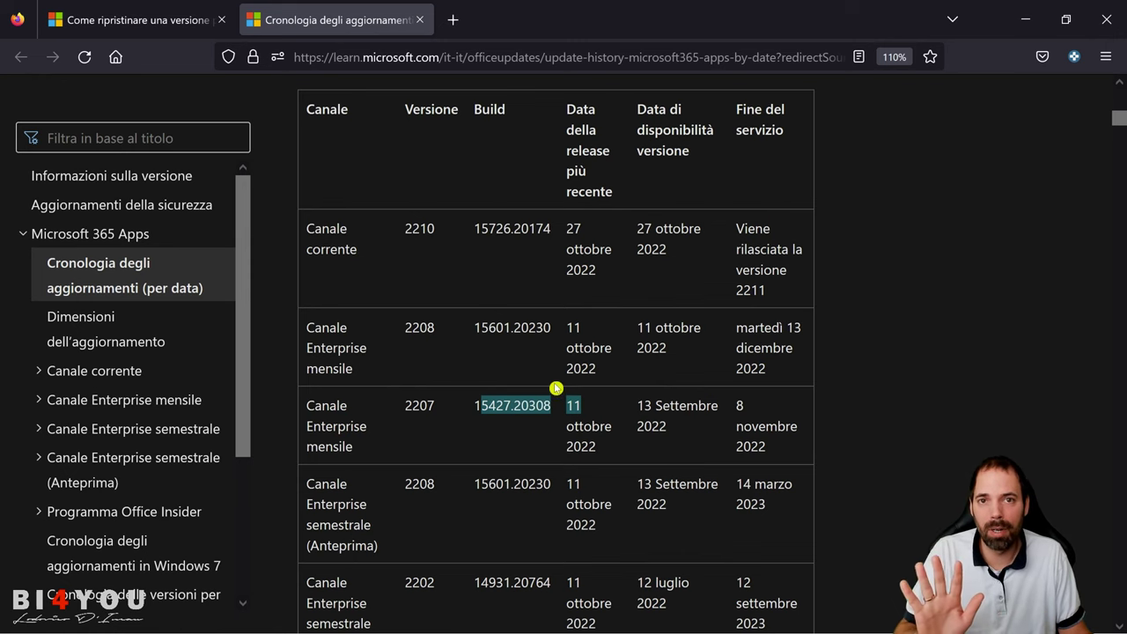
click(501, 322)
scroll(477, 291, down, 5)
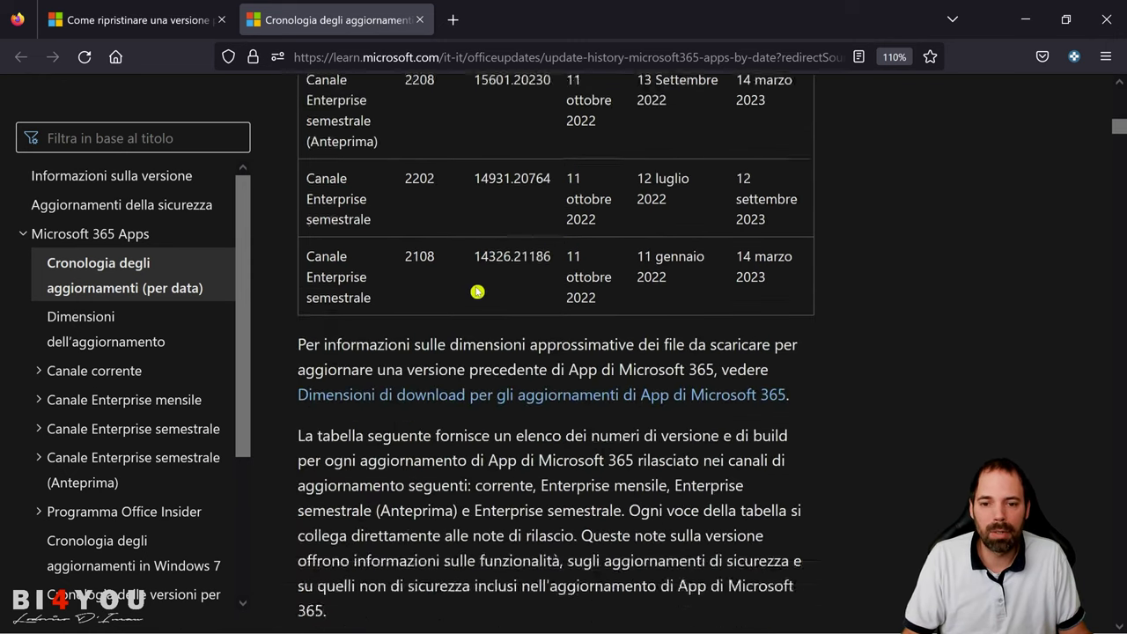
scroll(477, 292, up, 6)
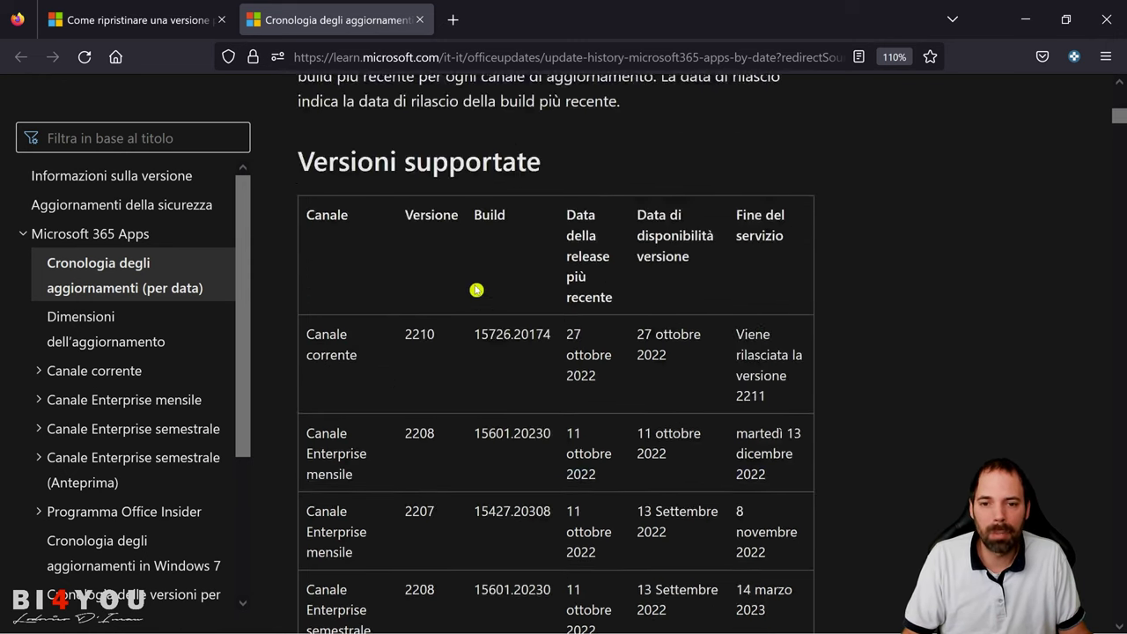
- Return to the rollback instructions tab and scroll to Passaggio 2 and its Office Deployment Tool link
click(129, 27)
scroll(433, 231, down, 3)
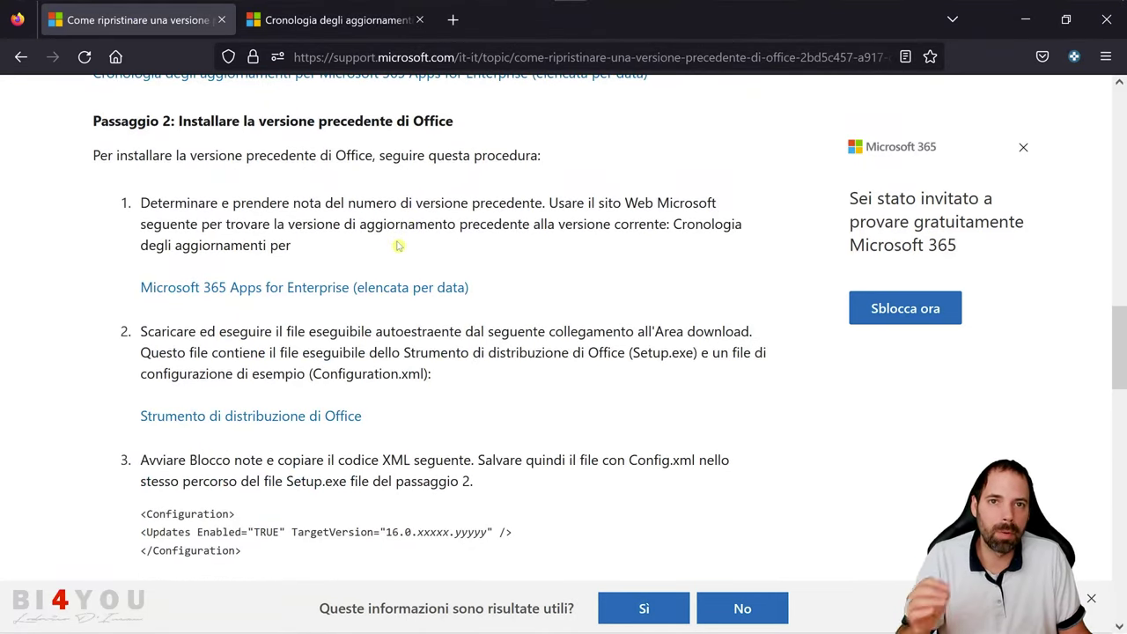
drag(123, 289, 469, 287)
click(526, 296)
scroll(525, 296, down, 1)
scroll(525, 296, down, 2)
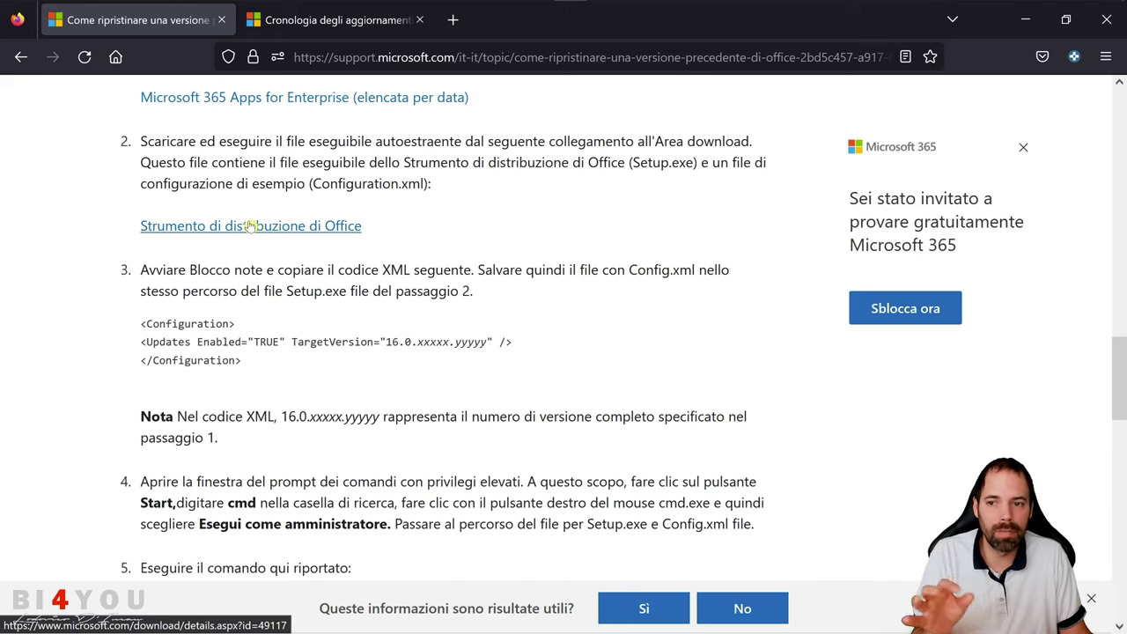
- Open the Office Deployment Tool download page, then bring the Cambio_Build_M365 folder window alongside
click(304, 227)
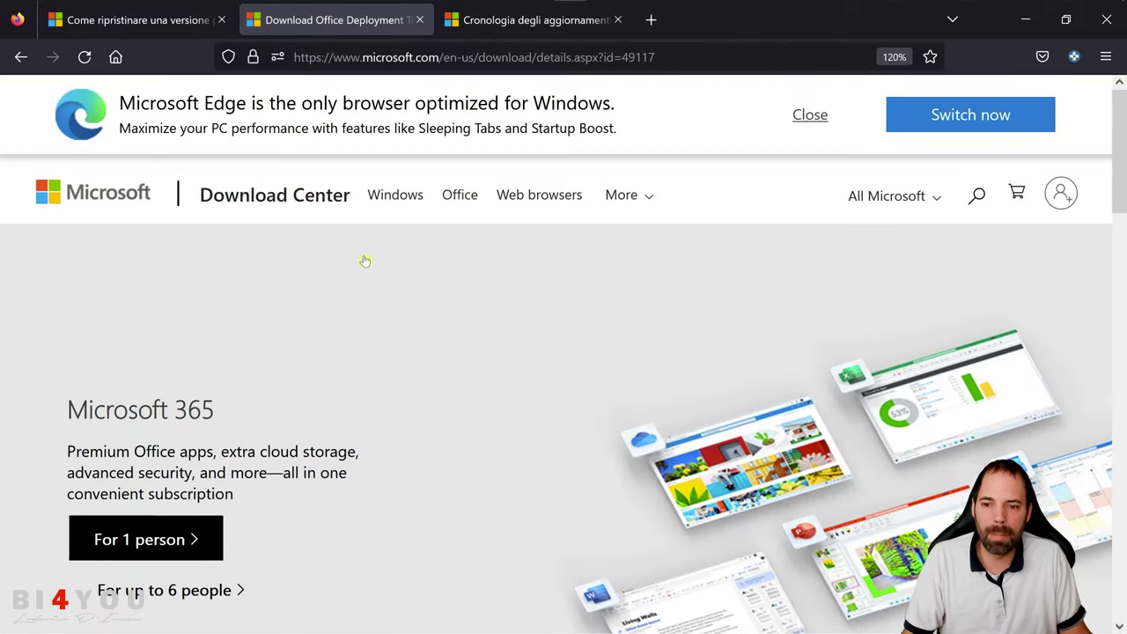
scroll(352, 231, down, 7)
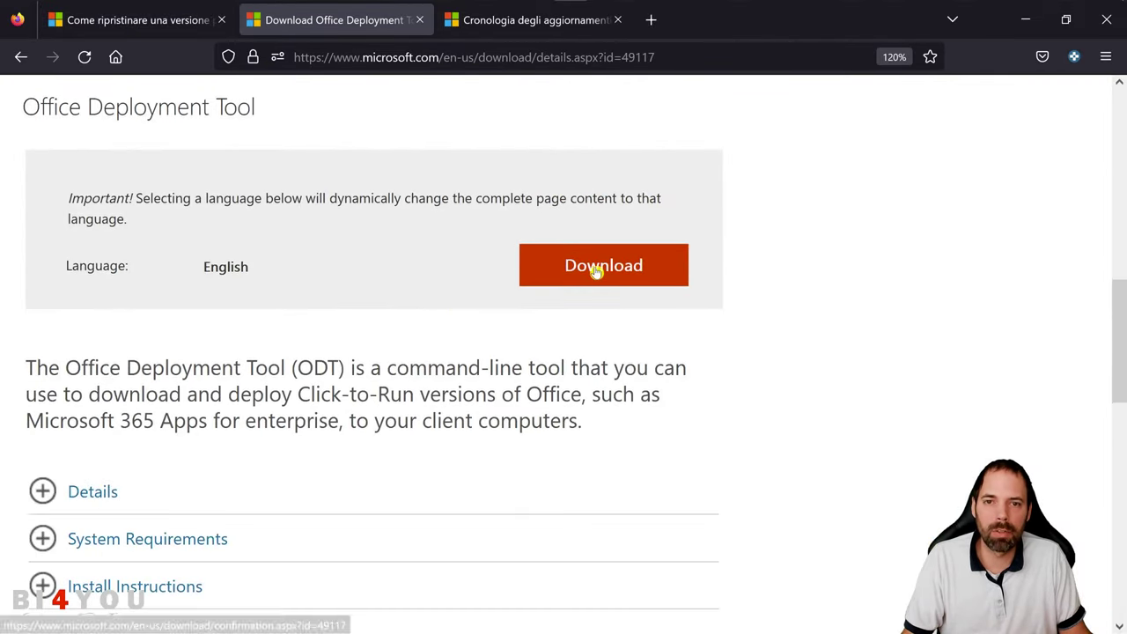
key(alt+Tab)
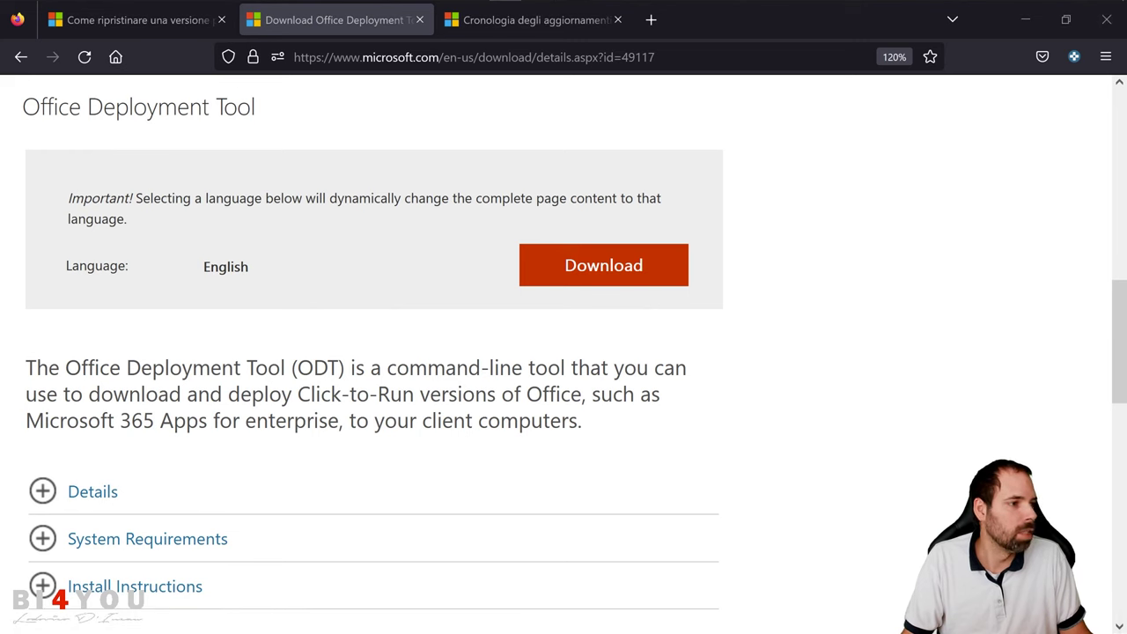
drag(1109, 254, 410, 108)
- Run officedeploymenttool_15629-20208.exe with administrator rights and accept the Microsoft Software License Terms
double_click(410, 106)
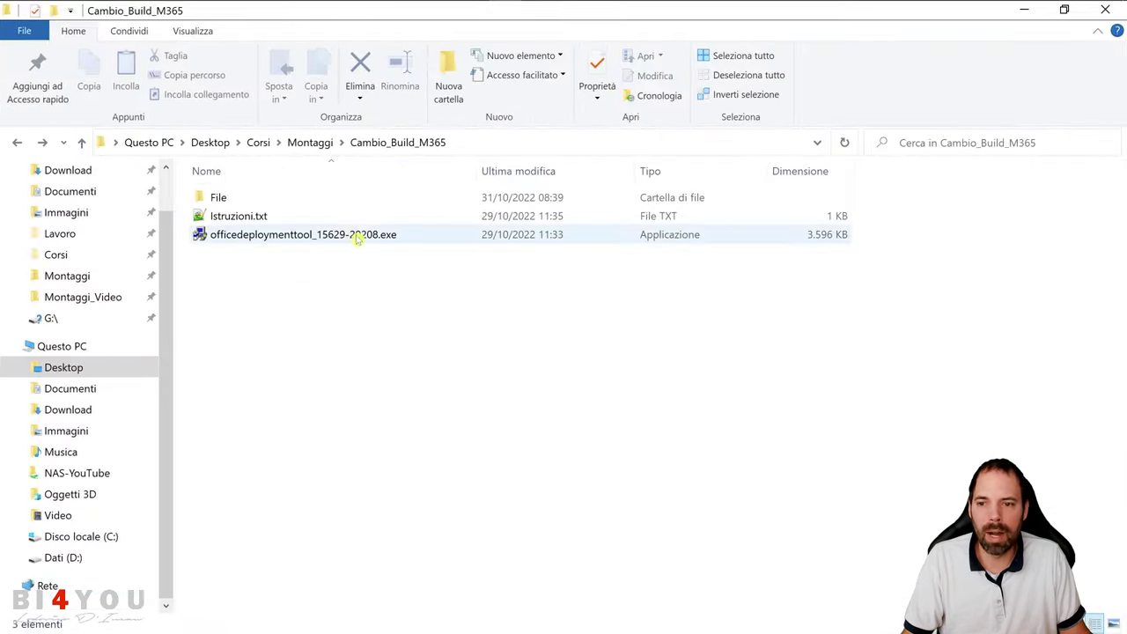
click(275, 243)
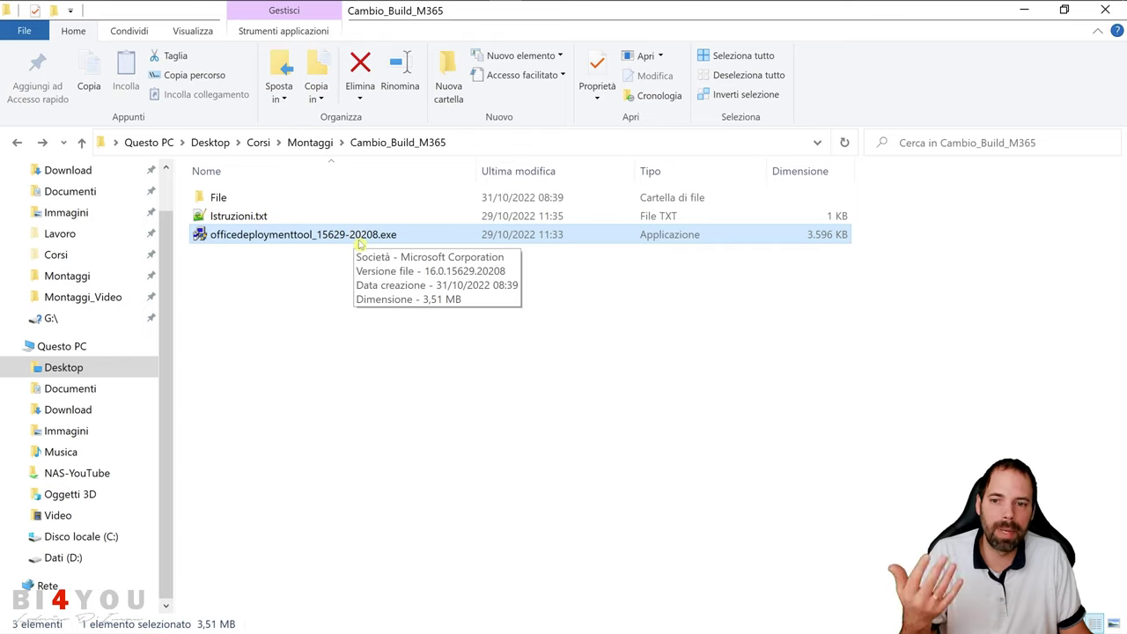
click(298, 249)
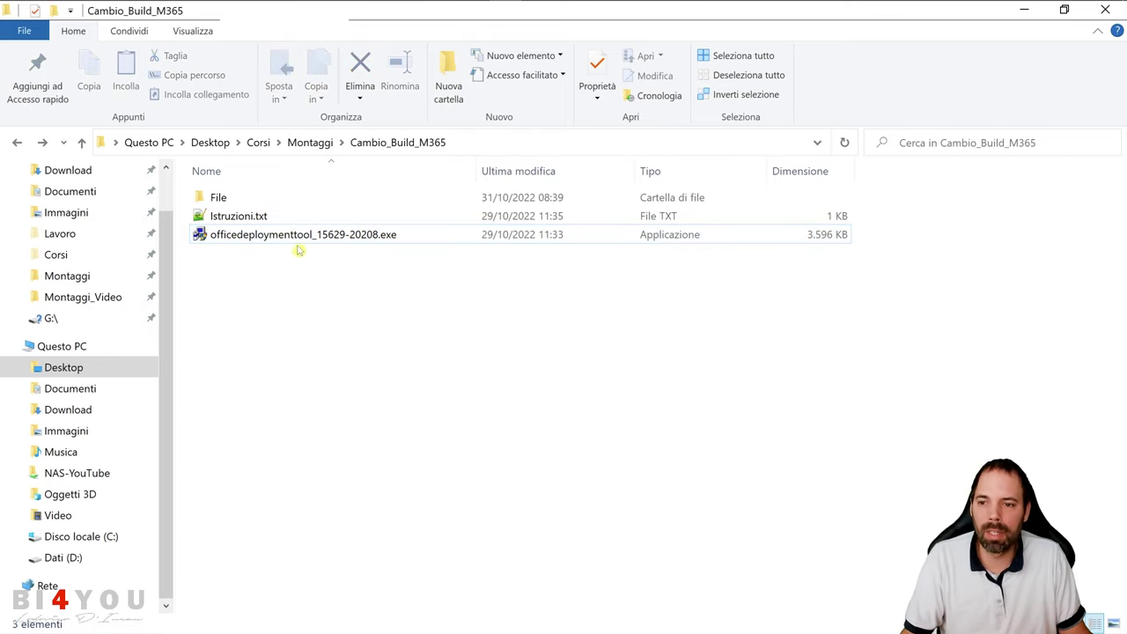
double_click(294, 236)
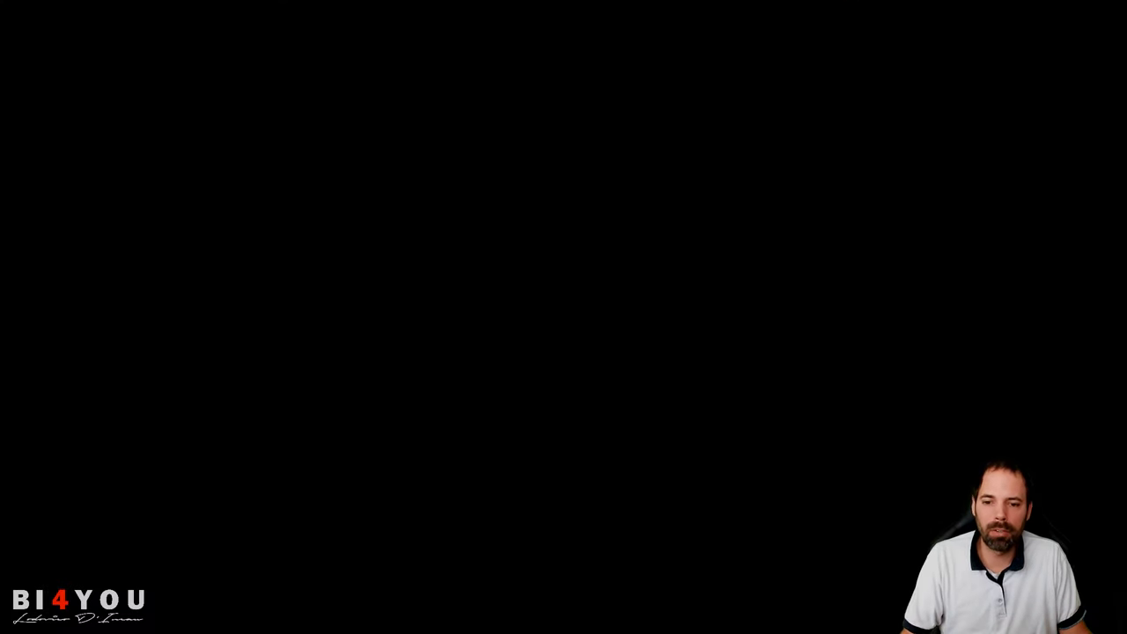
click(457, 411)
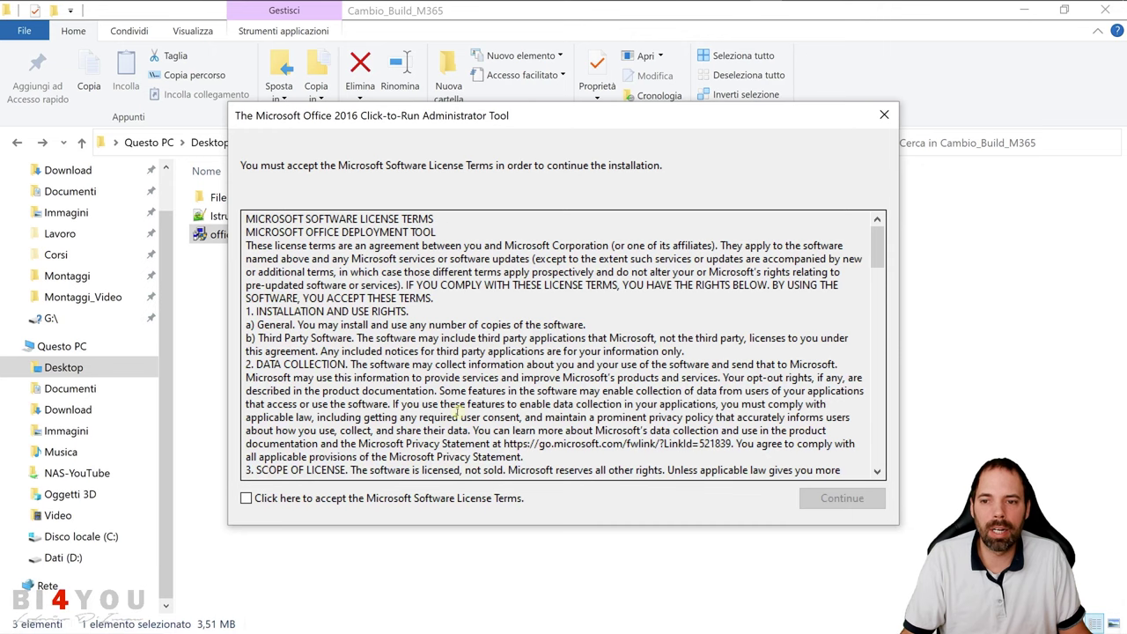
click(264, 498)
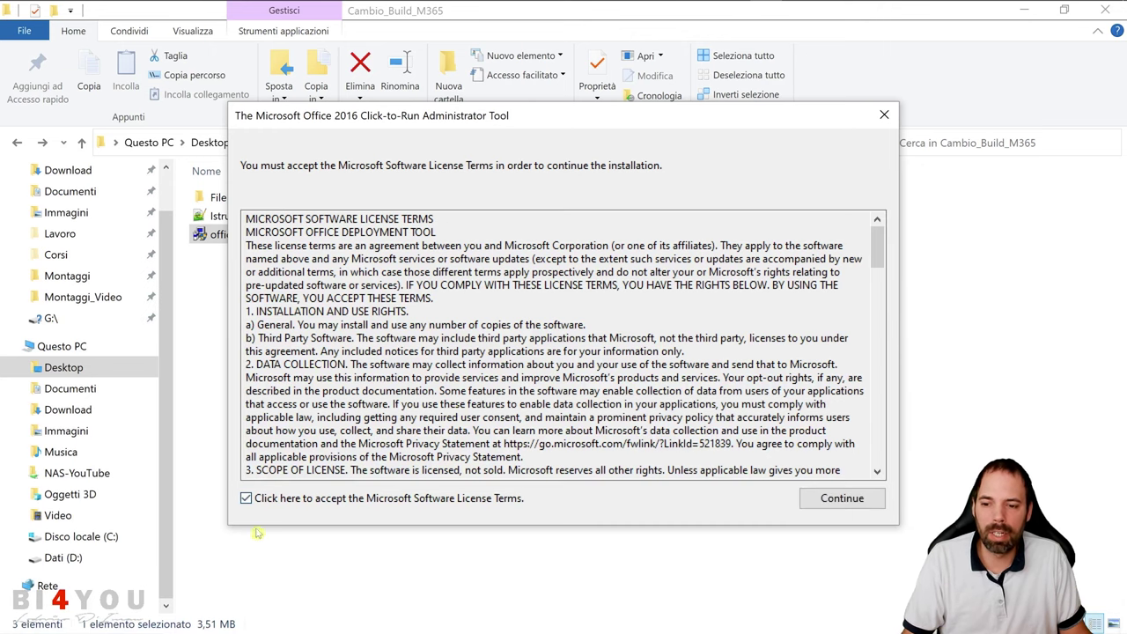
click(841, 499)
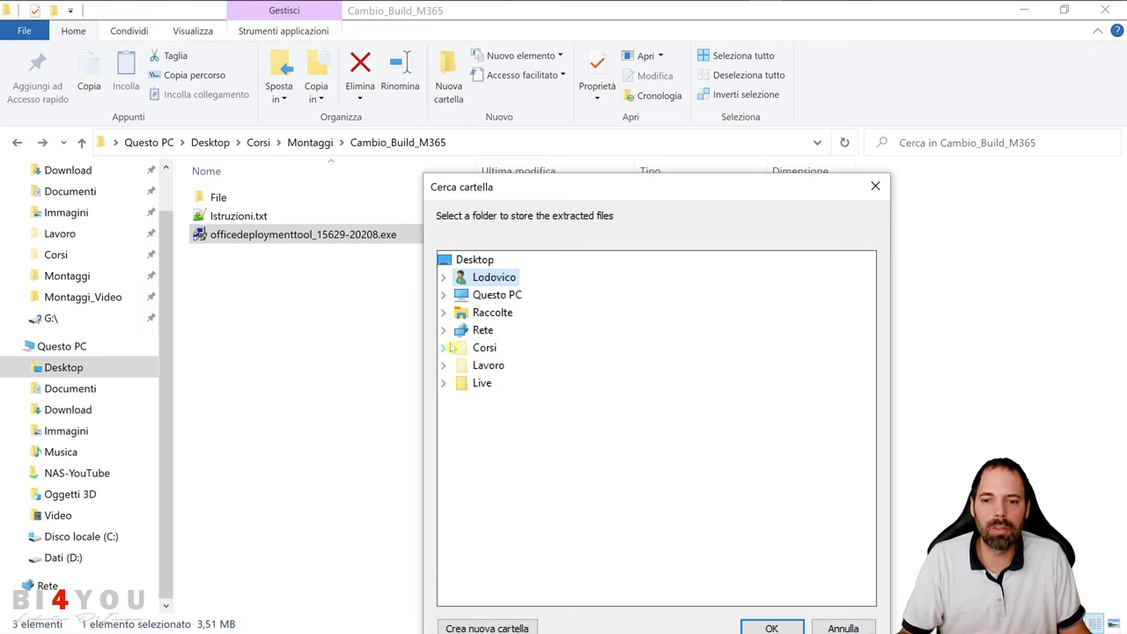
- Extract the tool into Corsi > Montaggi > Cambio_Build_M365 and dismiss the success message
double_click(471, 350)
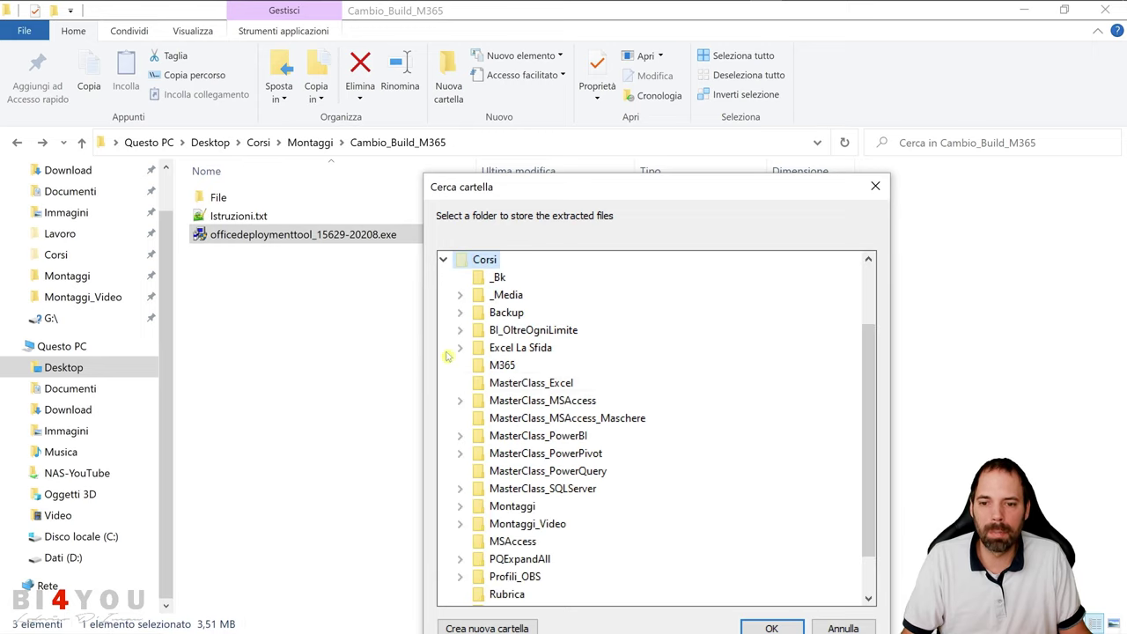
scroll(508, 335, down, 1)
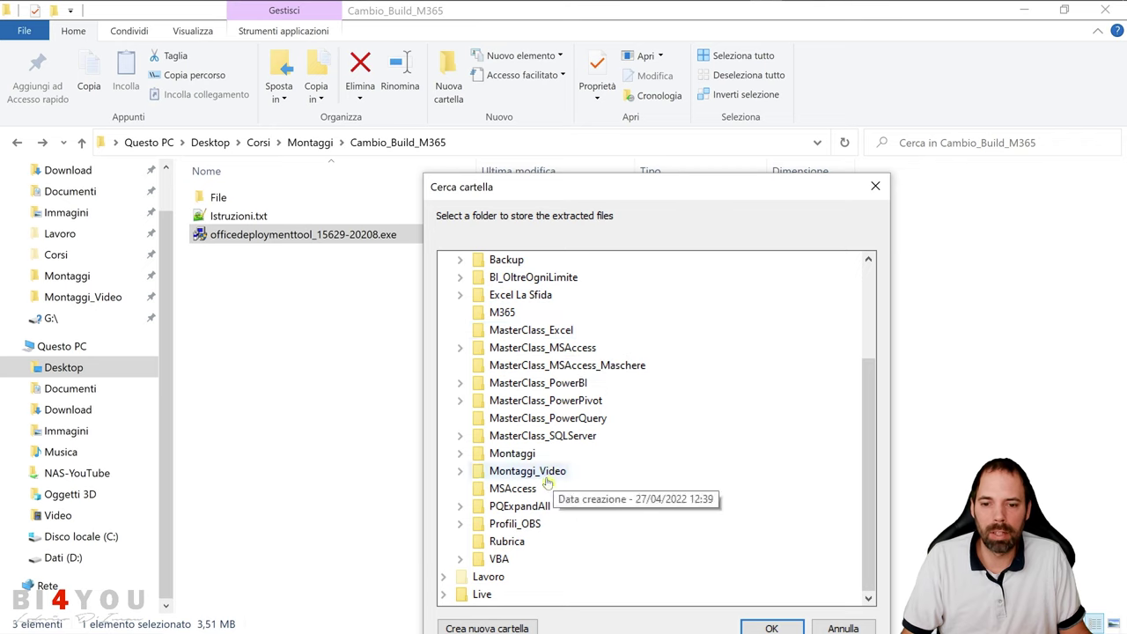
double_click(495, 453)
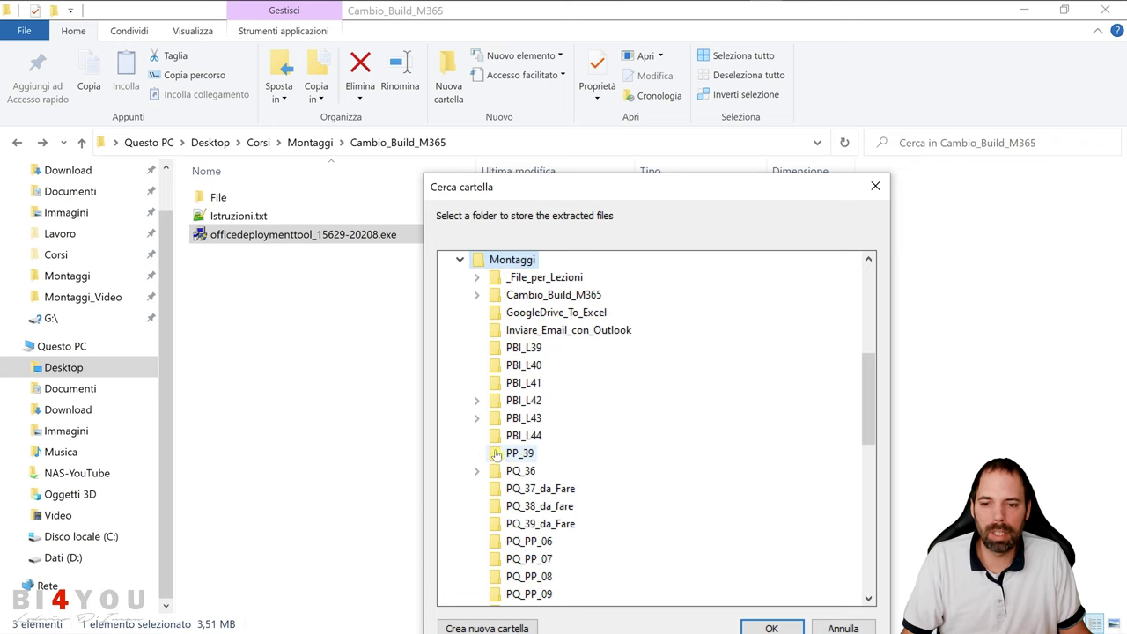
double_click(552, 295)
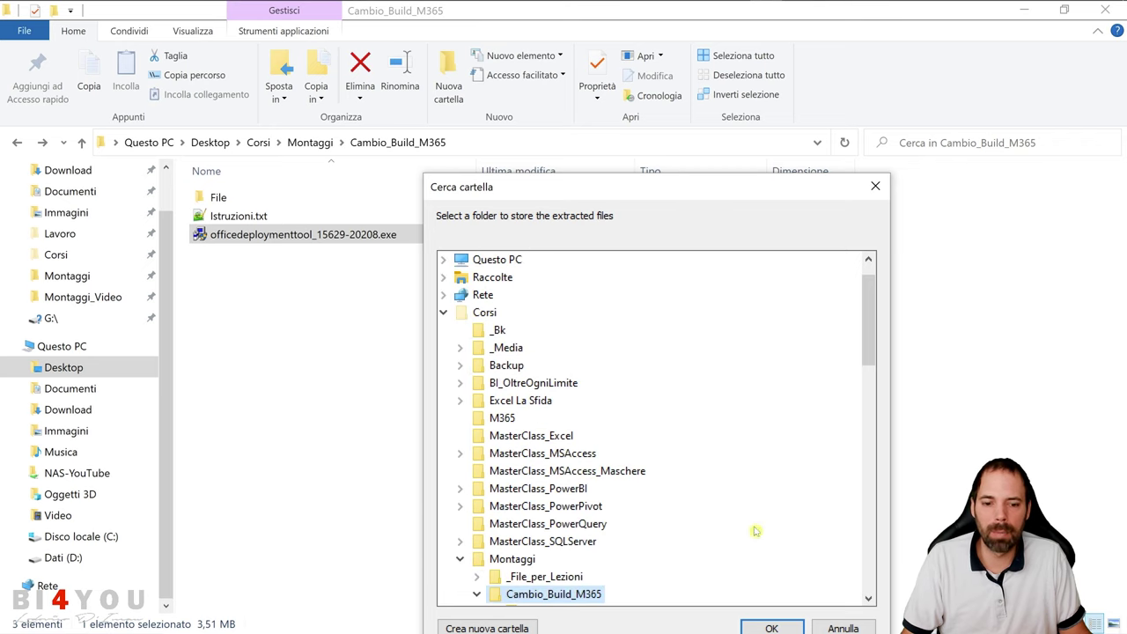
click(781, 627)
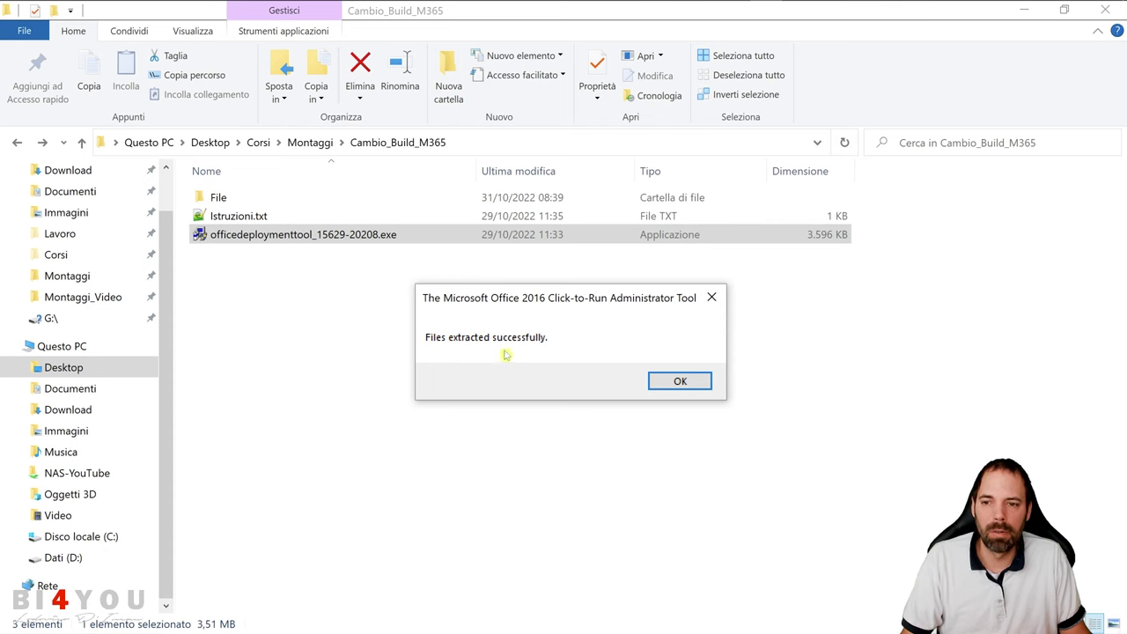
click(679, 380)
click(255, 216)
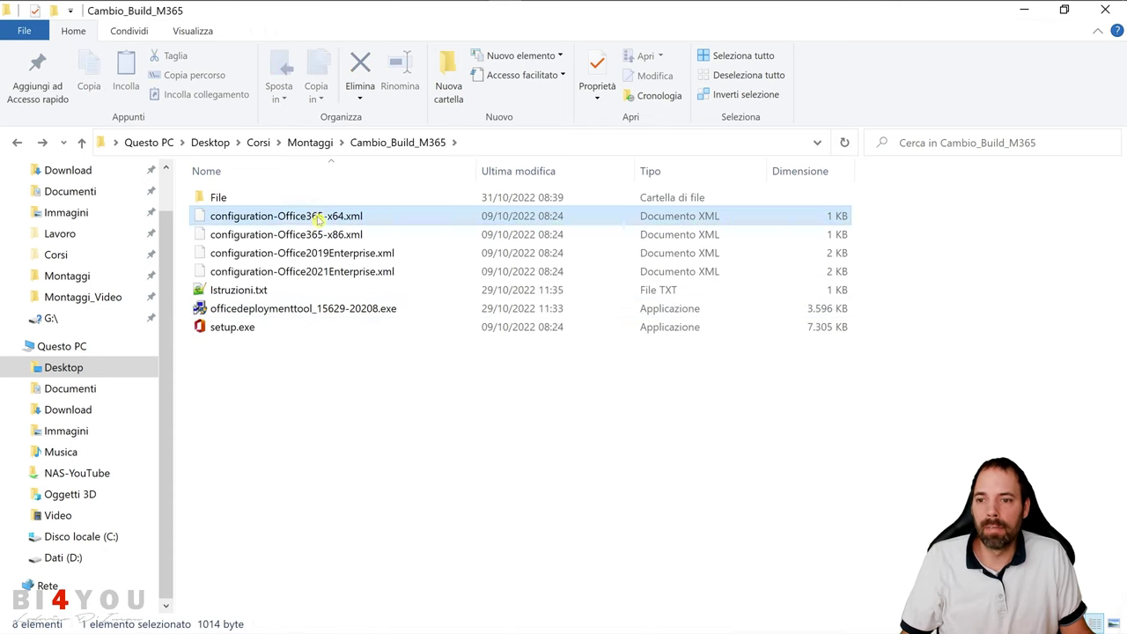
shift+click(282, 253)
shift+click(299, 271)
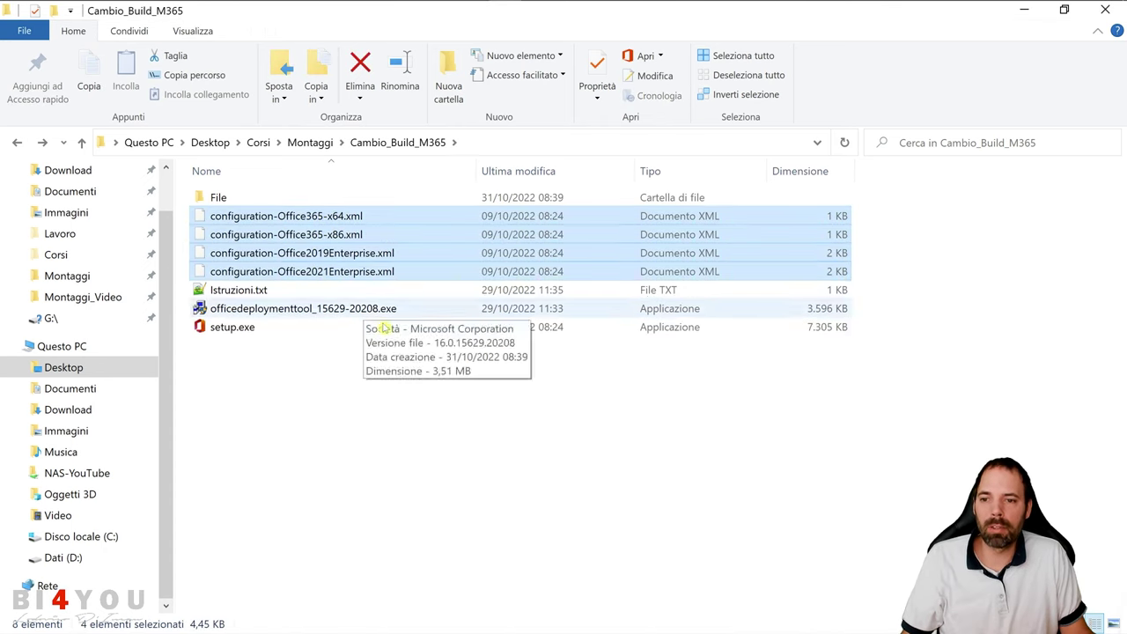
ctrl+click(234, 329)
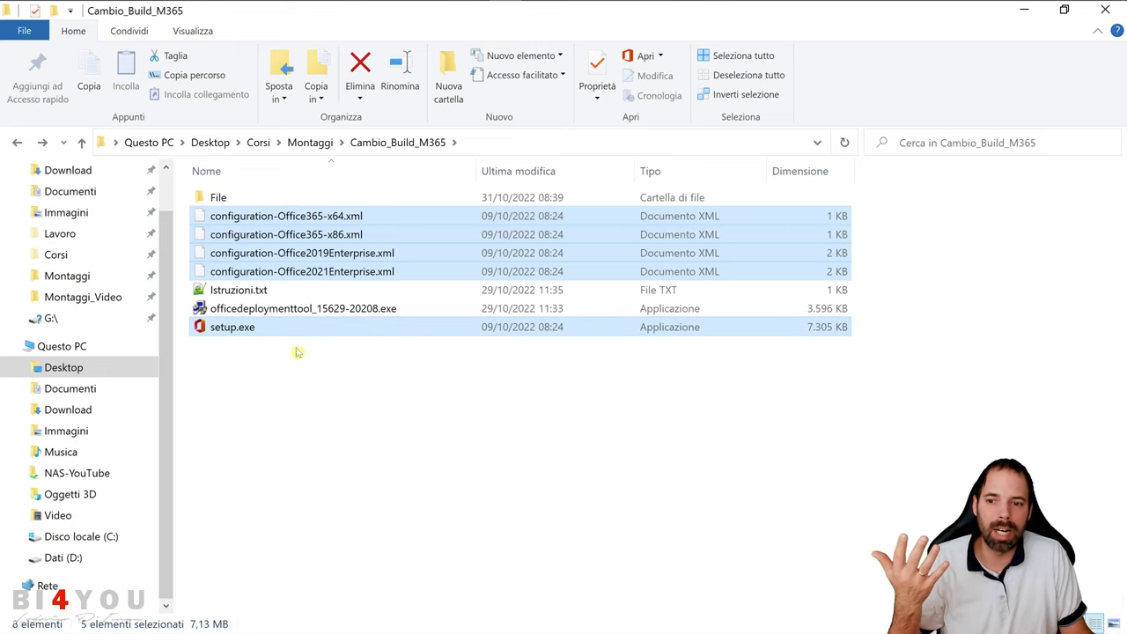
click(281, 313)
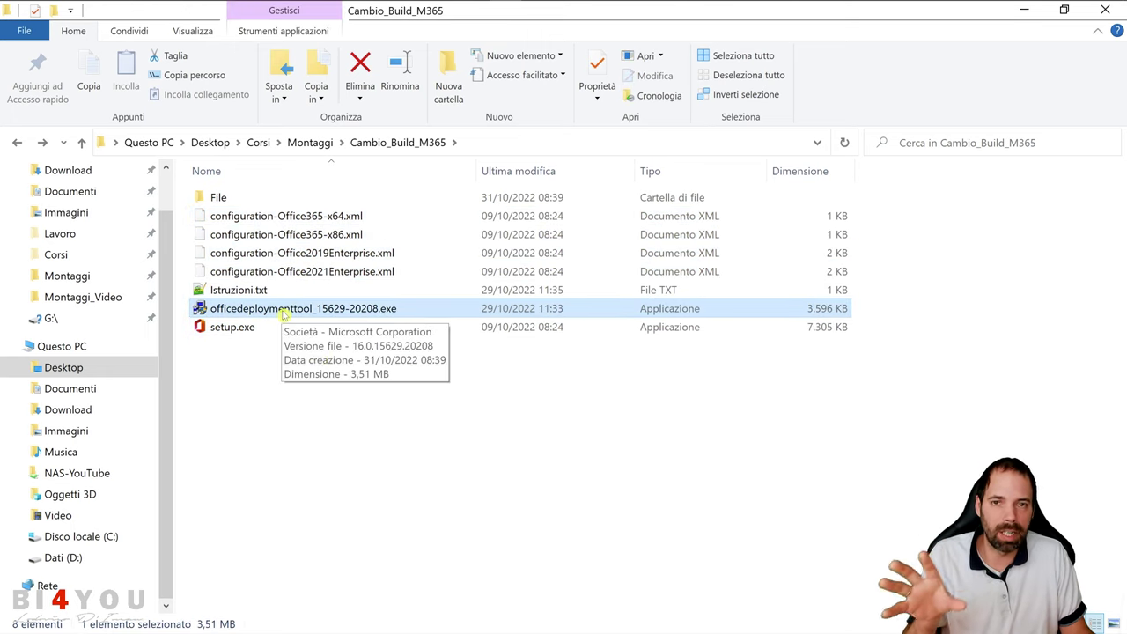
click(308, 386)
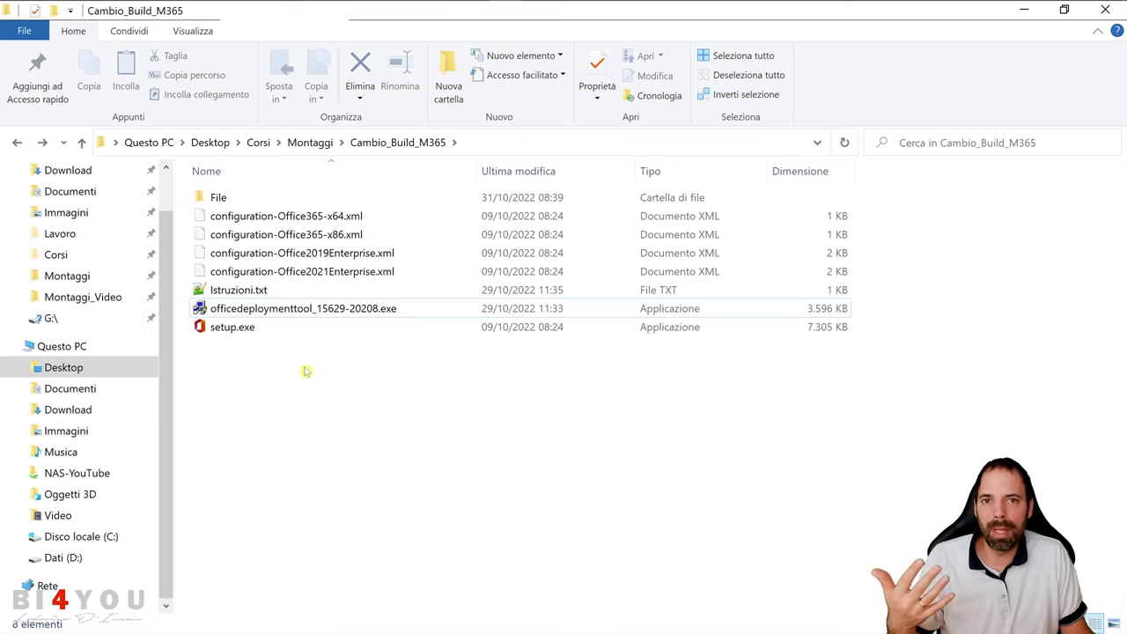
click(225, 331)
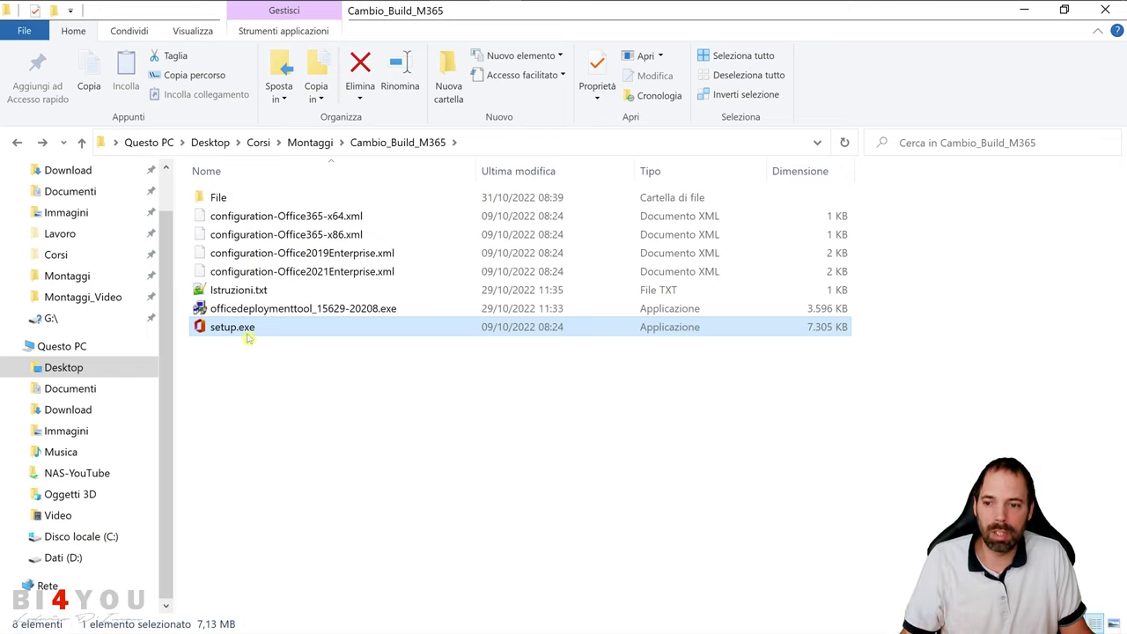
click(297, 218)
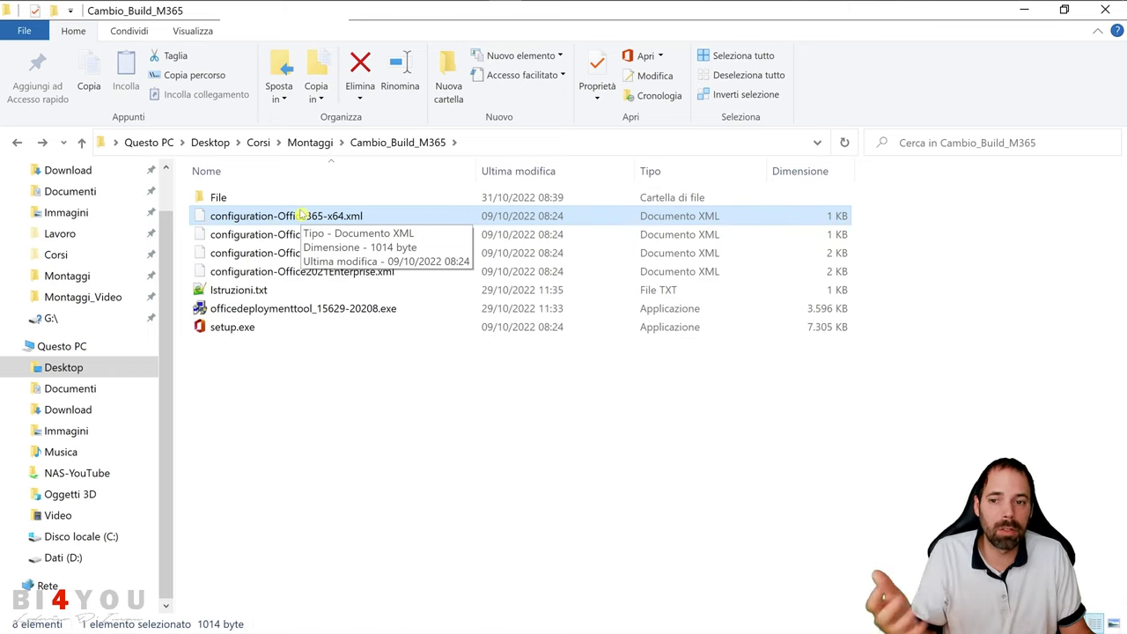
click(324, 366)
key(alt+Tab)
key(Tab)
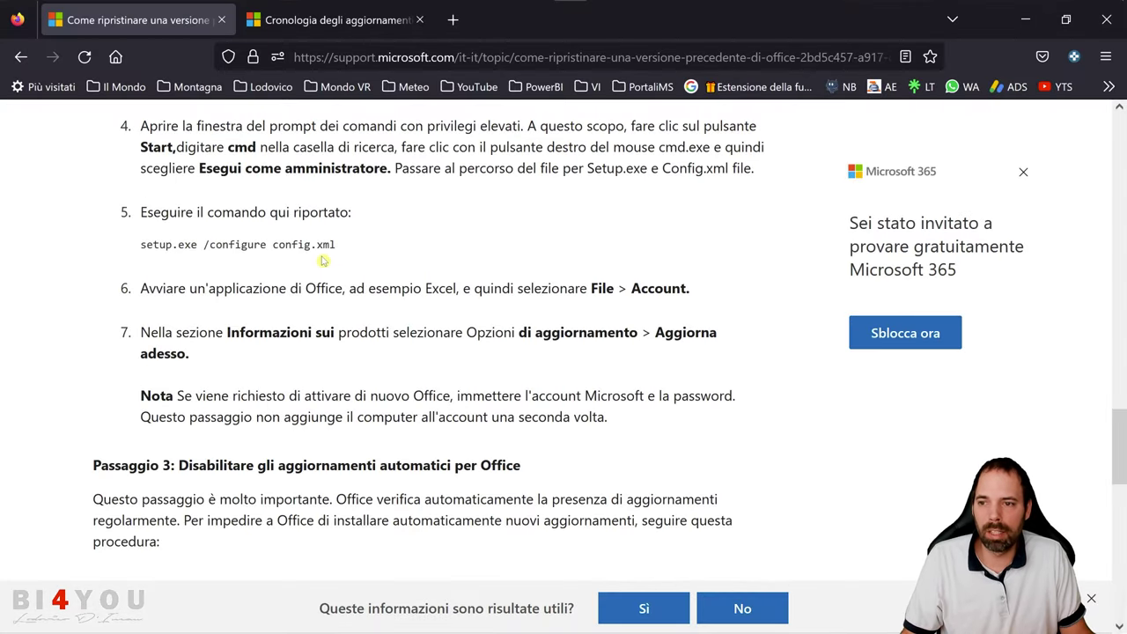
scroll(321, 261, up, 1)
scroll(237, 289, up, 2)
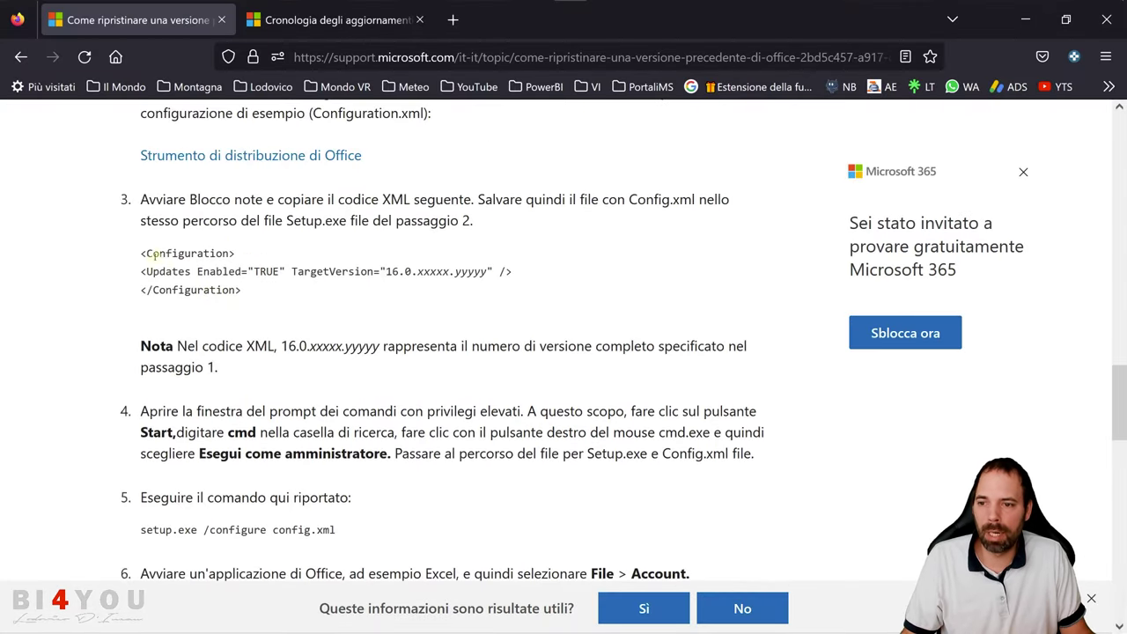
drag(155, 255, 294, 310)
click(298, 299)
scroll(317, 345, down, 3)
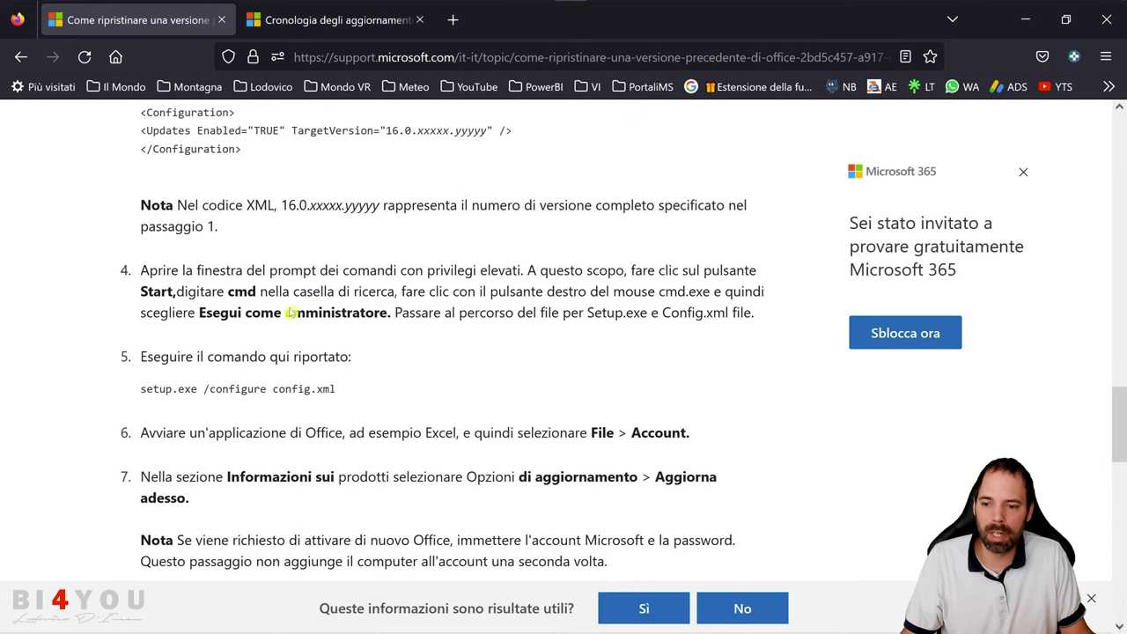
drag(349, 347, 110, 354)
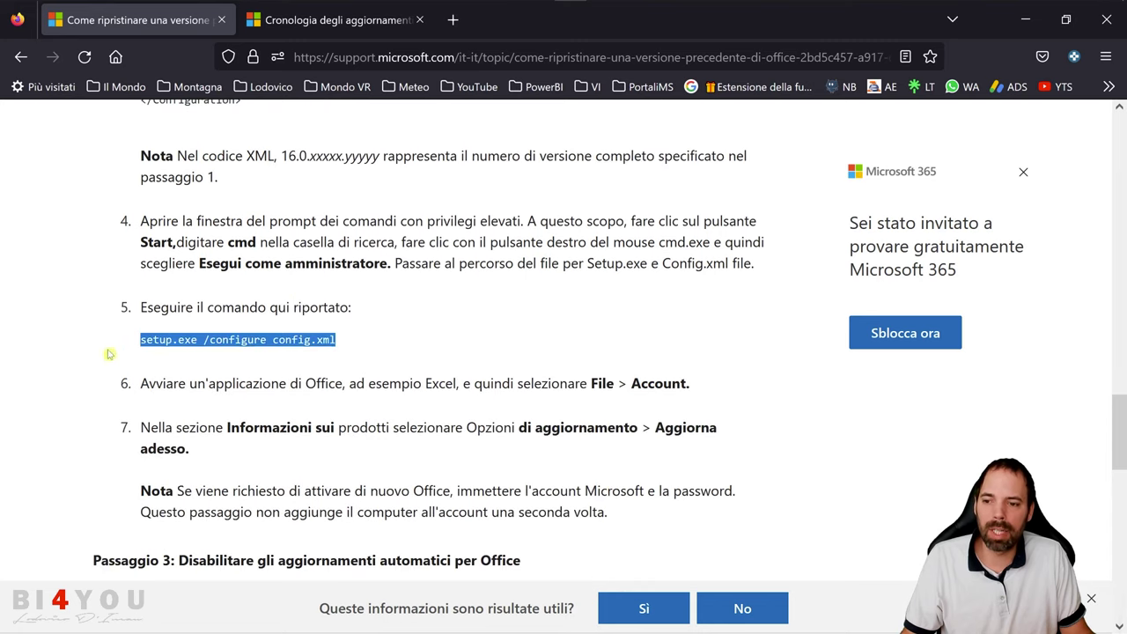
click(418, 322)
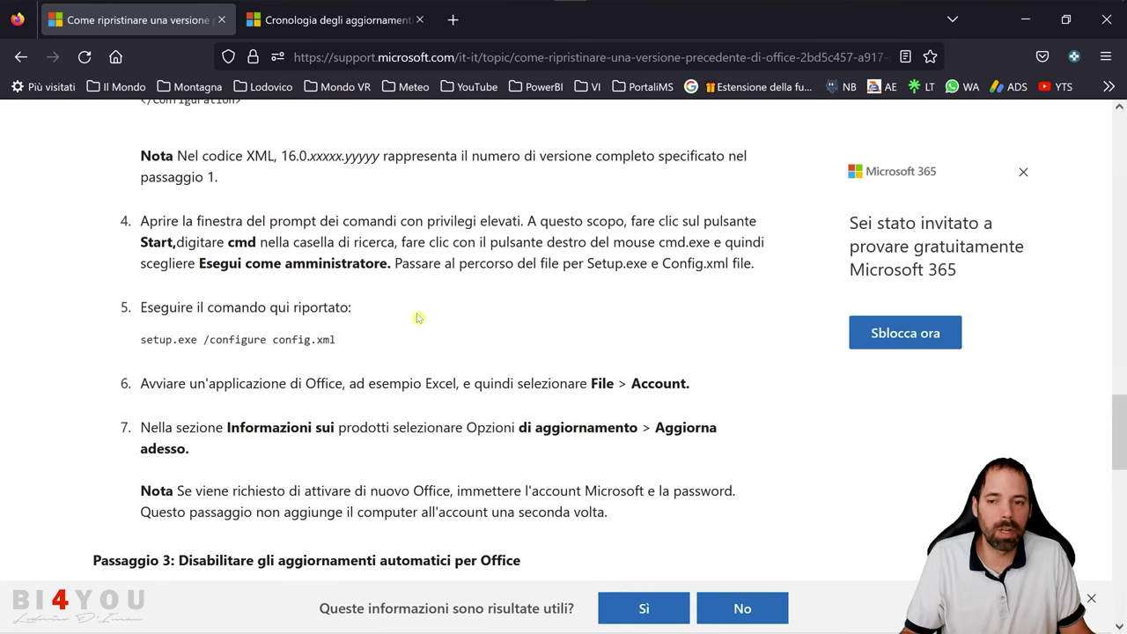
key(alt+Tab)
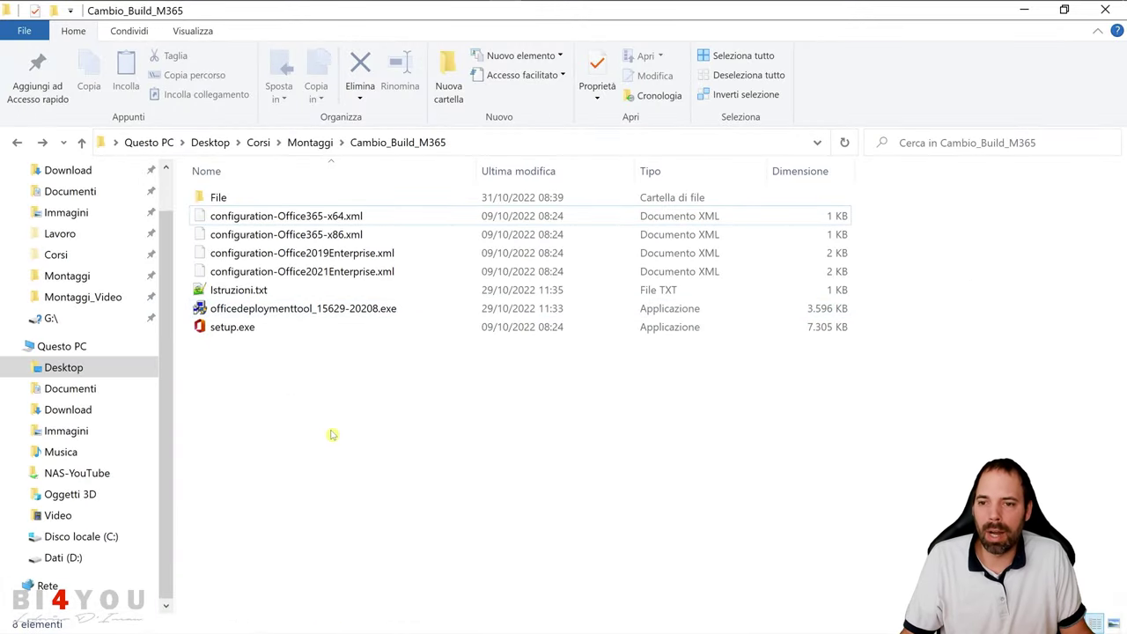
- Bring up the context menu of configuration-Office365-x64.xml to reach Edit with Notepad++
right_click(322, 218)
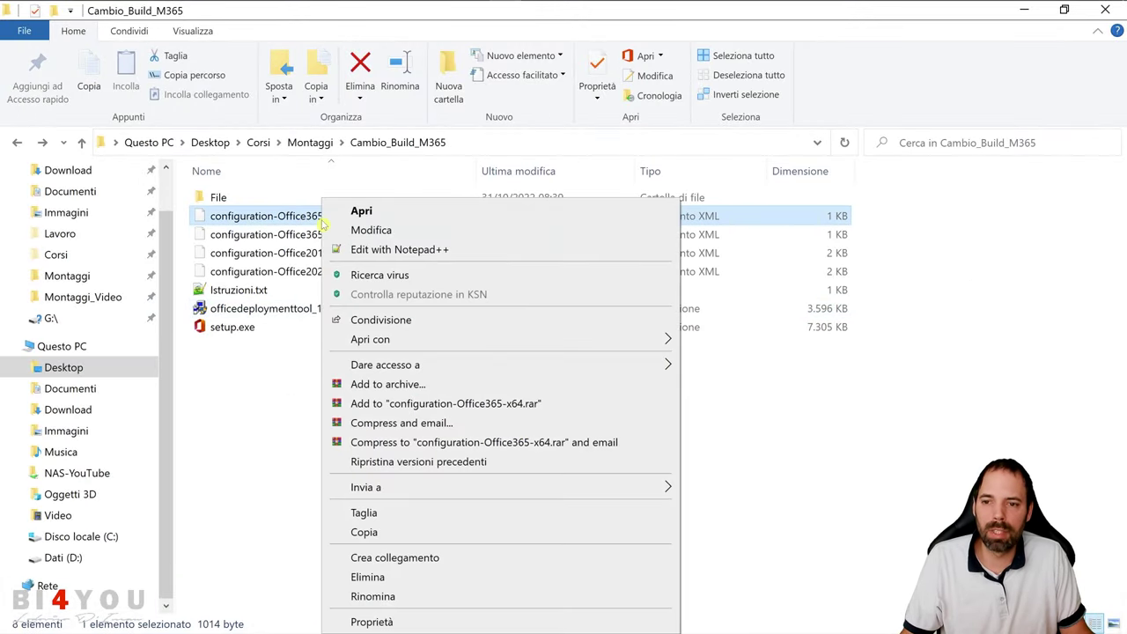
- Open configuration-Office365-x64.xml in Notepad++, scroll through it, and close its tab
click(398, 253)
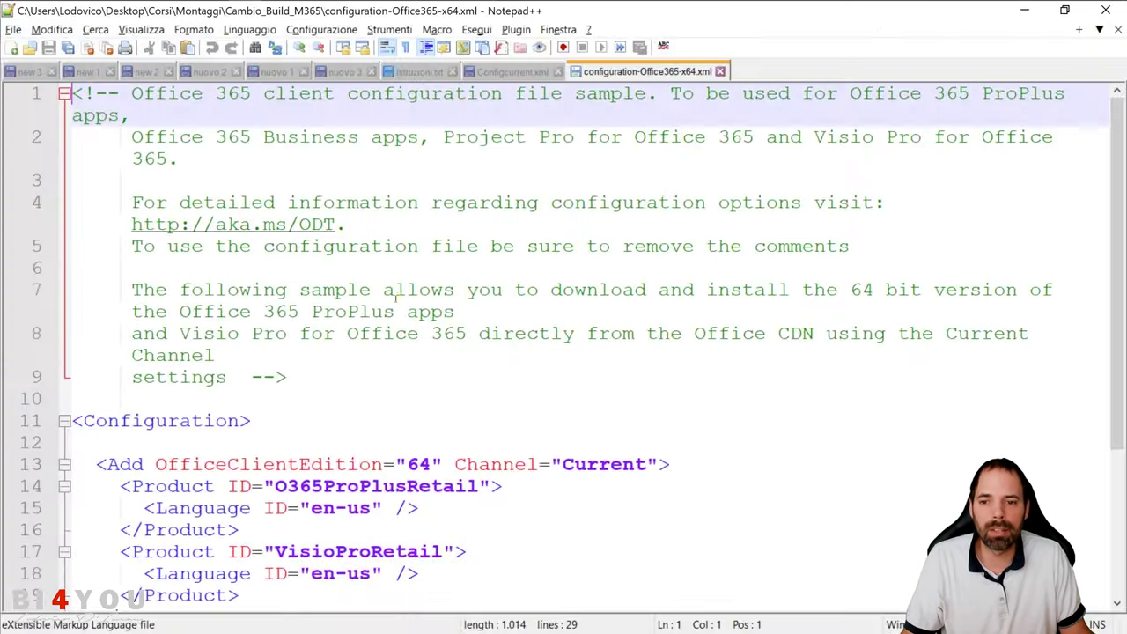
click(471, 202)
scroll(440, 224, down, 4)
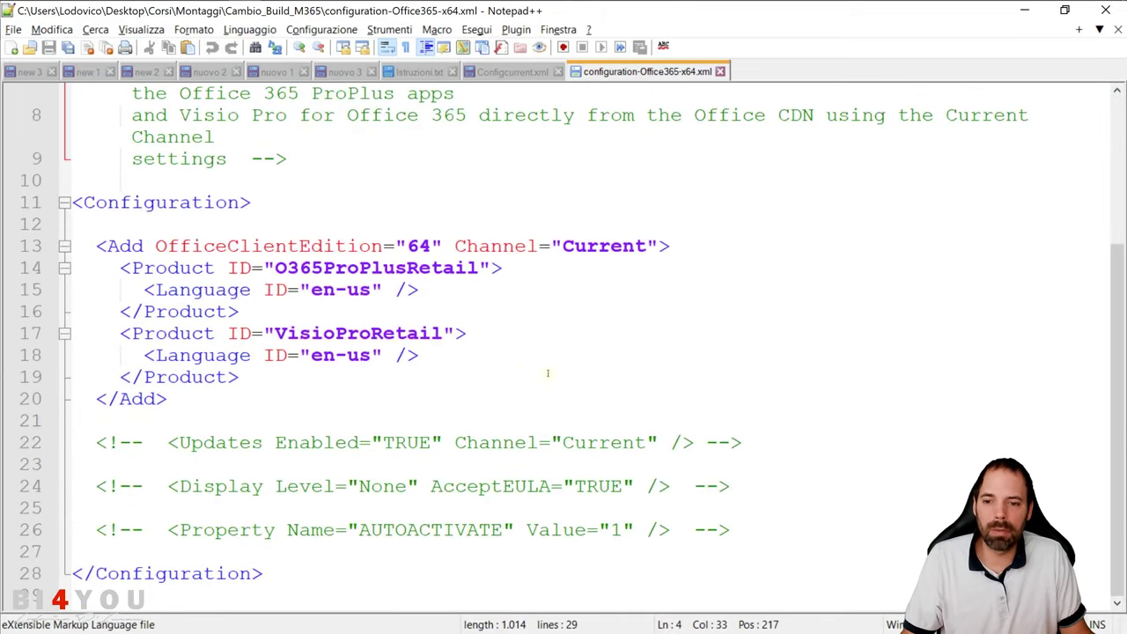
click(298, 201)
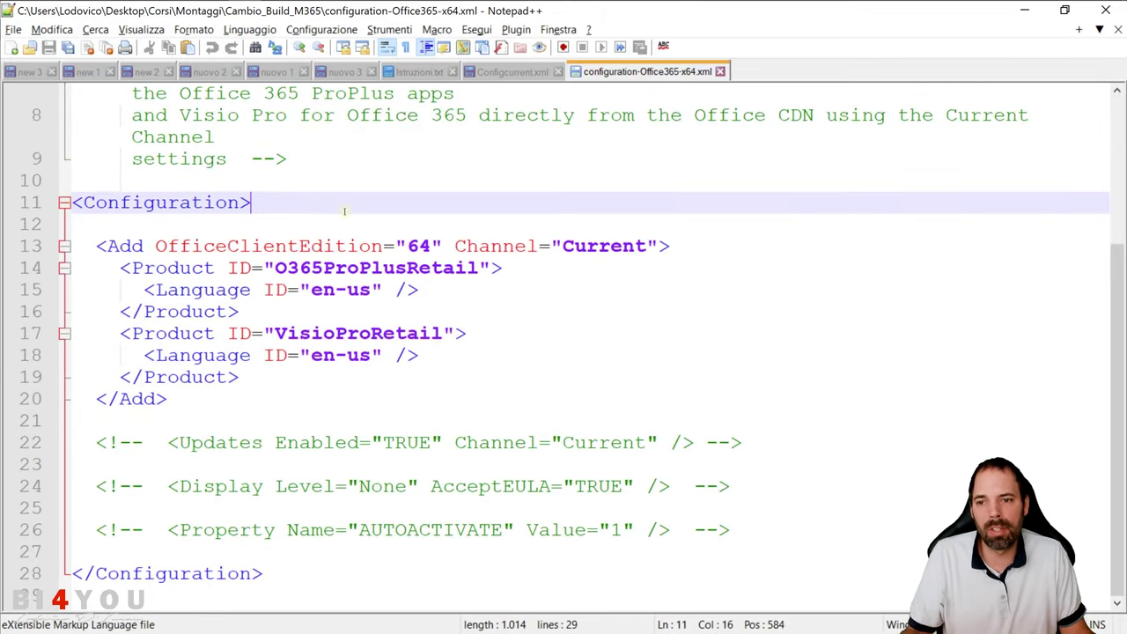
click(720, 72)
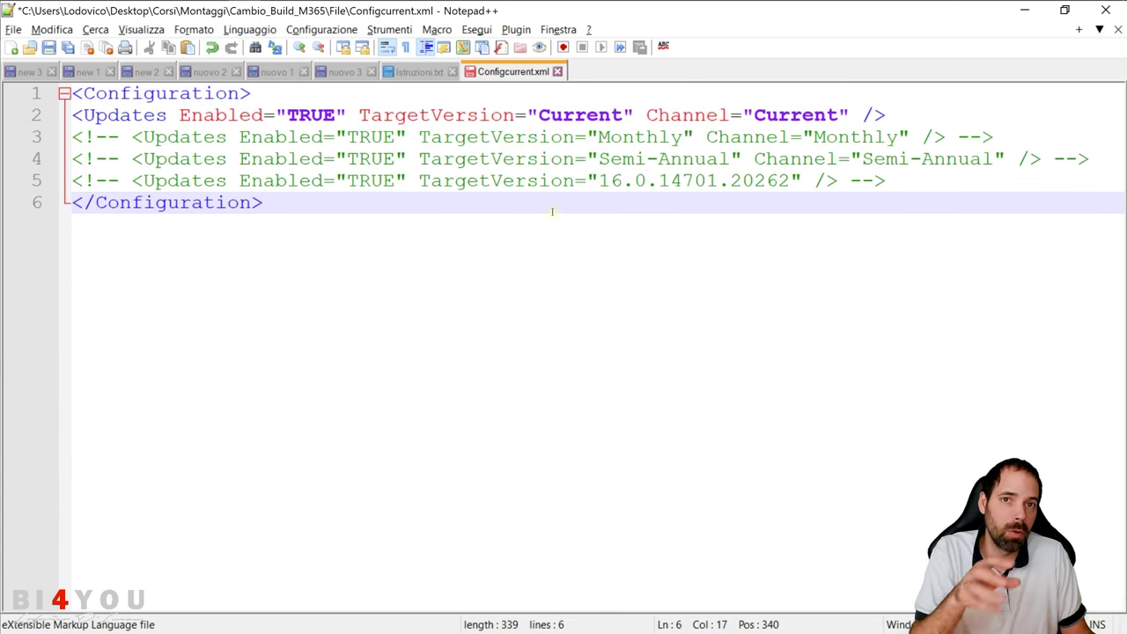
- In Configcurrent.xml, point out the matching opening and closing Configuration tags
click(419, 156)
click(449, 205)
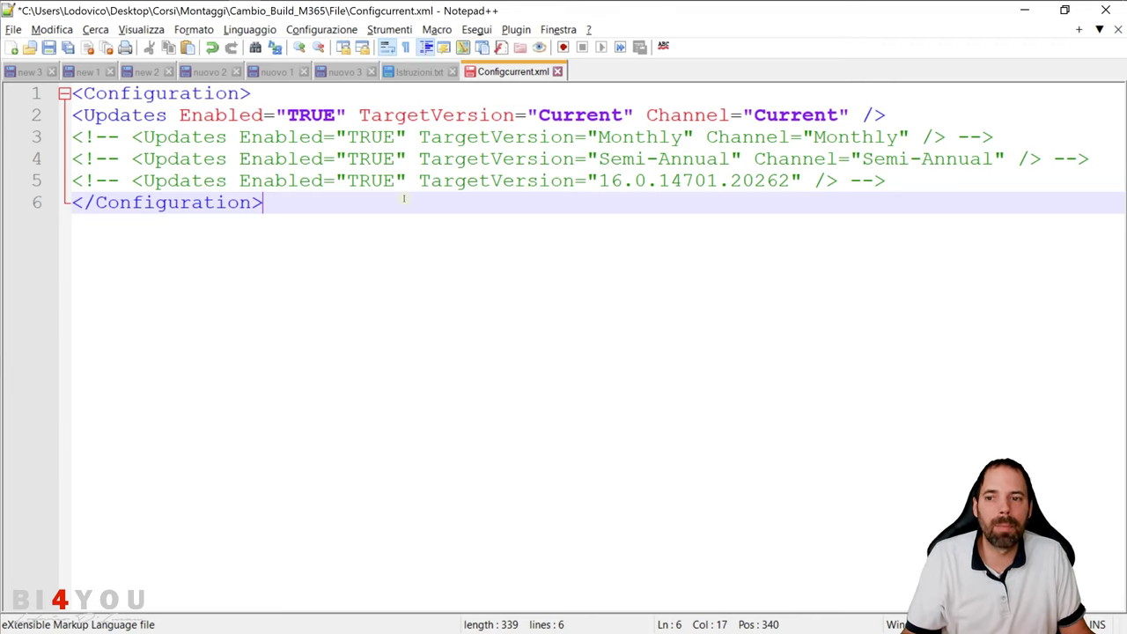
drag(263, 93, 26, 95)
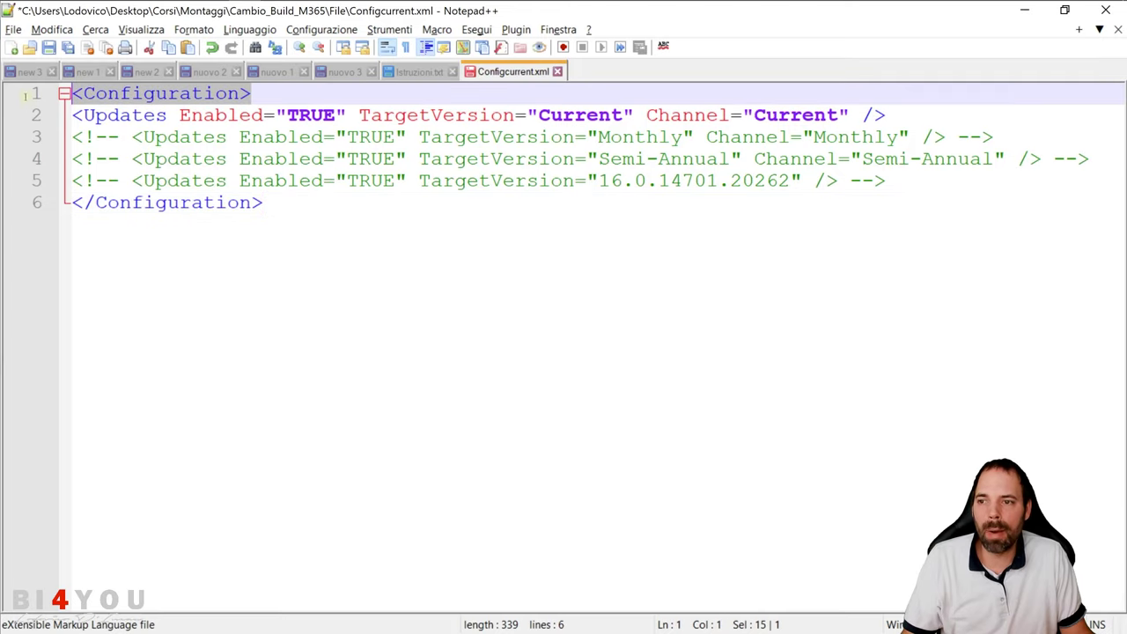
drag(285, 211, 97, 231)
click(88, 97)
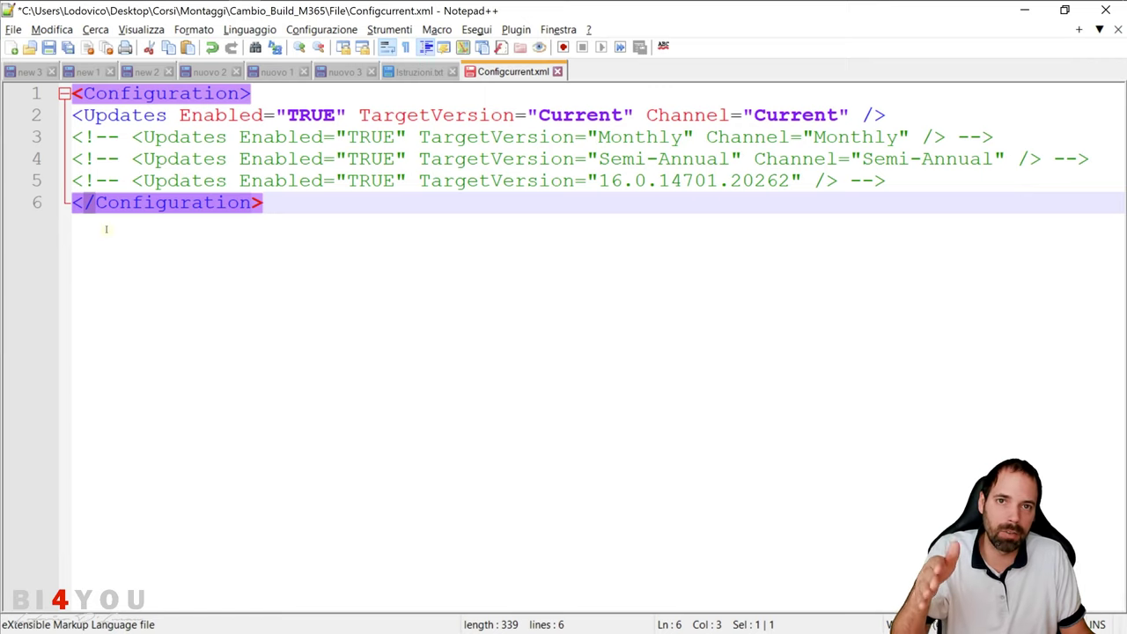
click(296, 203)
- Select the active Updates line and the three commented-out Updates alternatives below it
drag(73, 115, 167, 115)
click(120, 158)
drag(74, 137, 671, 181)
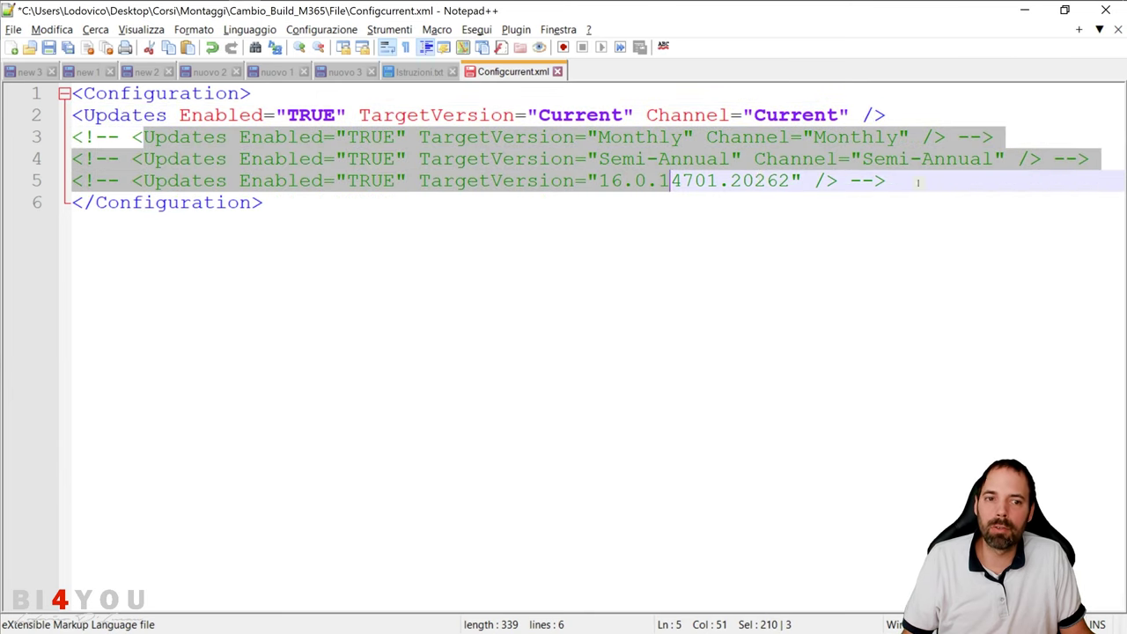
drag(917, 182, 78, 143)
click(118, 158)
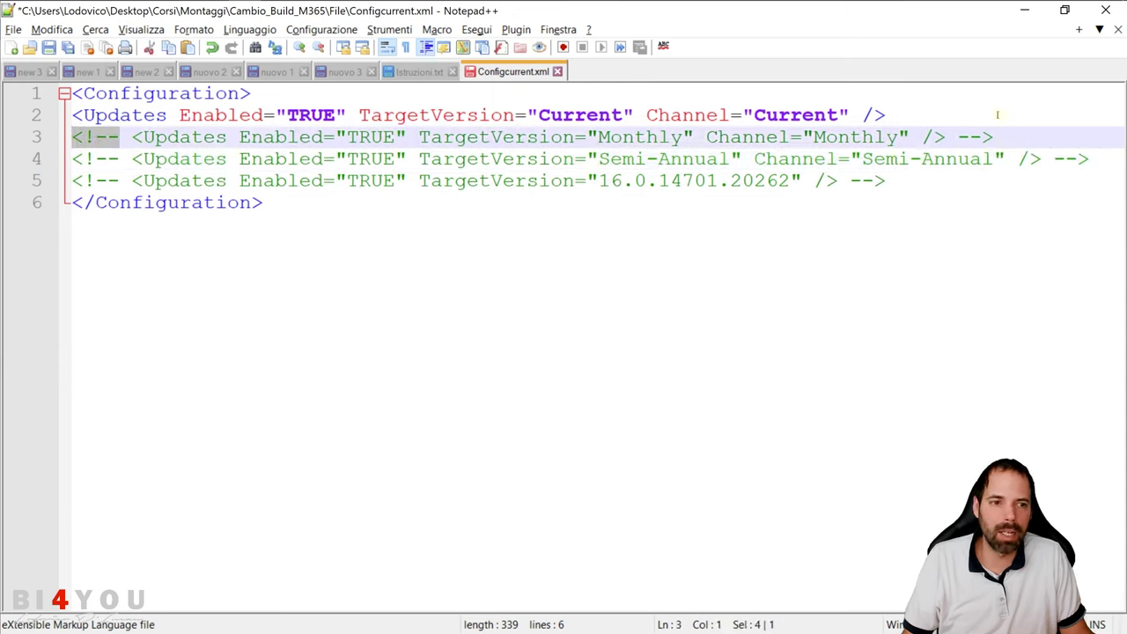
drag(994, 137, 958, 138)
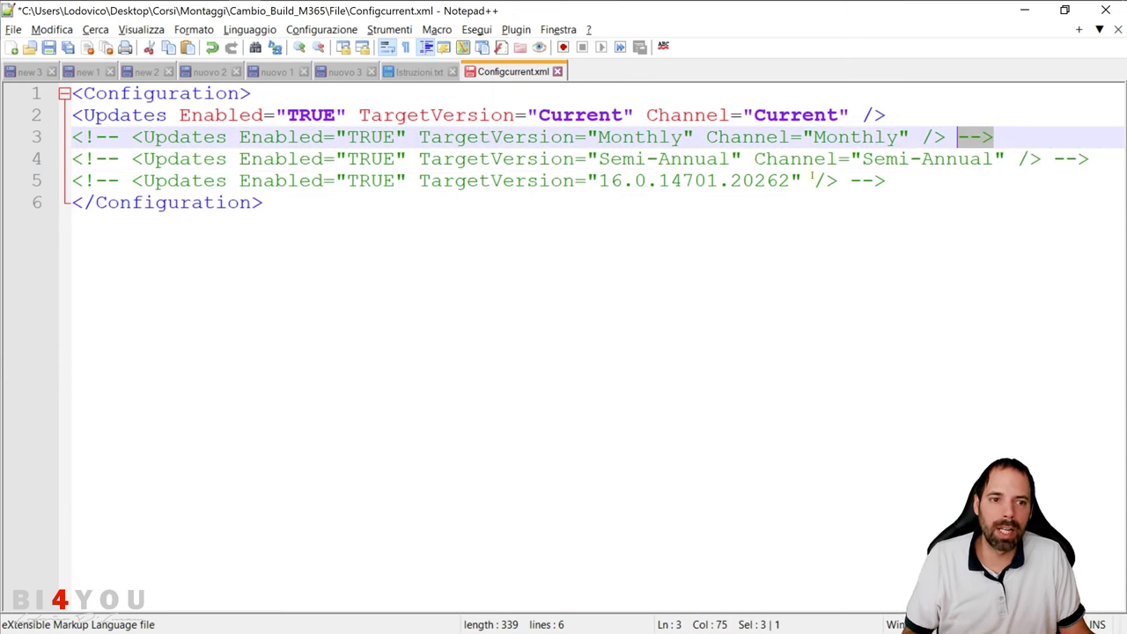
key(Delete)
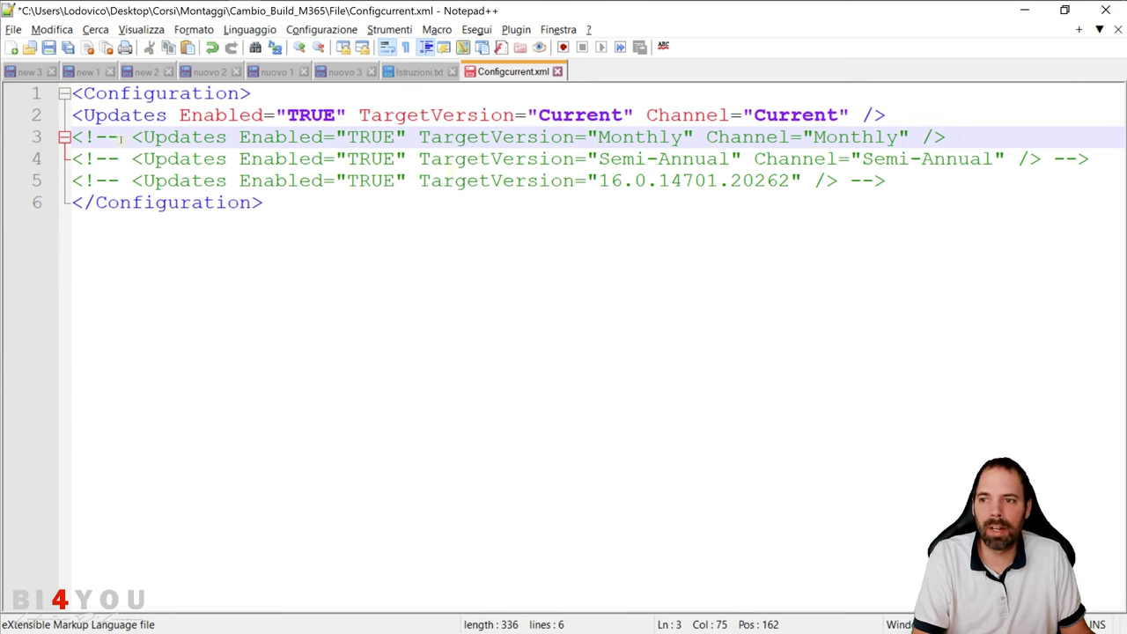
drag(121, 138, 72, 138)
key(Delete)
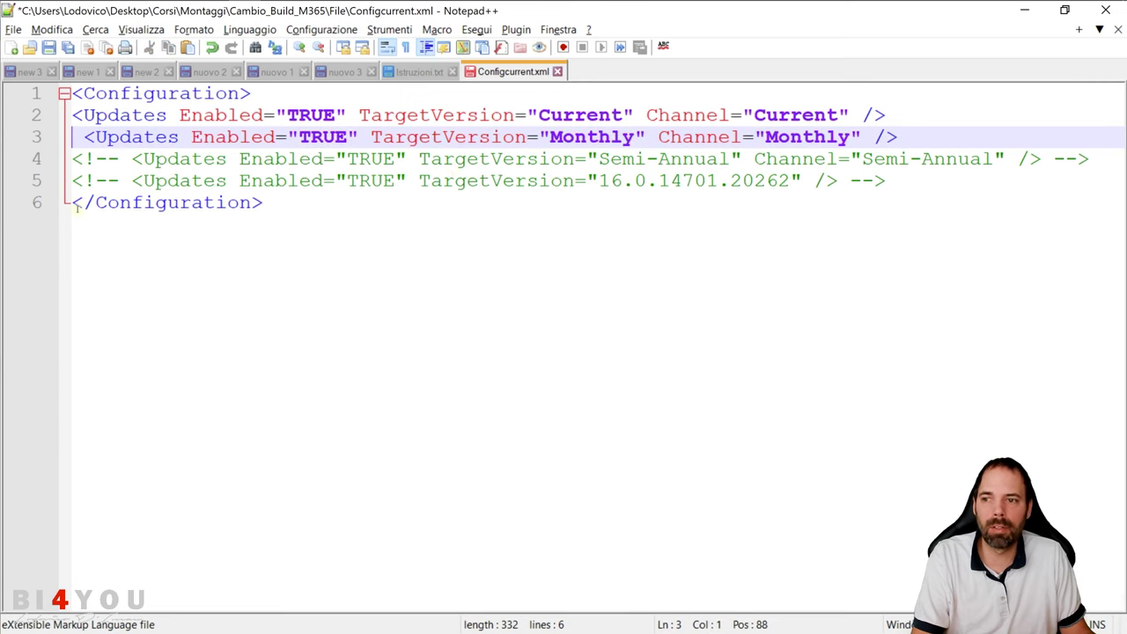
key(ctrl+z)
key(ctrl+z)
click(353, 204)
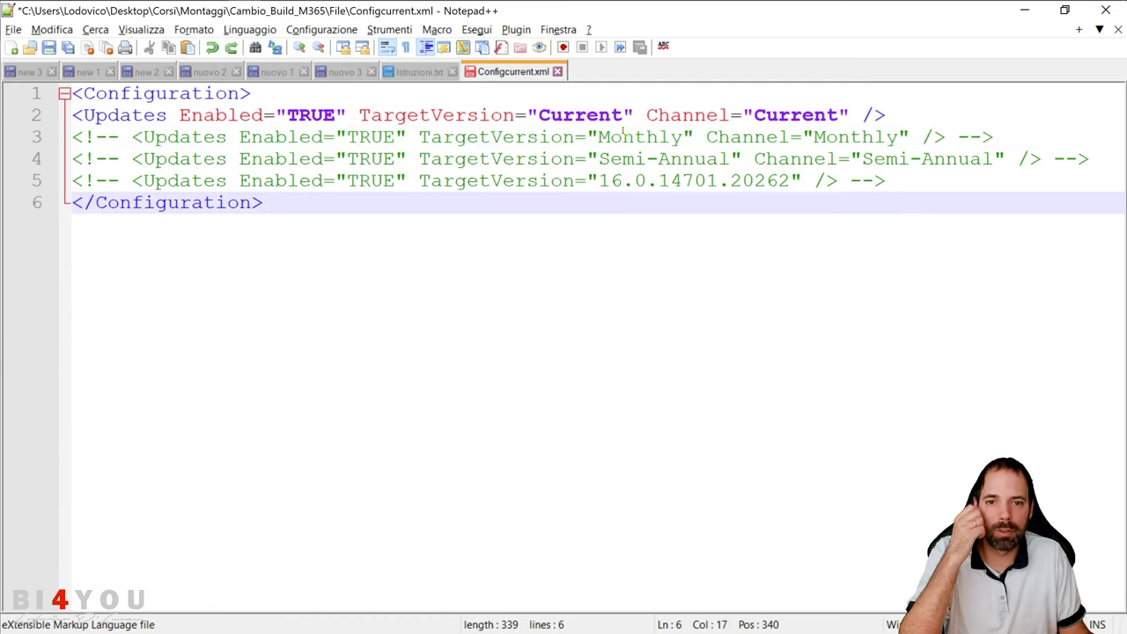
drag(600, 116, 753, 116)
drag(780, 137, 1014, 163)
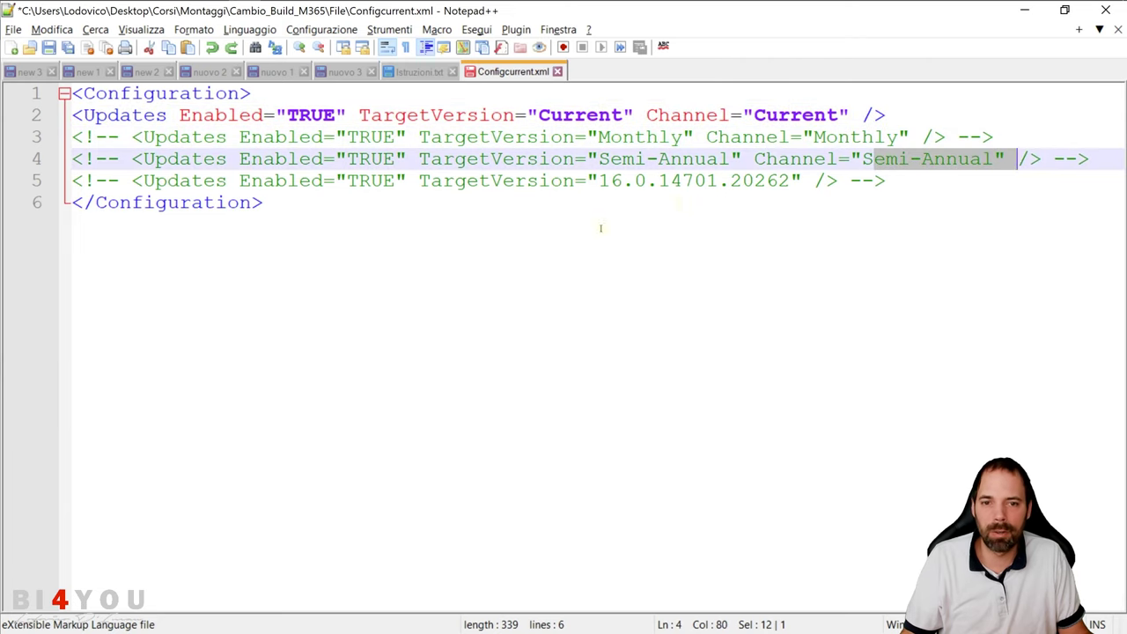
click(540, 214)
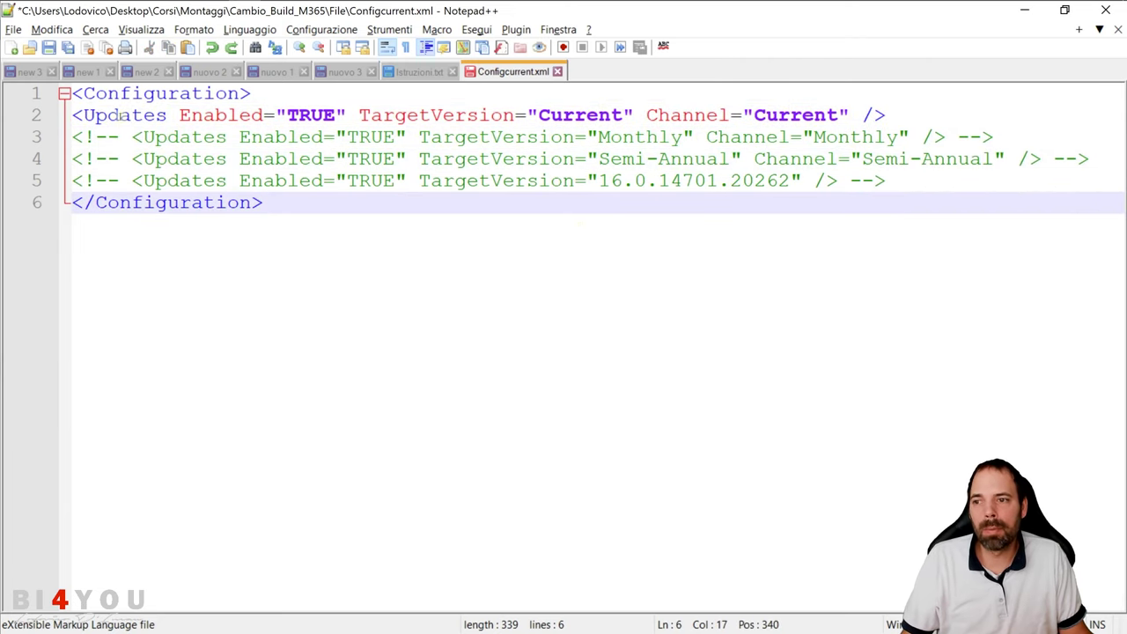
double_click(123, 116)
double_click(220, 116)
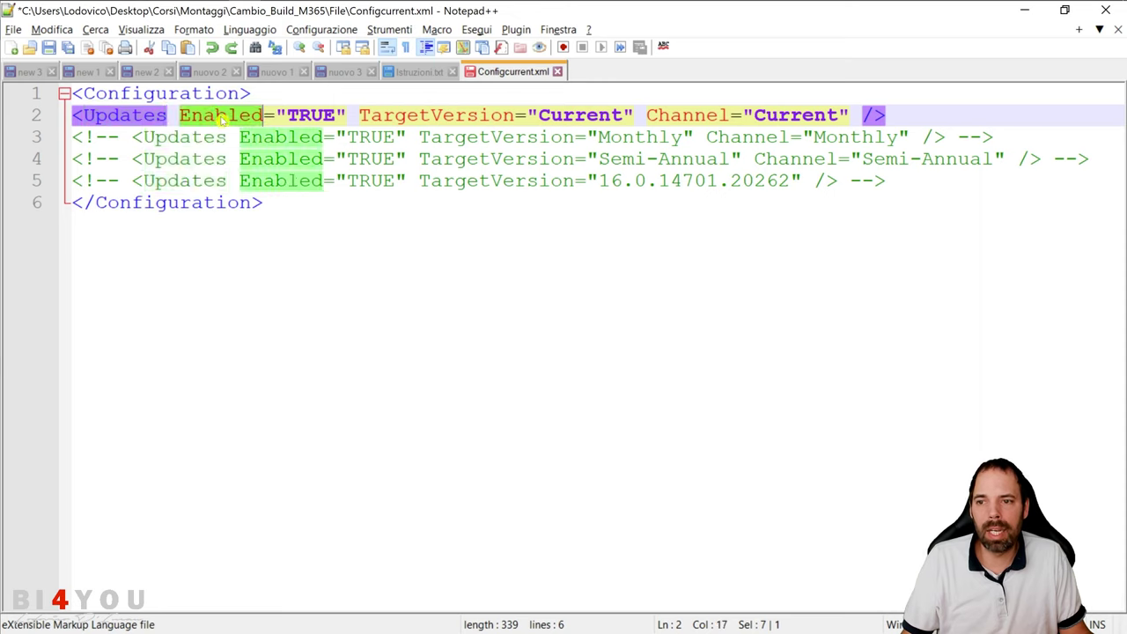
double_click(300, 115)
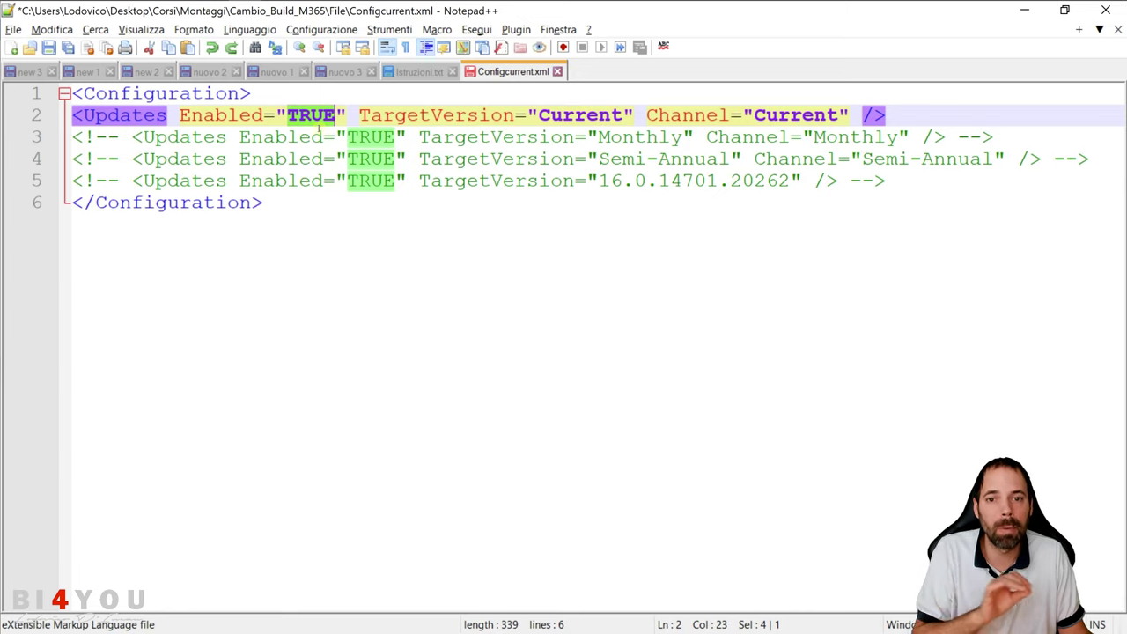
double_click(478, 114)
double_click(559, 115)
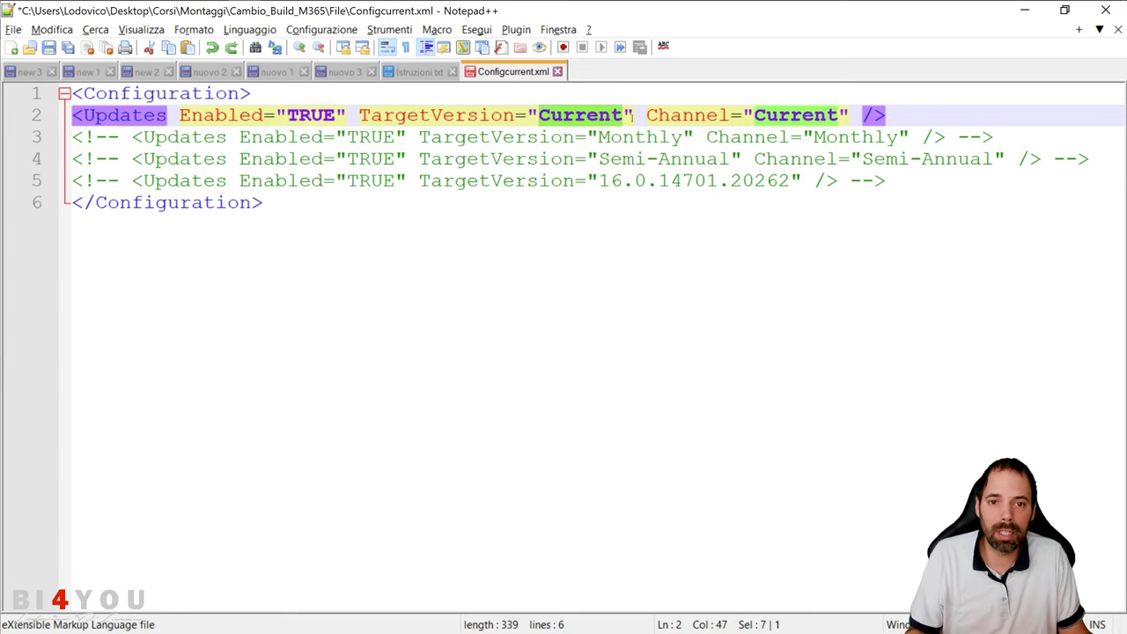
double_click(687, 115)
double_click(772, 115)
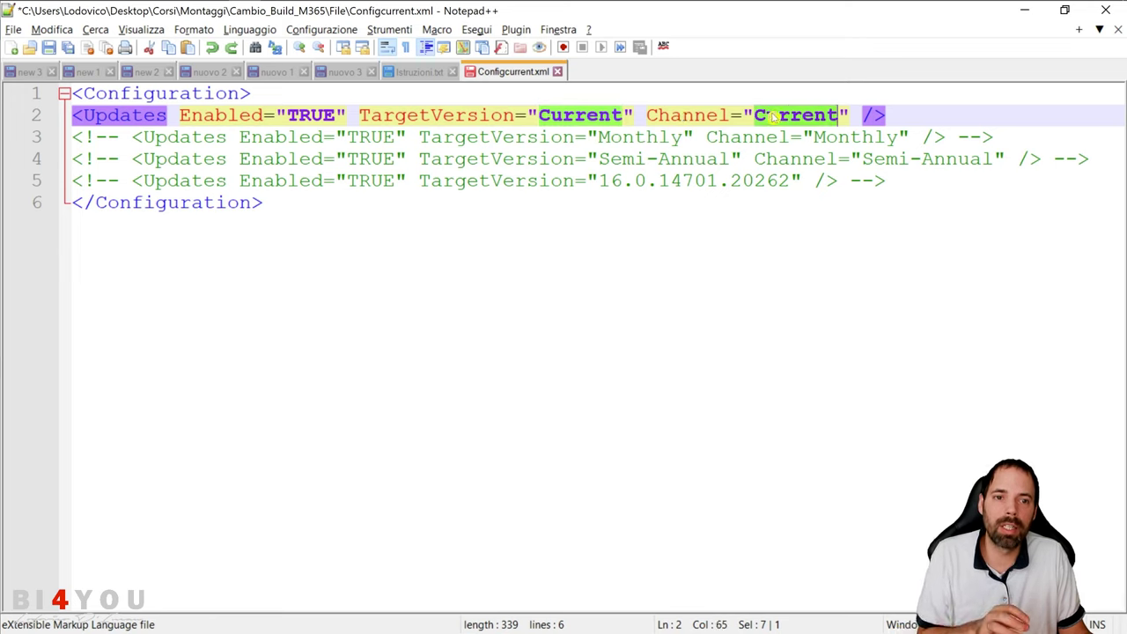
click(909, 115)
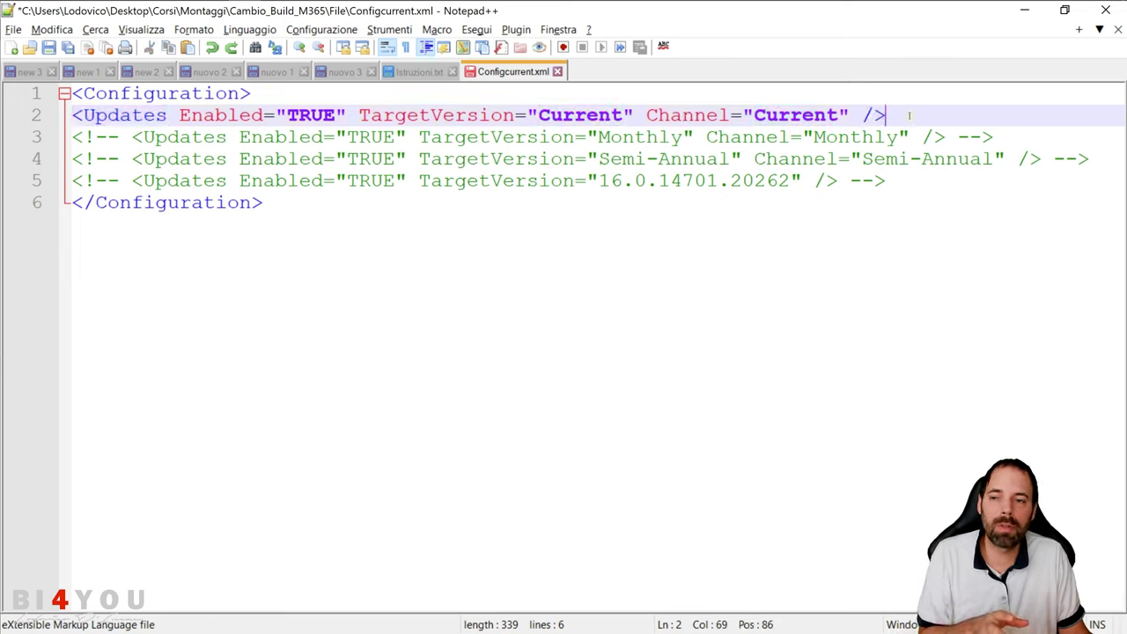
click(871, 138)
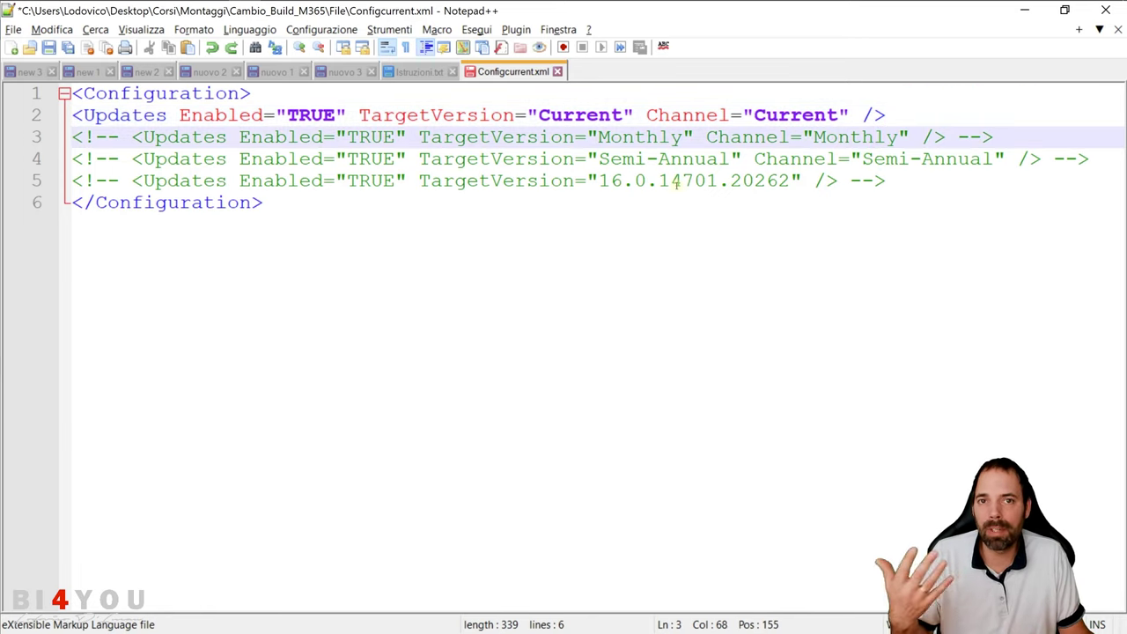
click(624, 229)
double_click(629, 137)
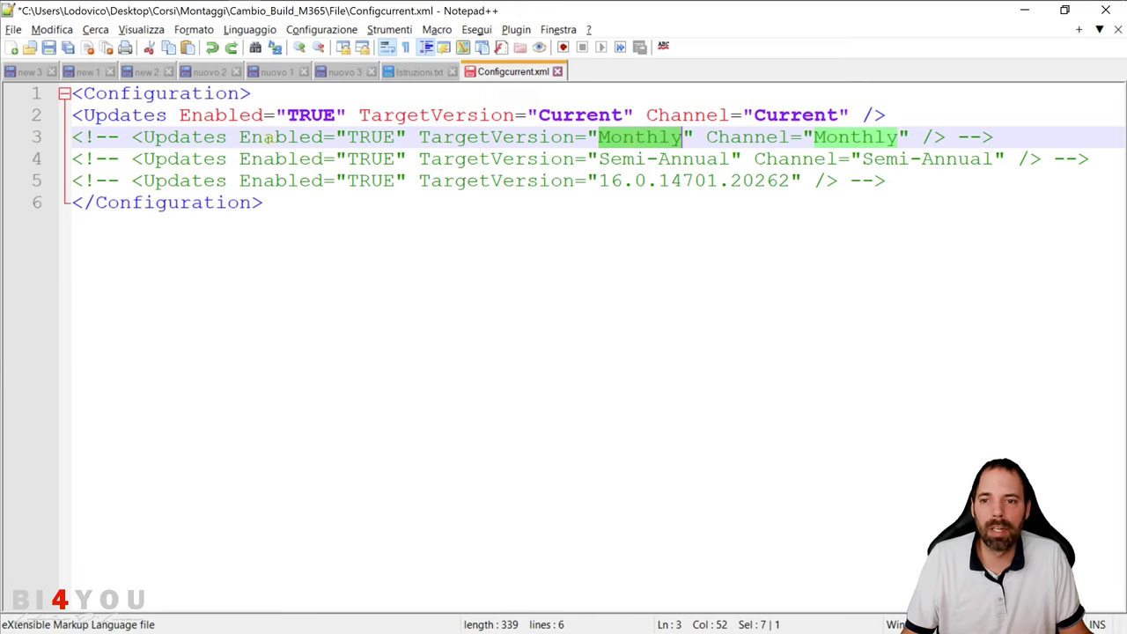
double_click(852, 137)
click(728, 196)
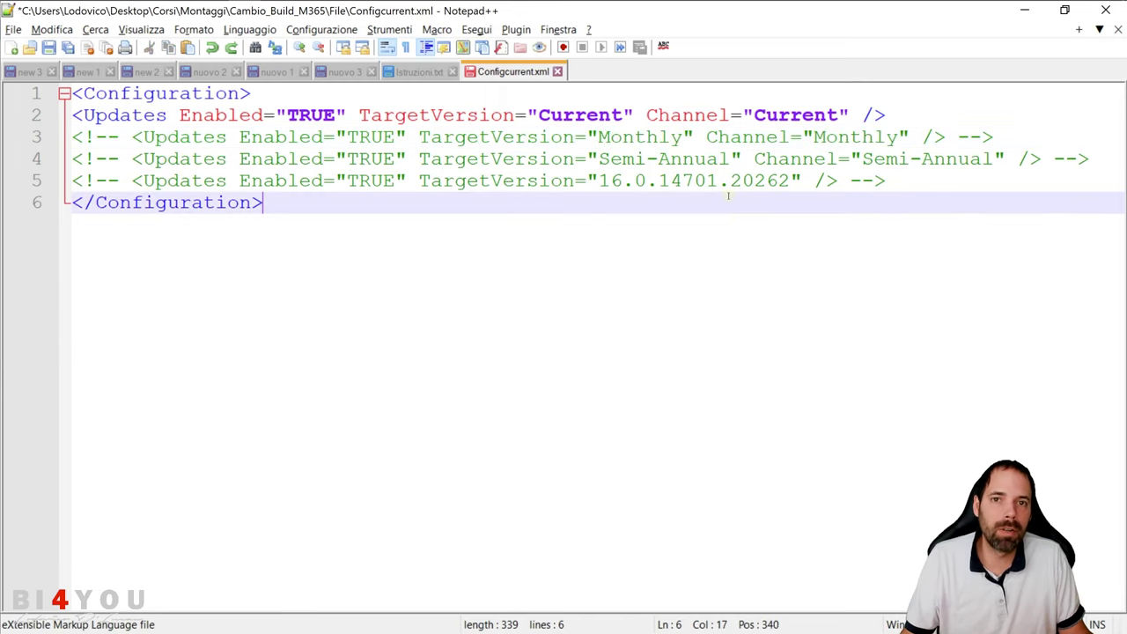
drag(613, 165, 712, 161)
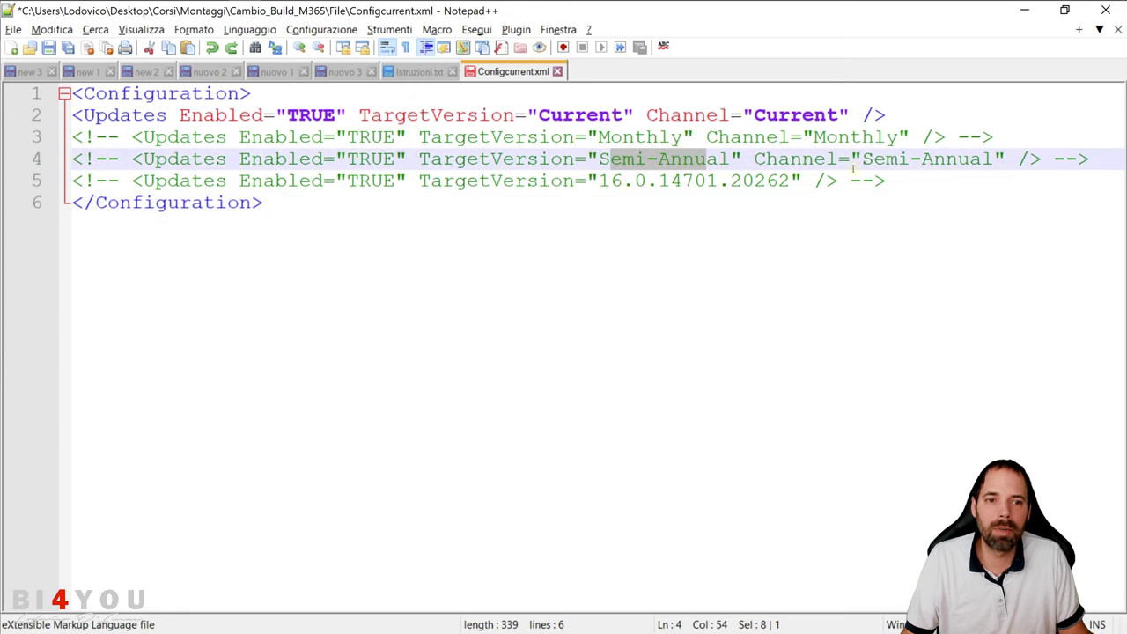
drag(874, 161, 993, 159)
click(962, 197)
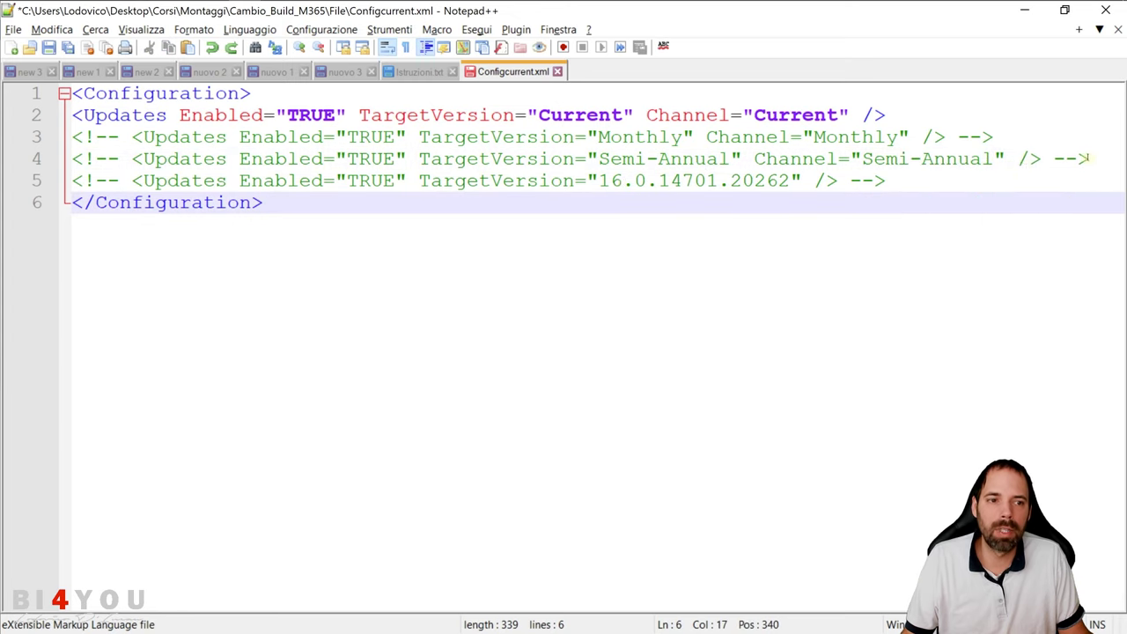
drag(1089, 157, 74, 115)
click(178, 159)
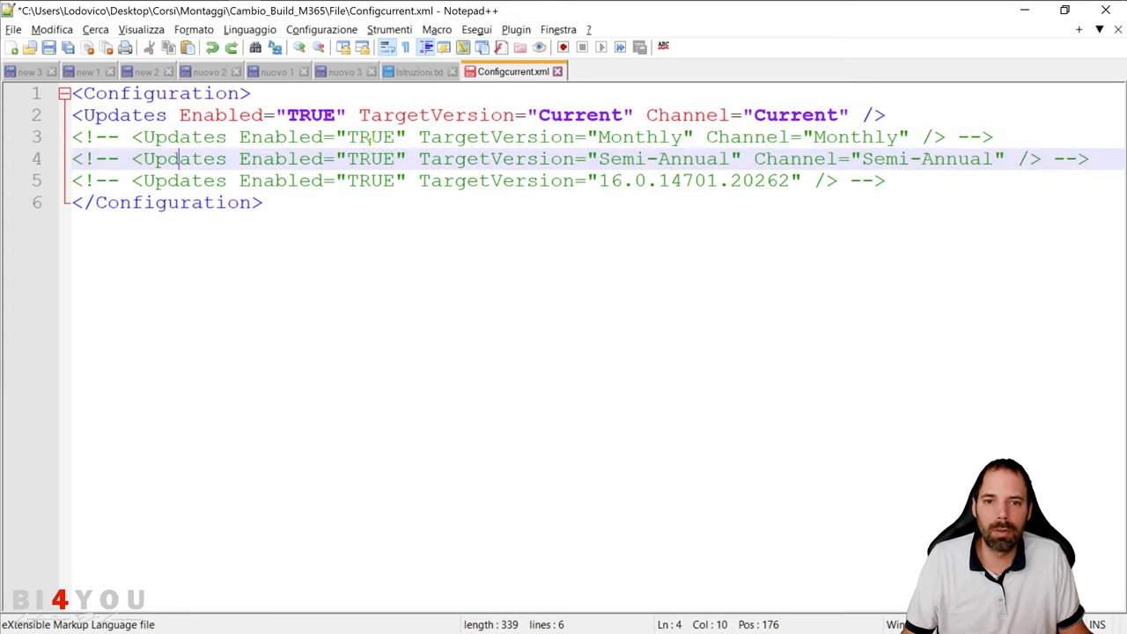
drag(927, 120, 66, 115)
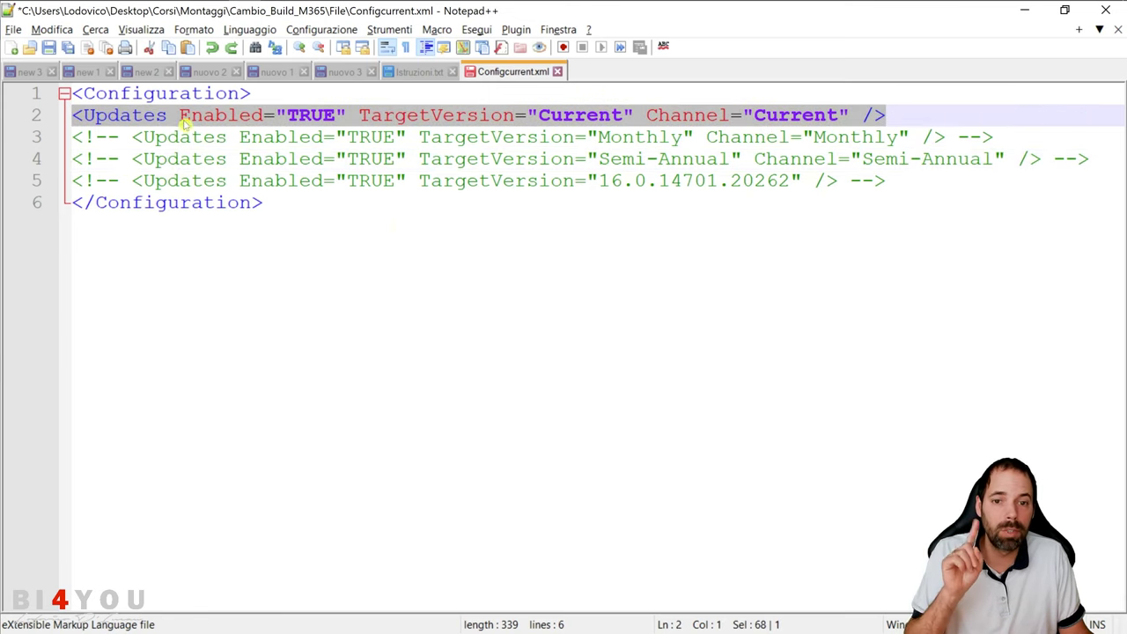
click(396, 225)
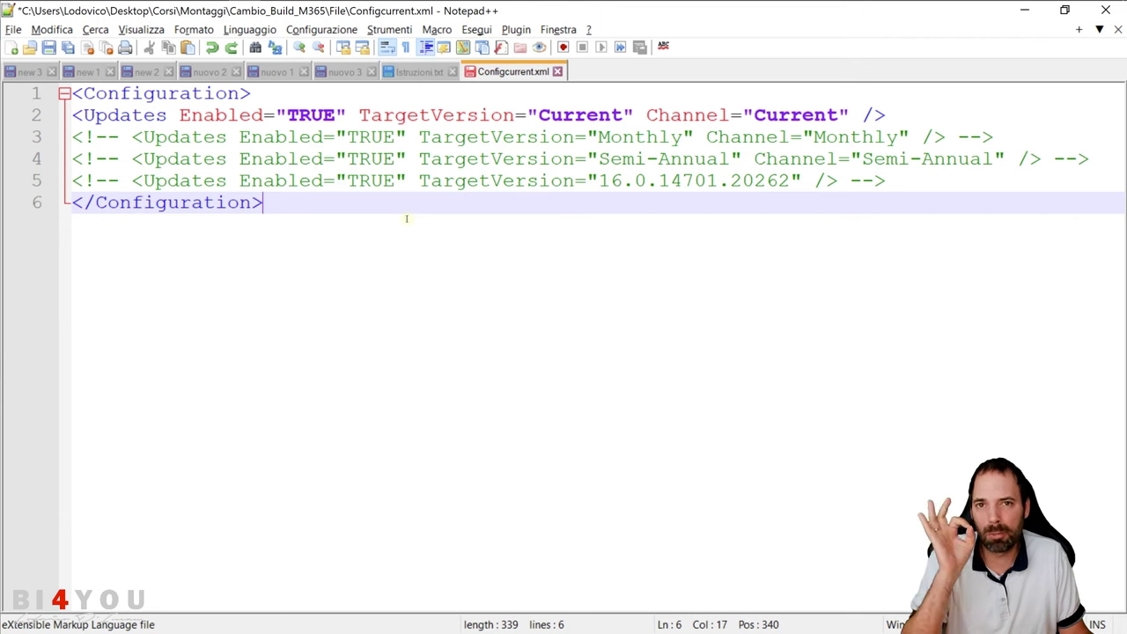
key(alt+Tab)
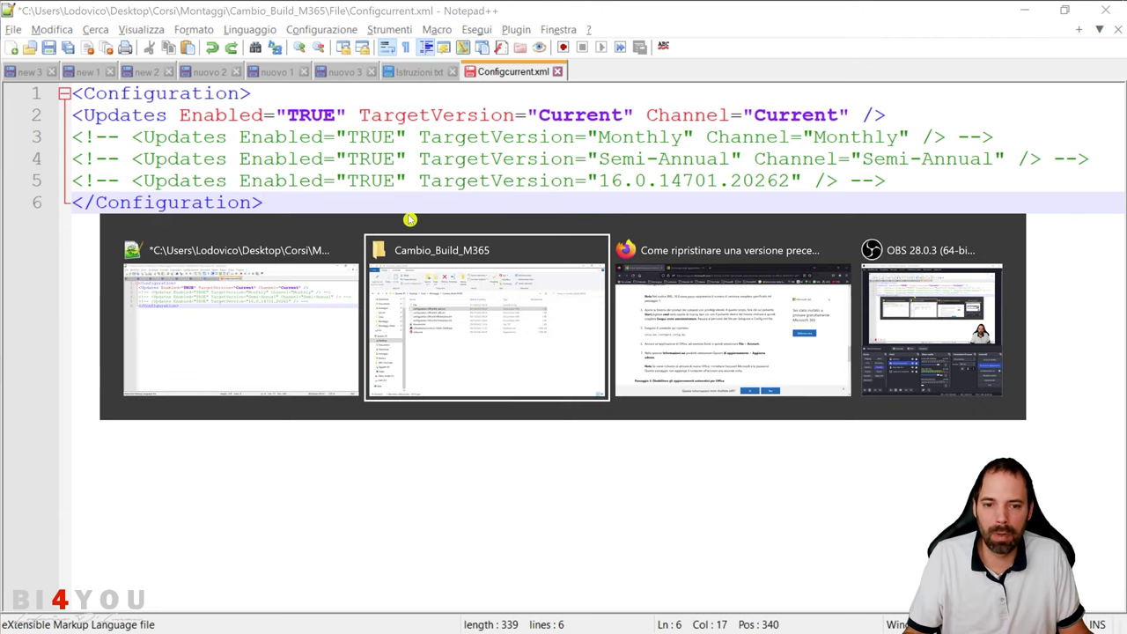
key(ctrl+Tab)
scroll(405, 177, down, 3)
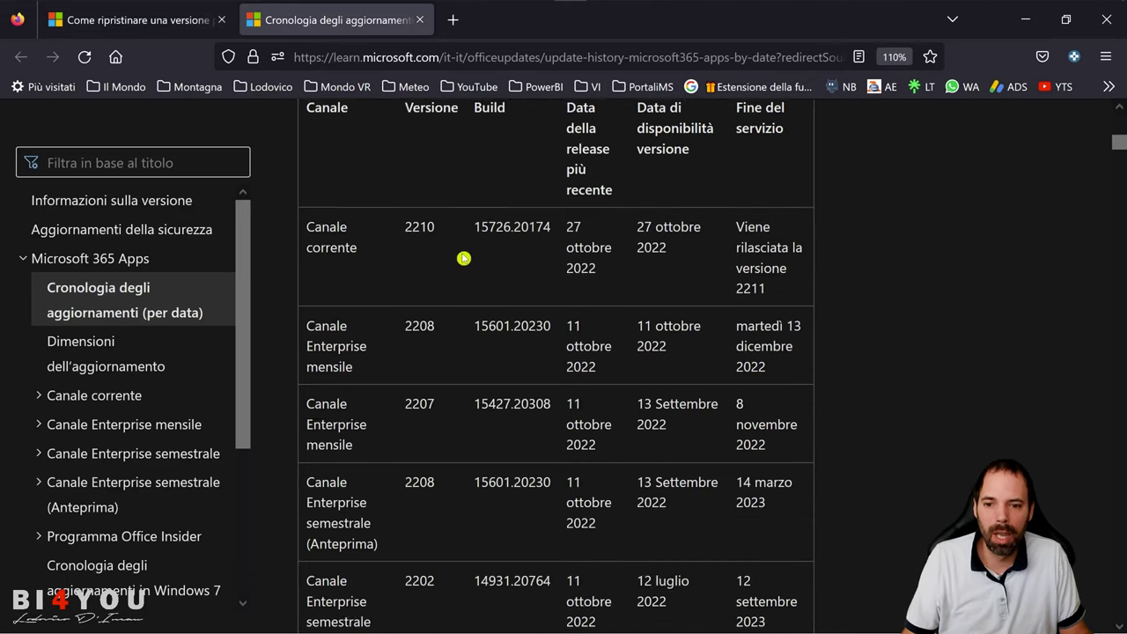
drag(473, 147, 552, 148)
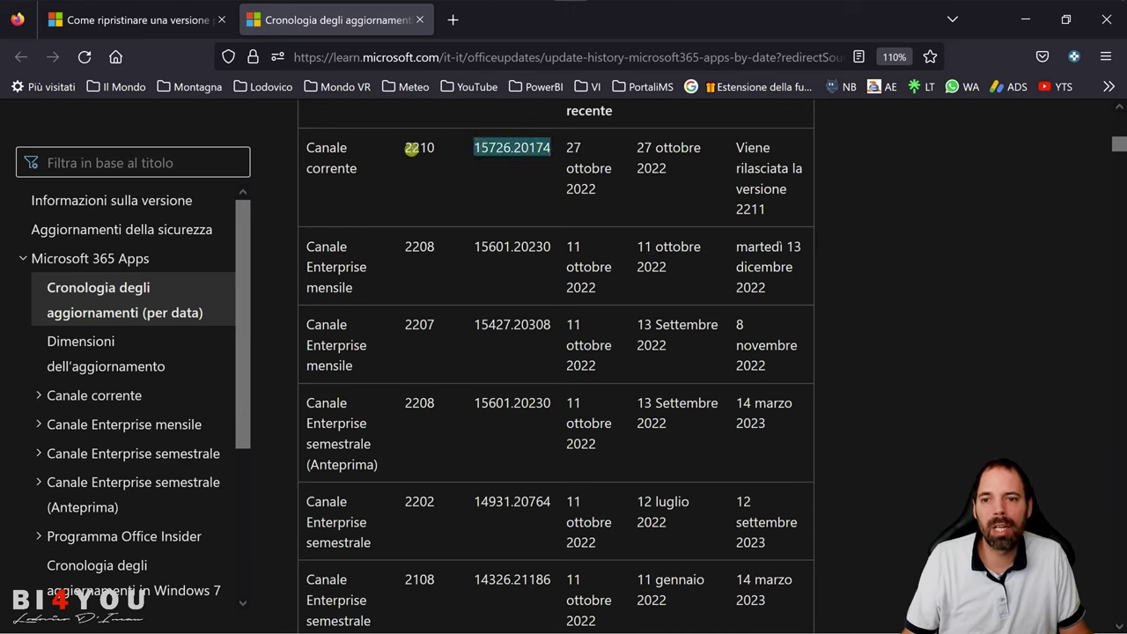
drag(402, 147, 440, 154)
drag(403, 326, 440, 328)
drag(414, 248, 452, 274)
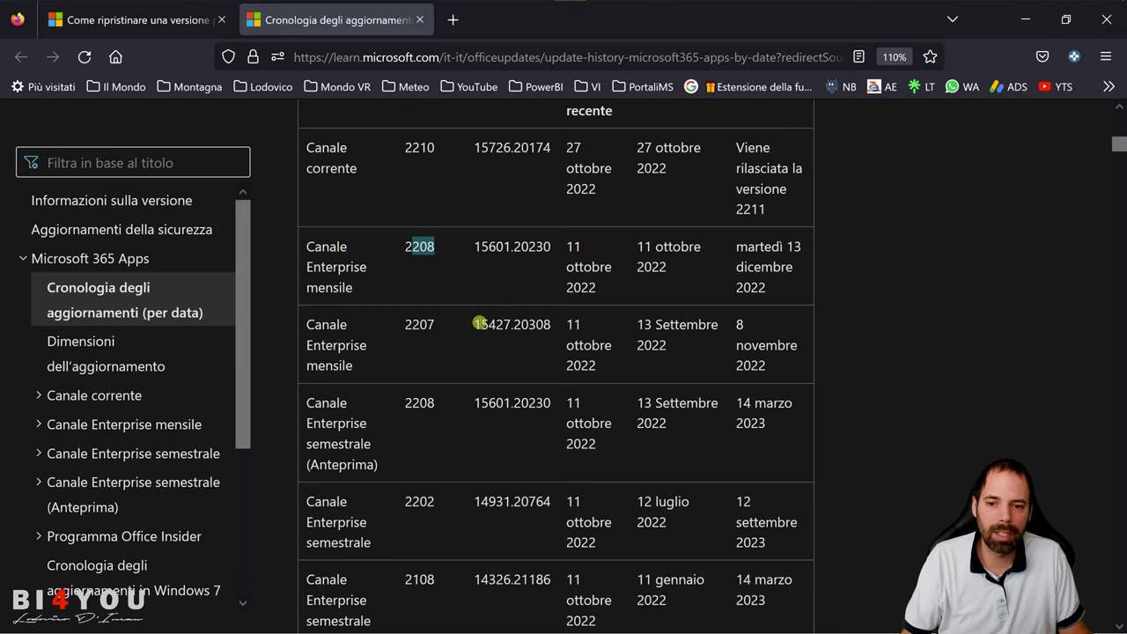
mouse_move(476, 324)
mouse_down()
mouse_move(549, 324)
mouse_move(475, 328)
mouse_up()
click(549, 330)
key(alt+Tab)
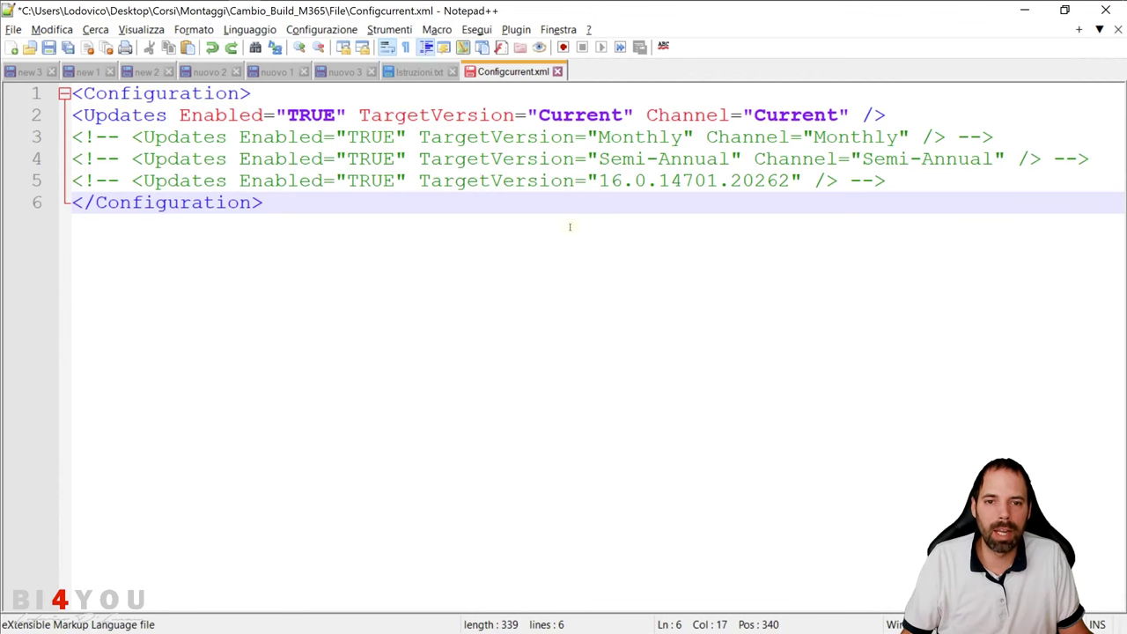
drag(659, 180, 790, 181)
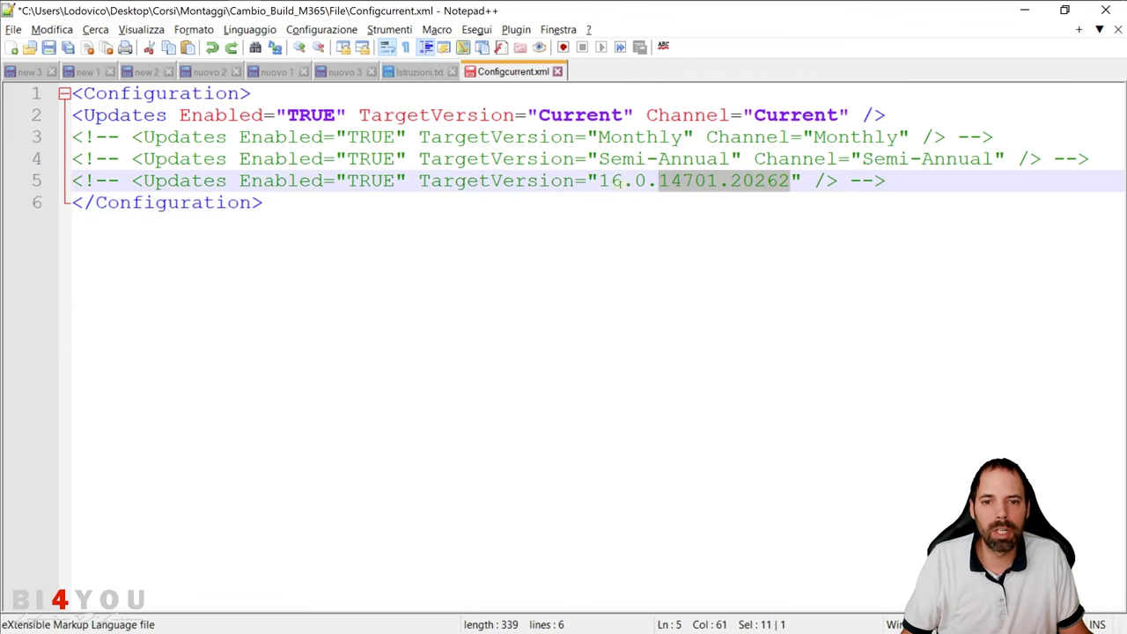
click(600, 181)
drag(600, 181, 653, 181)
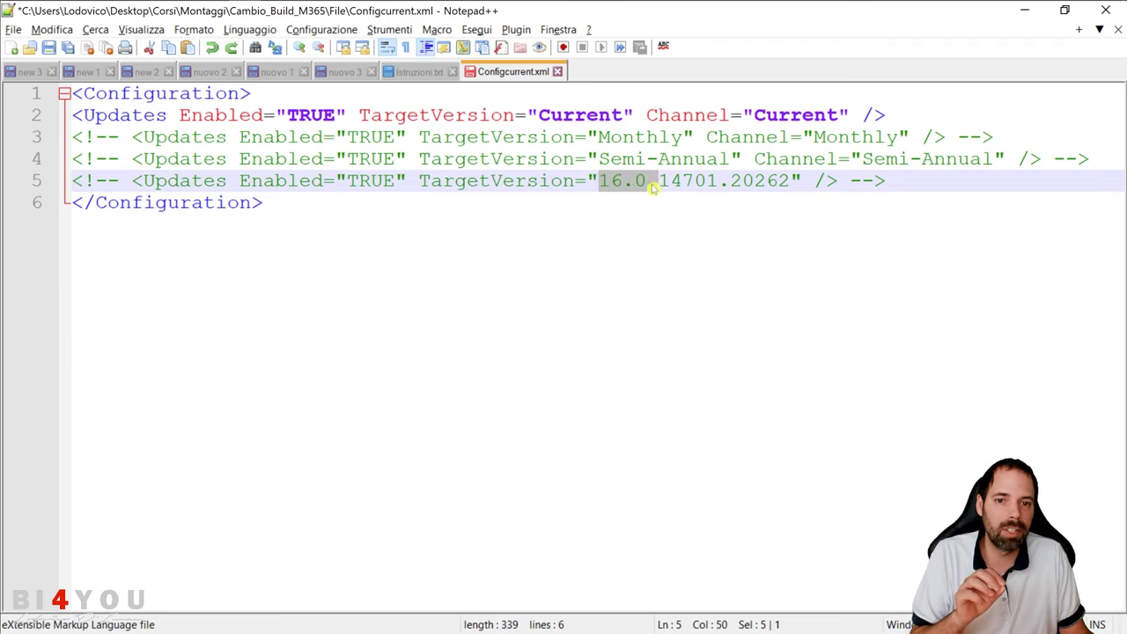
click(617, 180)
drag(600, 180, 790, 180)
click(659, 180)
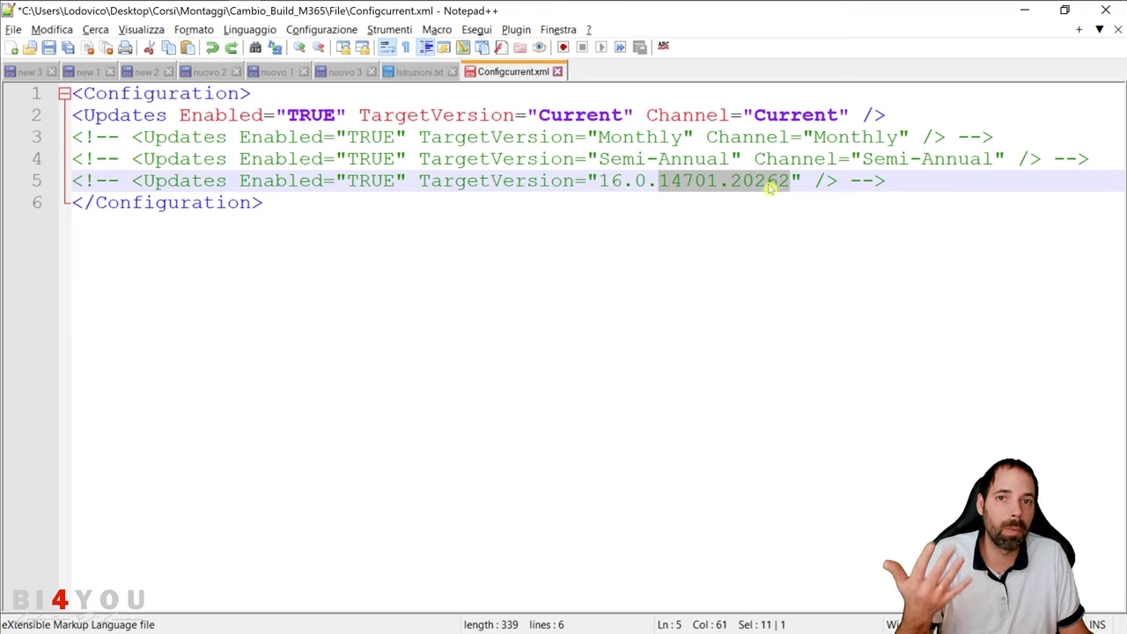
click(635, 180)
drag(656, 181, 599, 180)
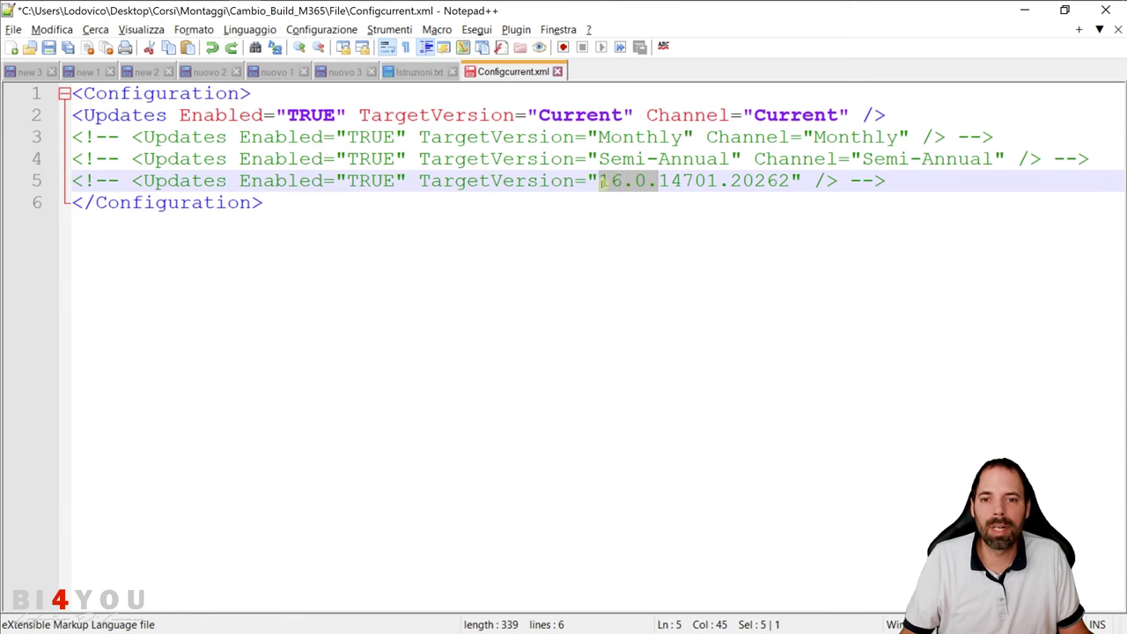
click(541, 142)
key(alt+Tab)
key(alt+Tab)
key(alt+Tab)
key(alt+Tab)
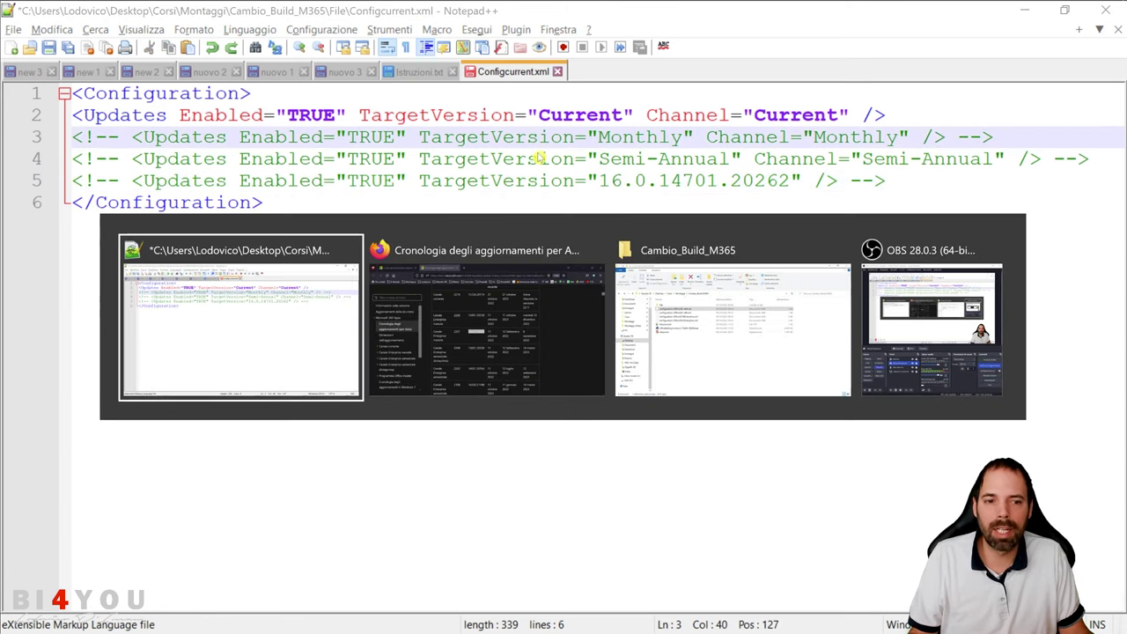
key(ctrl+End)
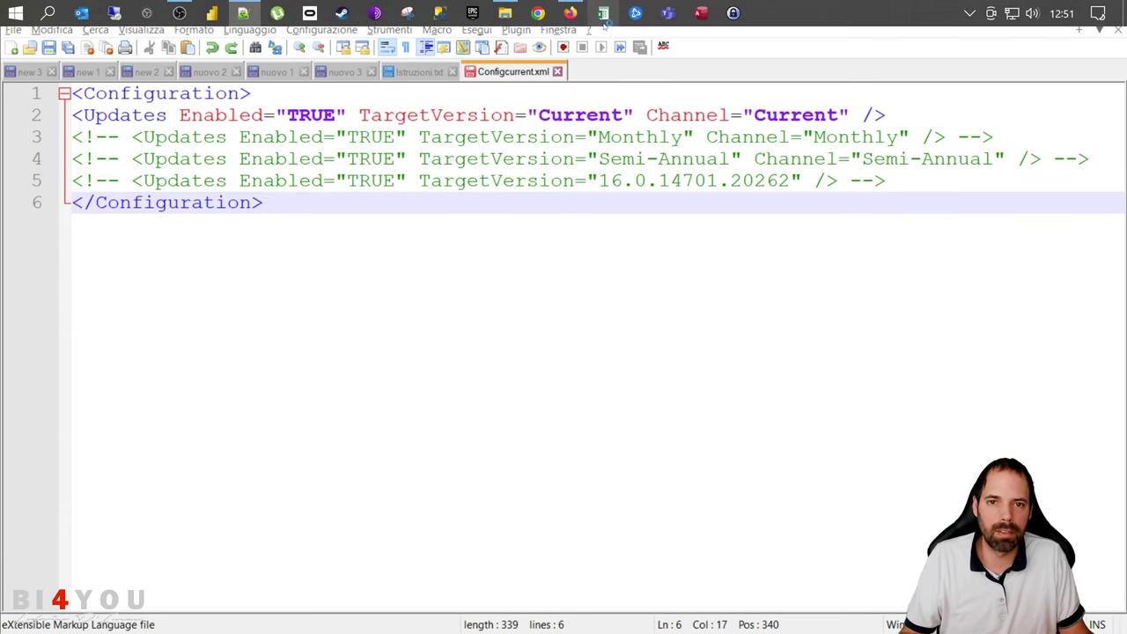
- Open Excel's Account page and About Excel details to confirm Version 2210, build 15726.20174, Canale corrente
click(604, 19)
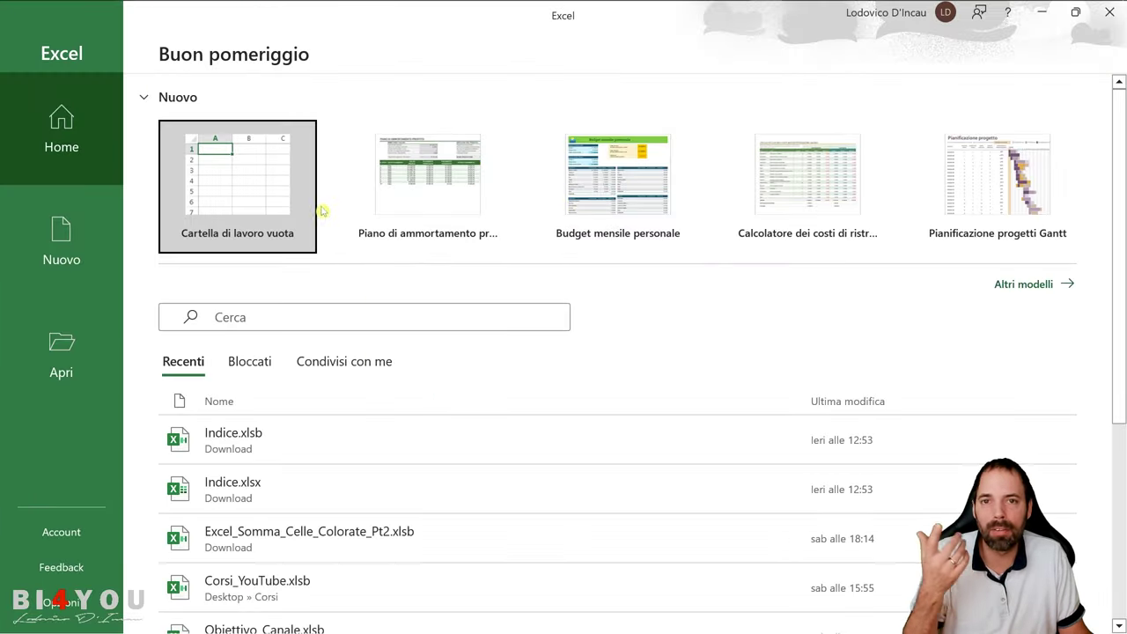
click(88, 544)
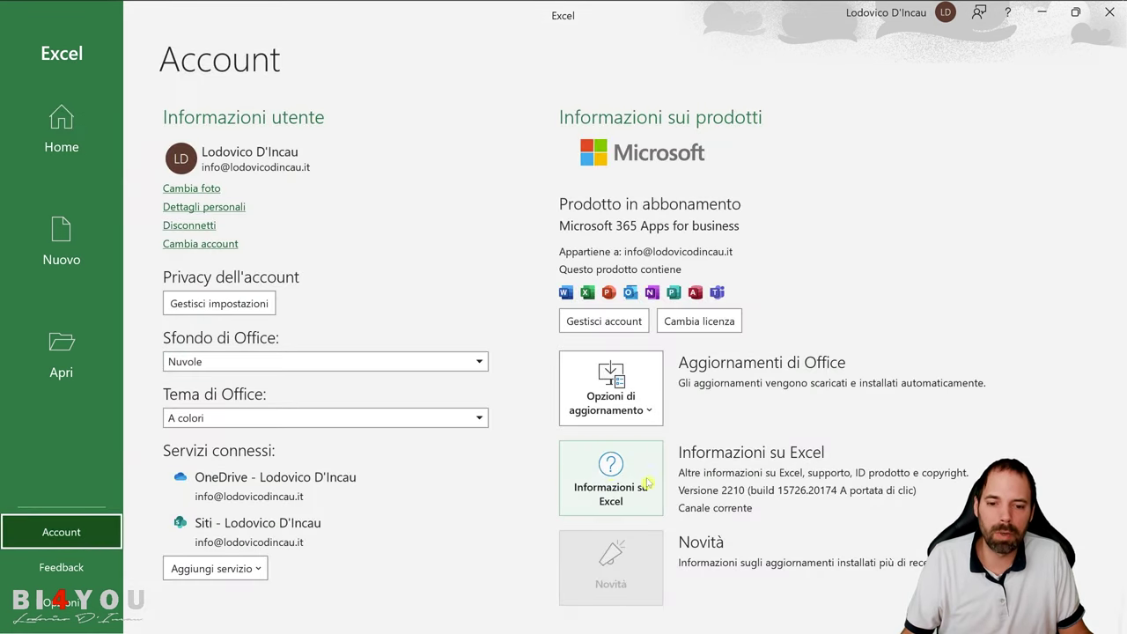
click(612, 471)
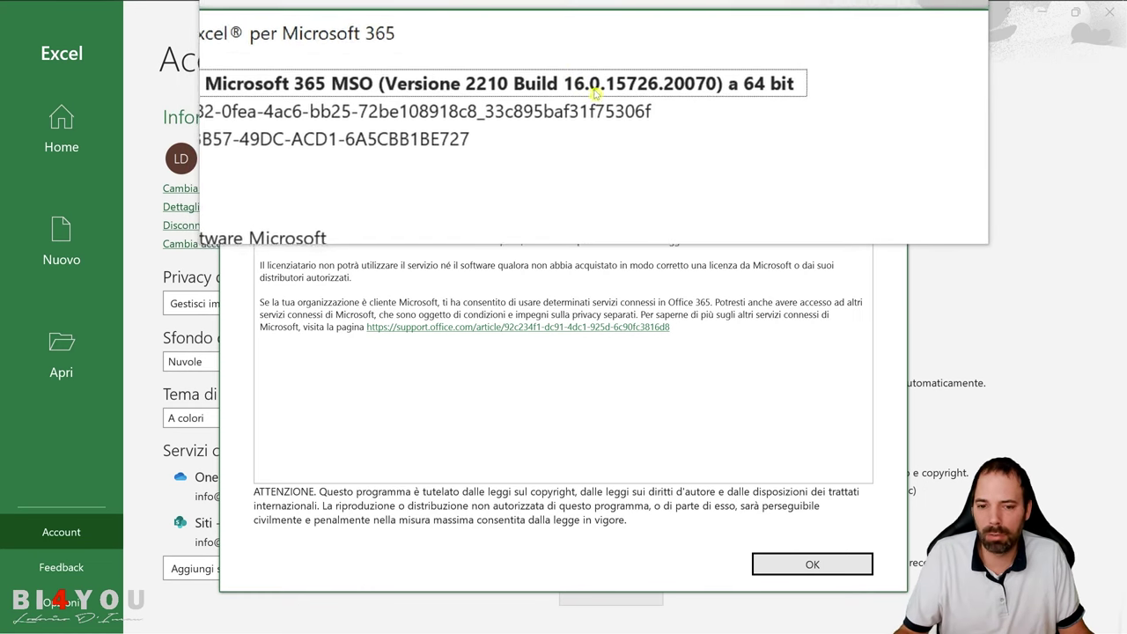
click(812, 563)
- Compare line 2's channel settings with commented line 5's 16.0.14701.20262, then return to File Explorer
key(alt+Tab)
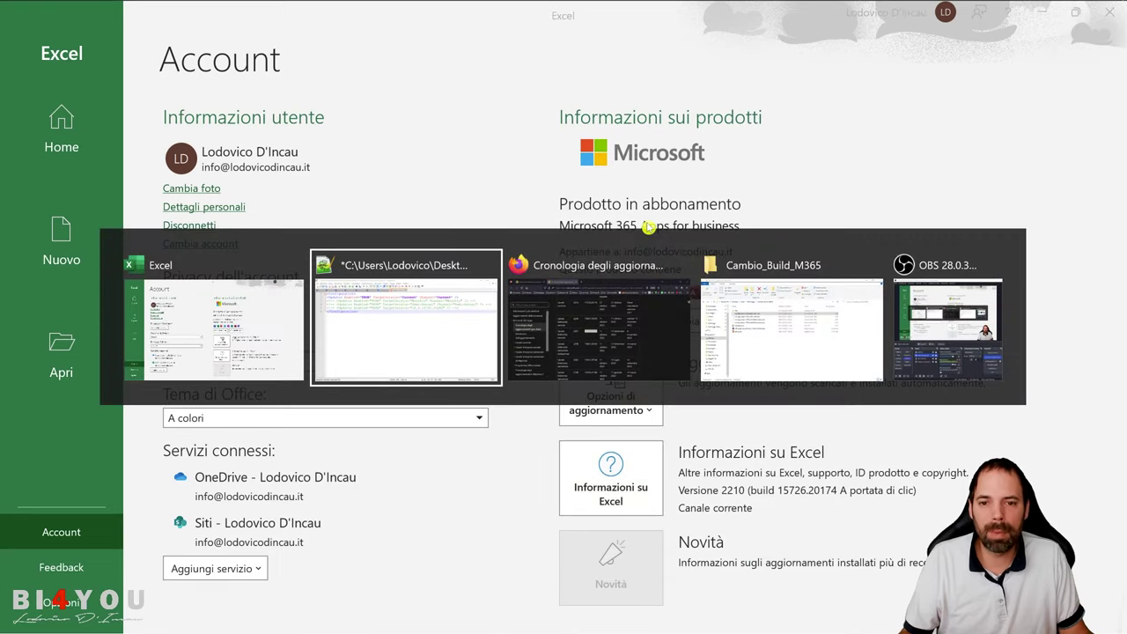
drag(599, 180, 790, 182)
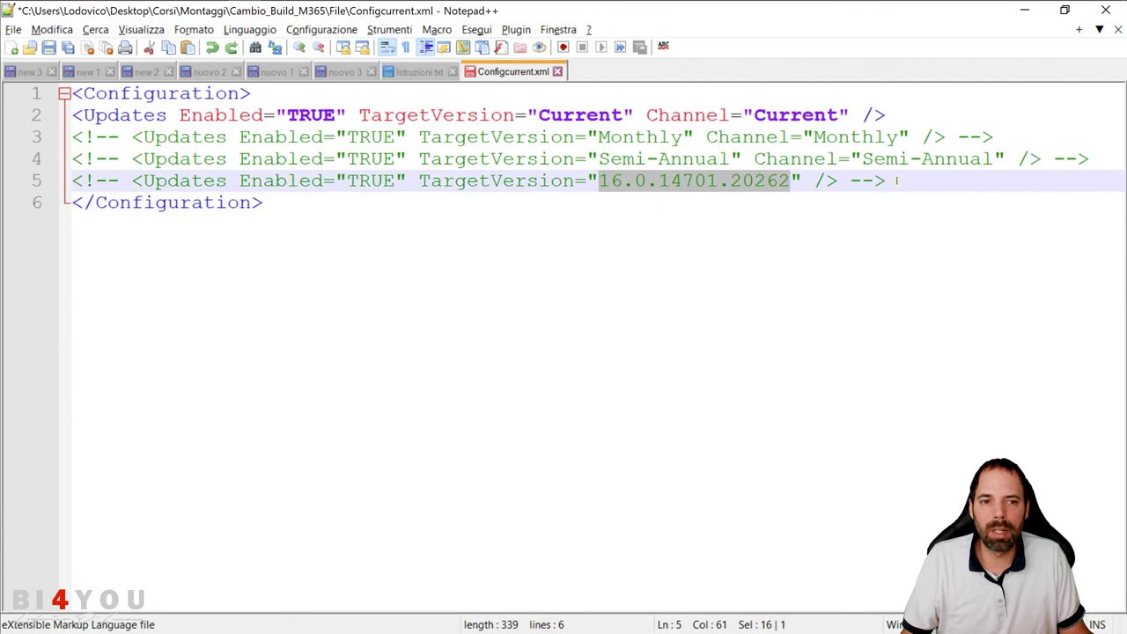
drag(894, 114, 564, 115)
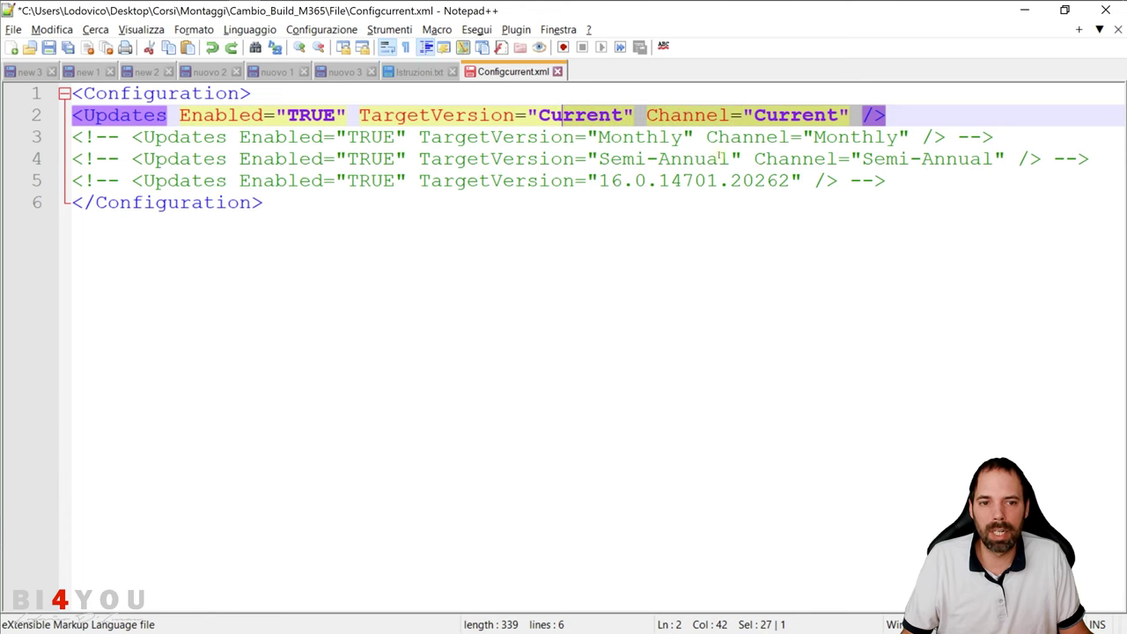
drag(887, 180, 76, 180)
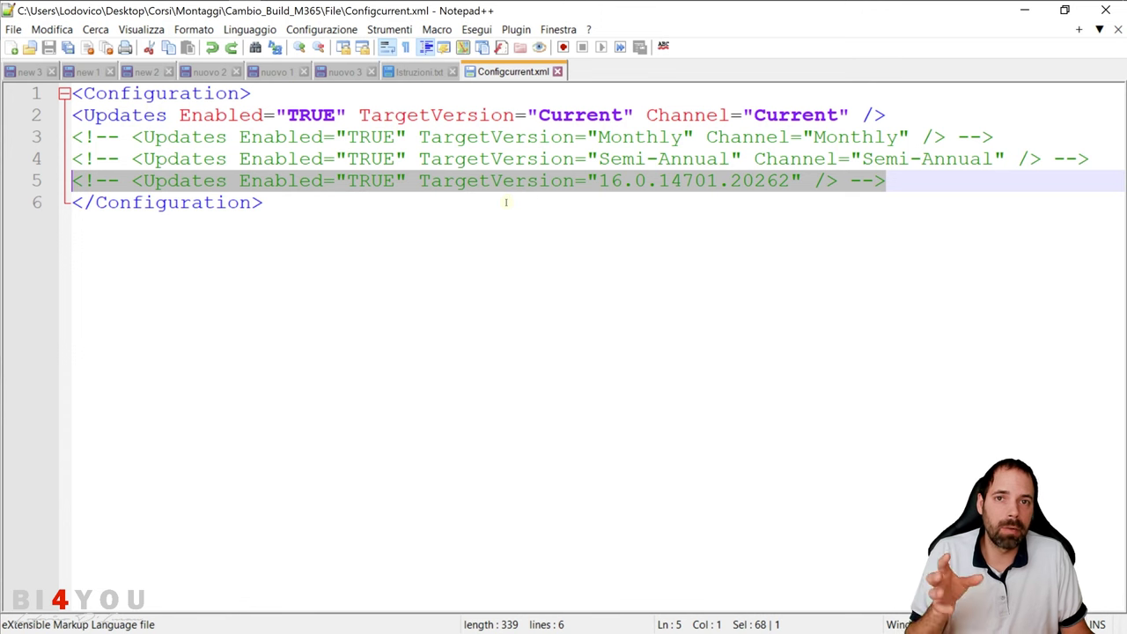
key(alt+Tab)
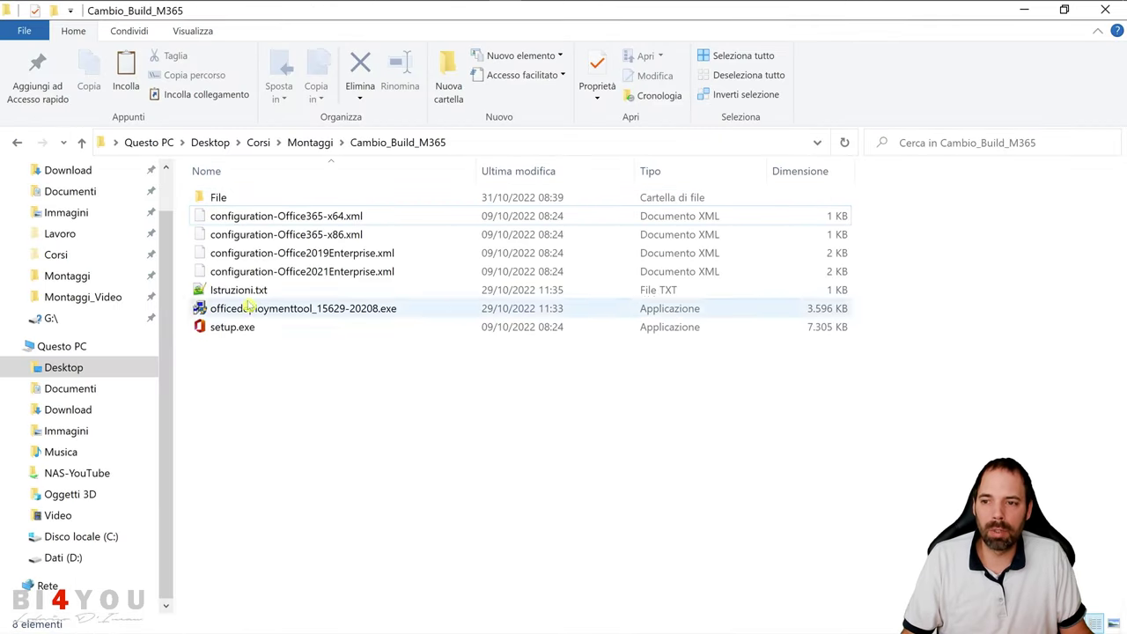
- Copy Configcurrent.xml from the File subfolder and paste it into Cambio_Build_M365 next to setup.exe
double_click(222, 198)
click(275, 233)
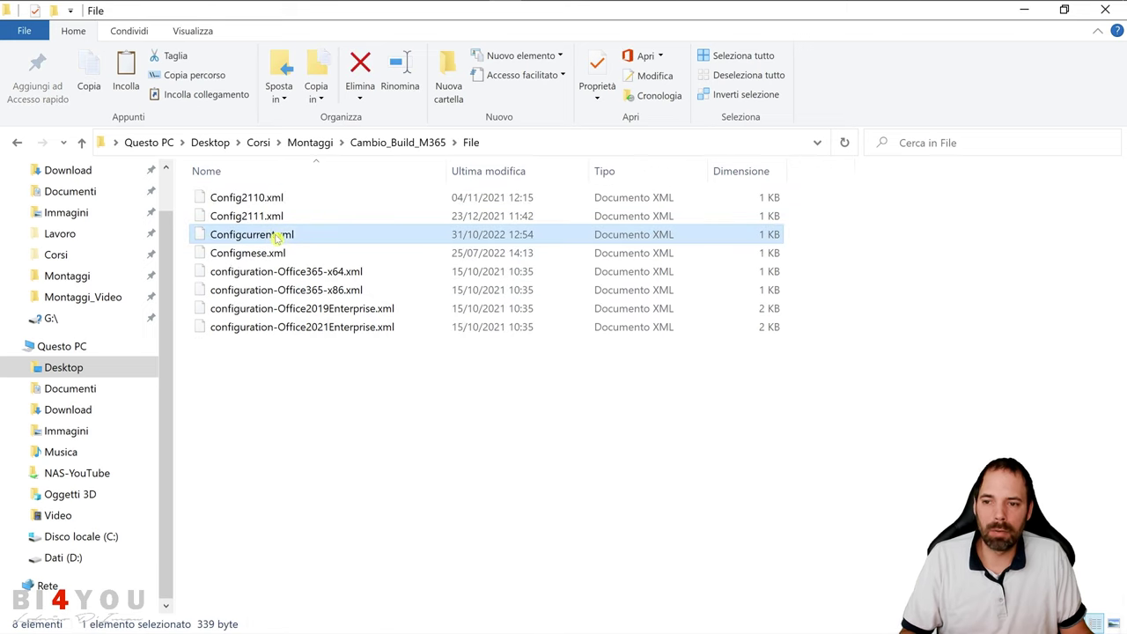
key(ctrl+c)
key(alt+Up)
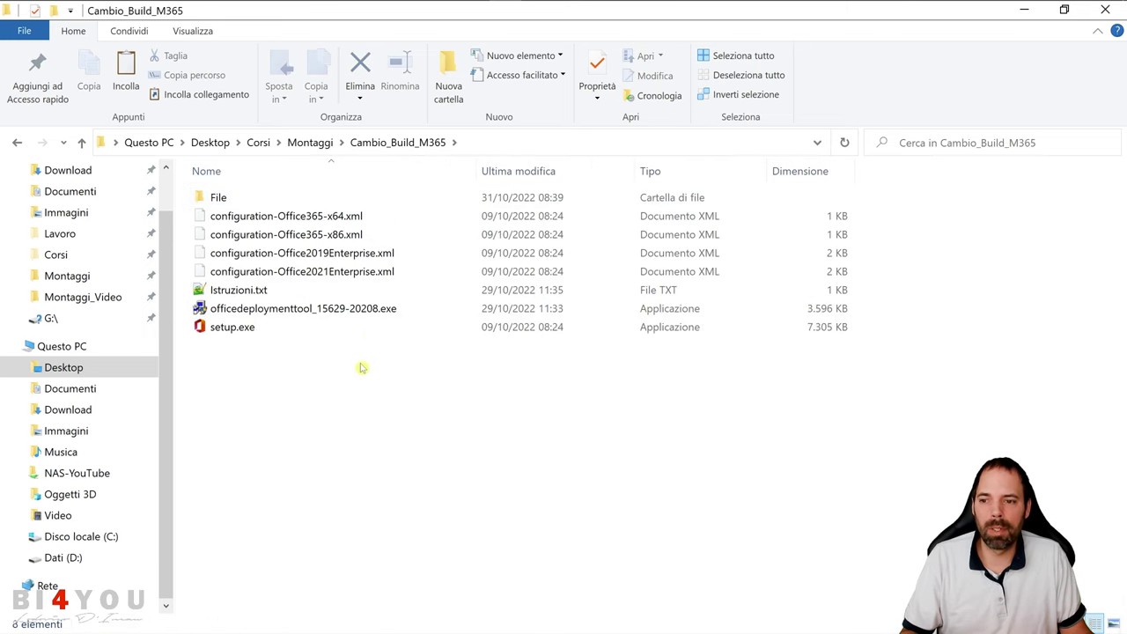
key(ctrl+v)
click(236, 348)
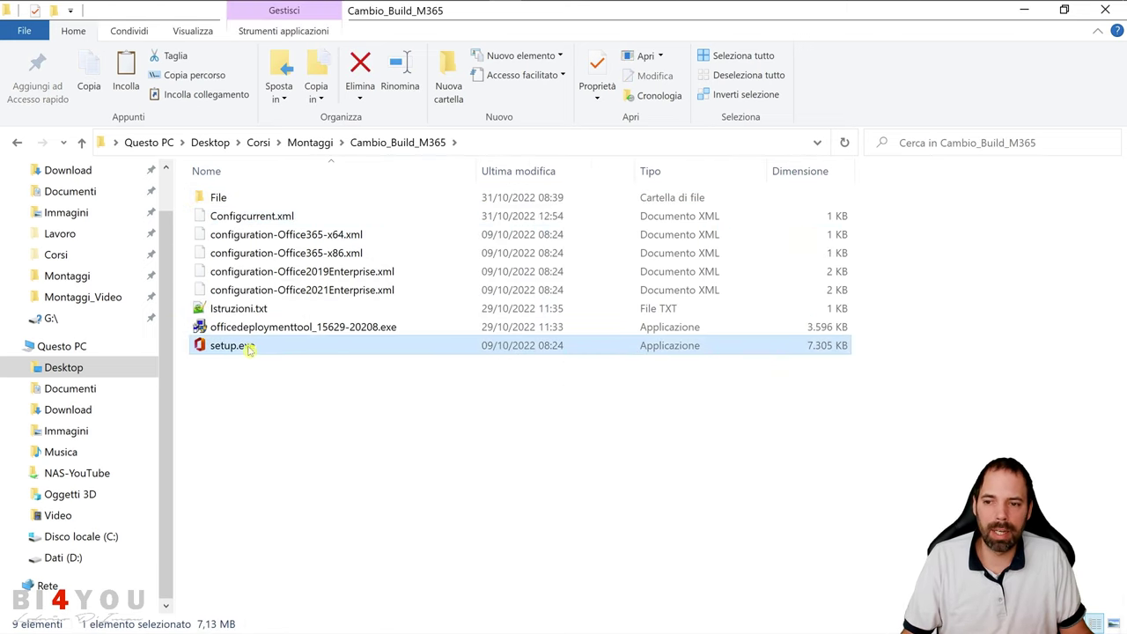
click(253, 220)
click(314, 392)
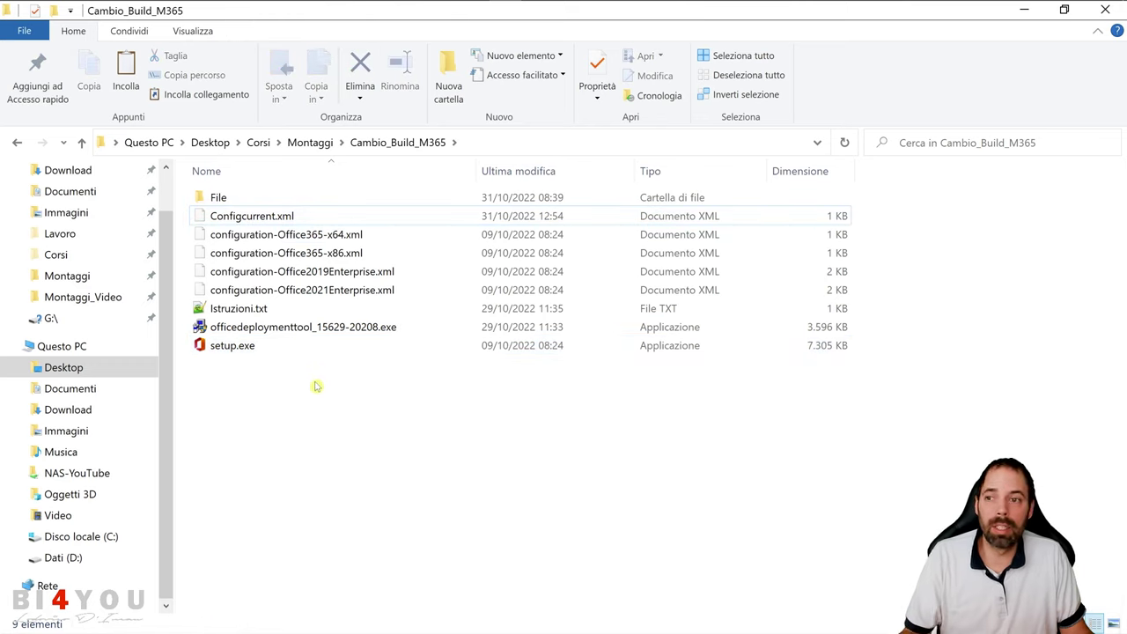
- Launch Command Prompt via Windows search for cmd and place it beside the files
mouse_move(127, 5)
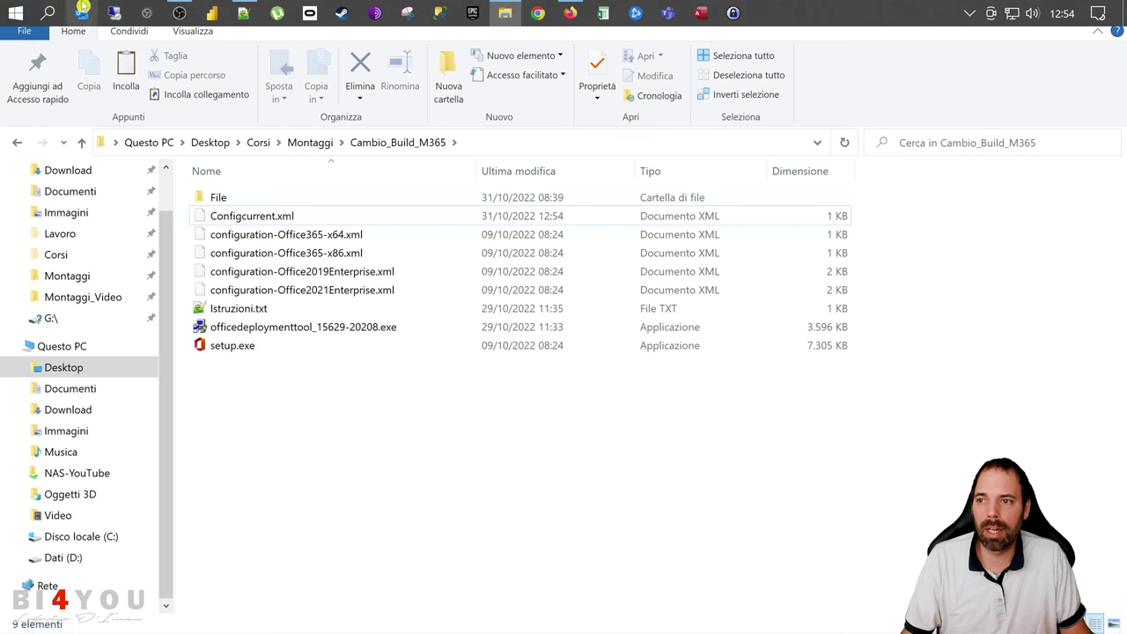
click(51, 13)
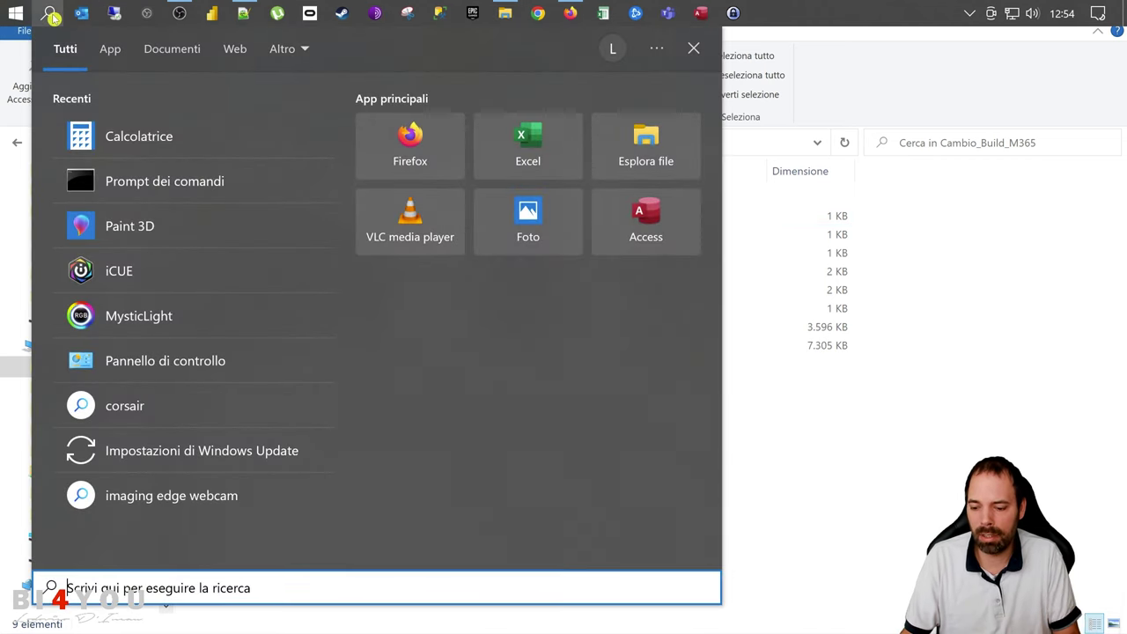
text(cmd)
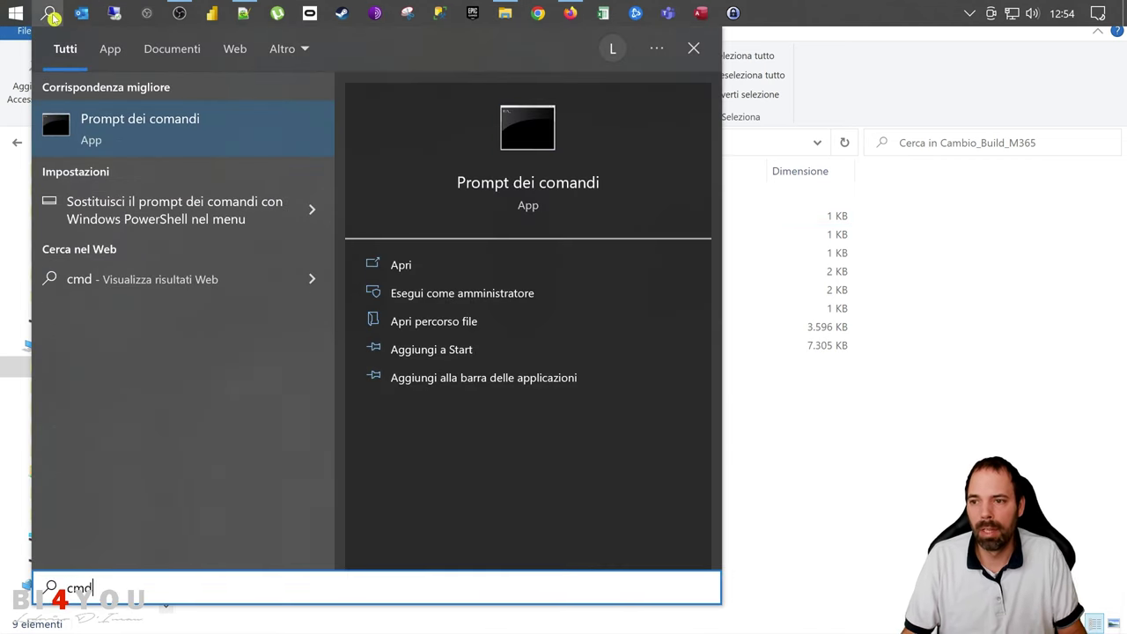
click(134, 134)
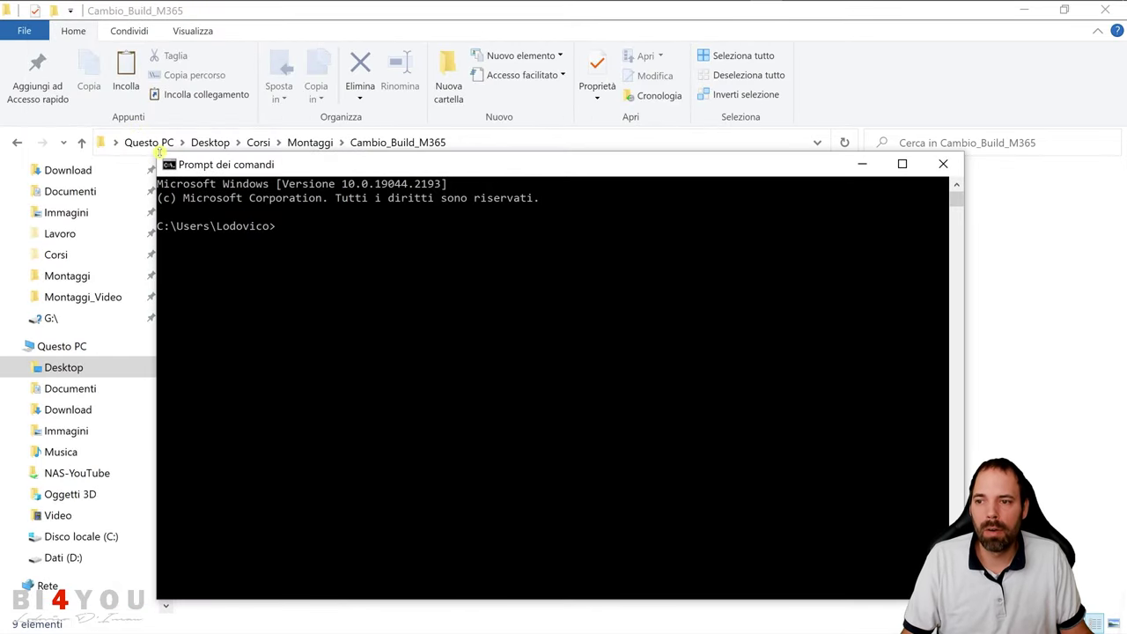
drag(155, 152, 547, 255)
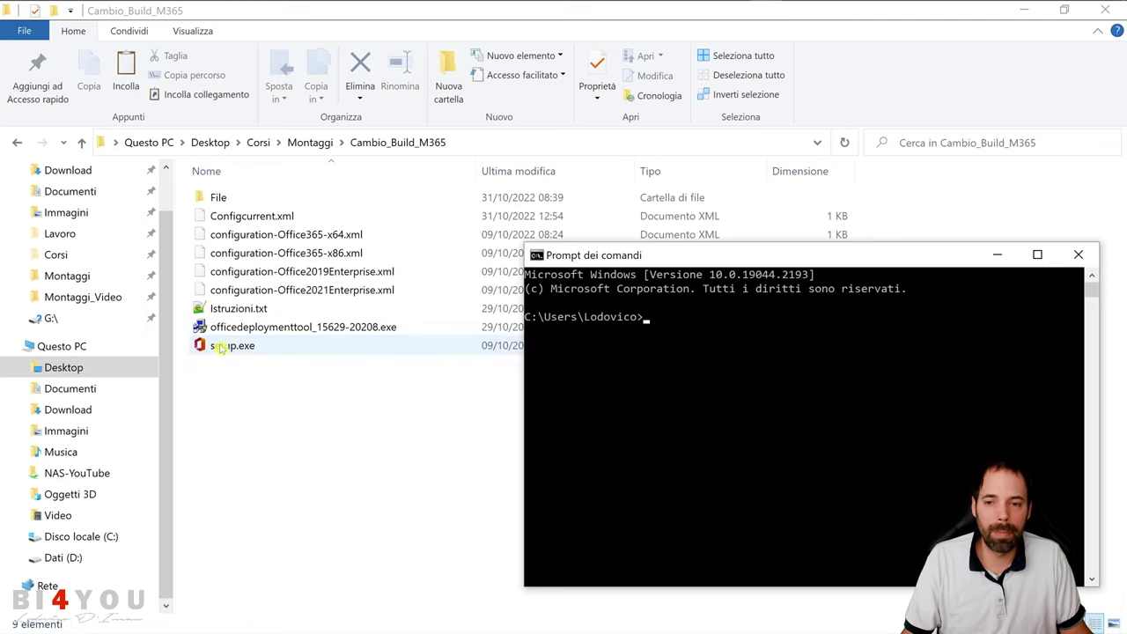
- Change directory to the Cambio_Build_M365 folder using the path copied from Explorer's address bar
click(653, 319)
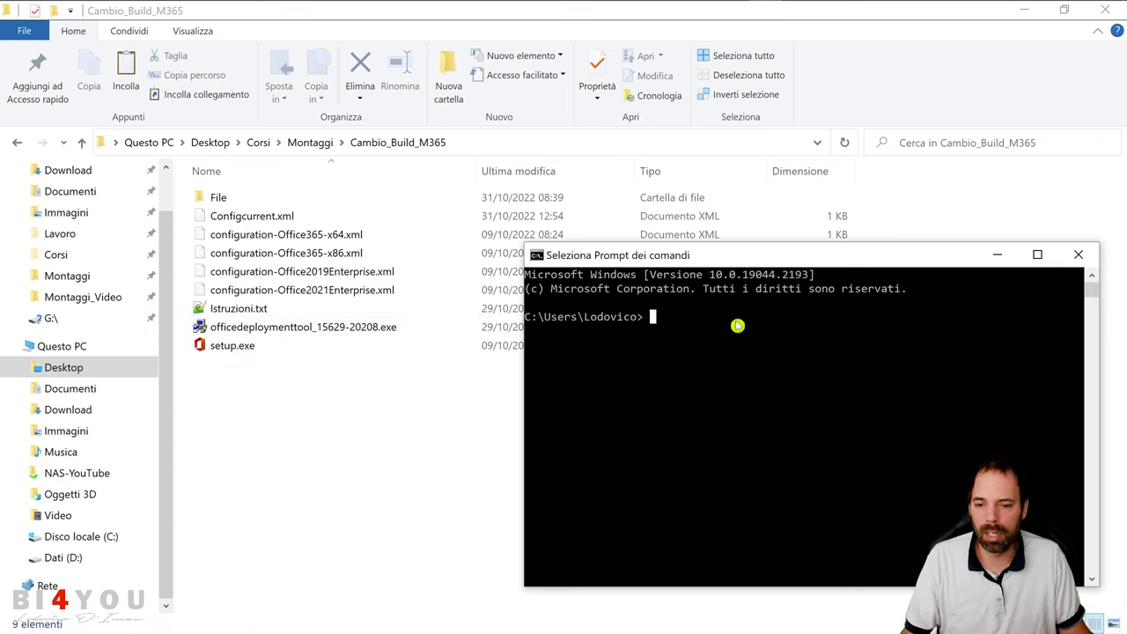
text(cd\)
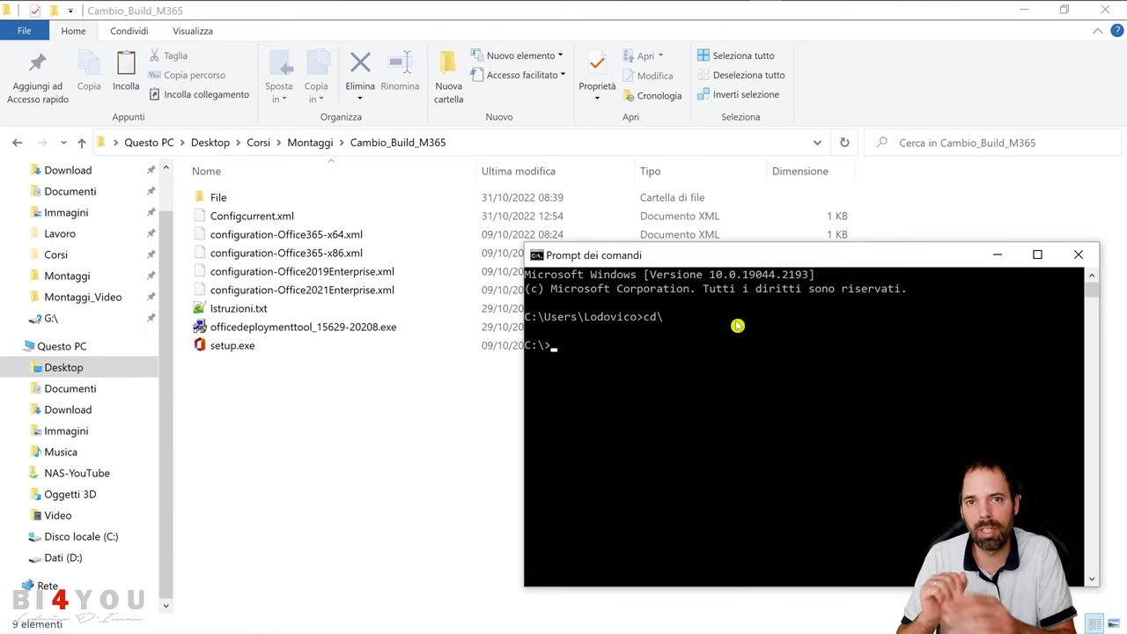
click(482, 145)
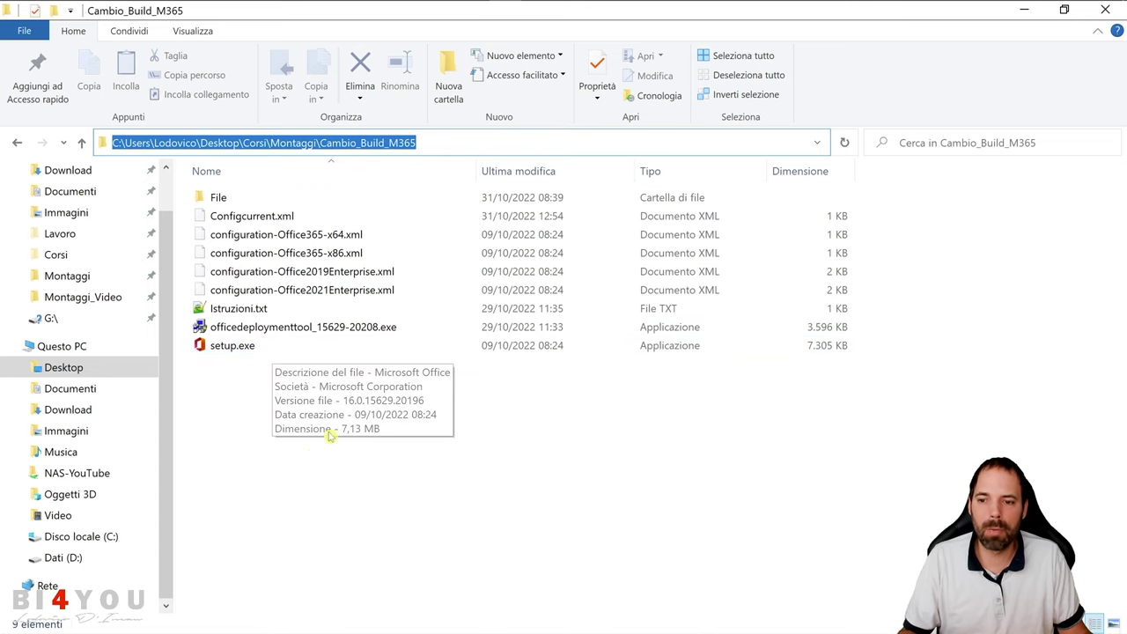
click(328, 438)
key(alt+Tab)
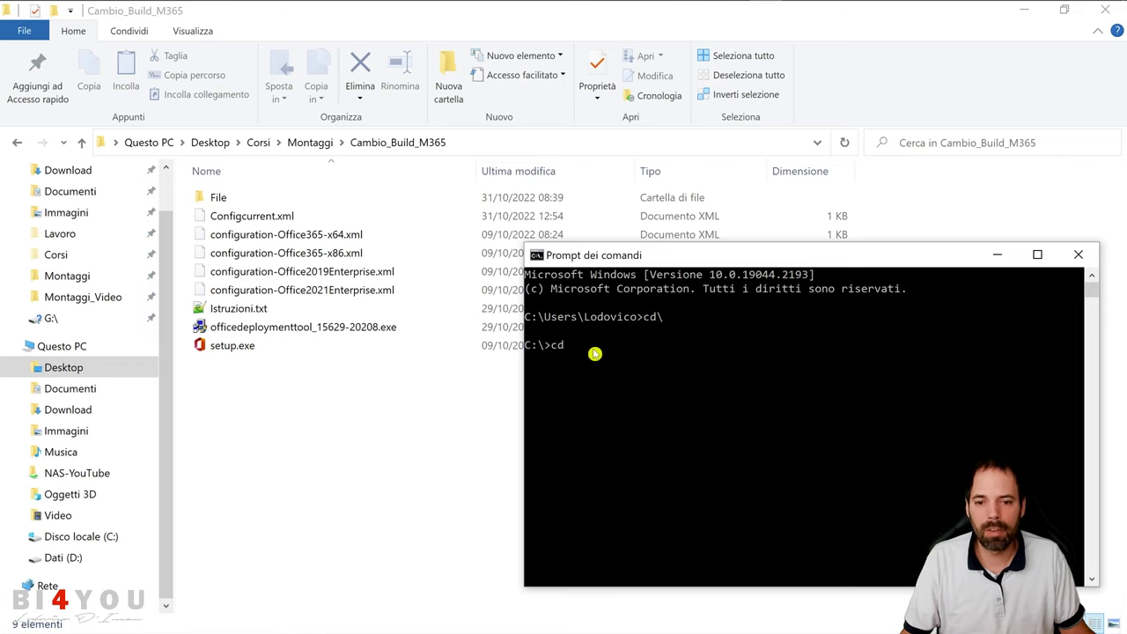
key(ctrl+v)
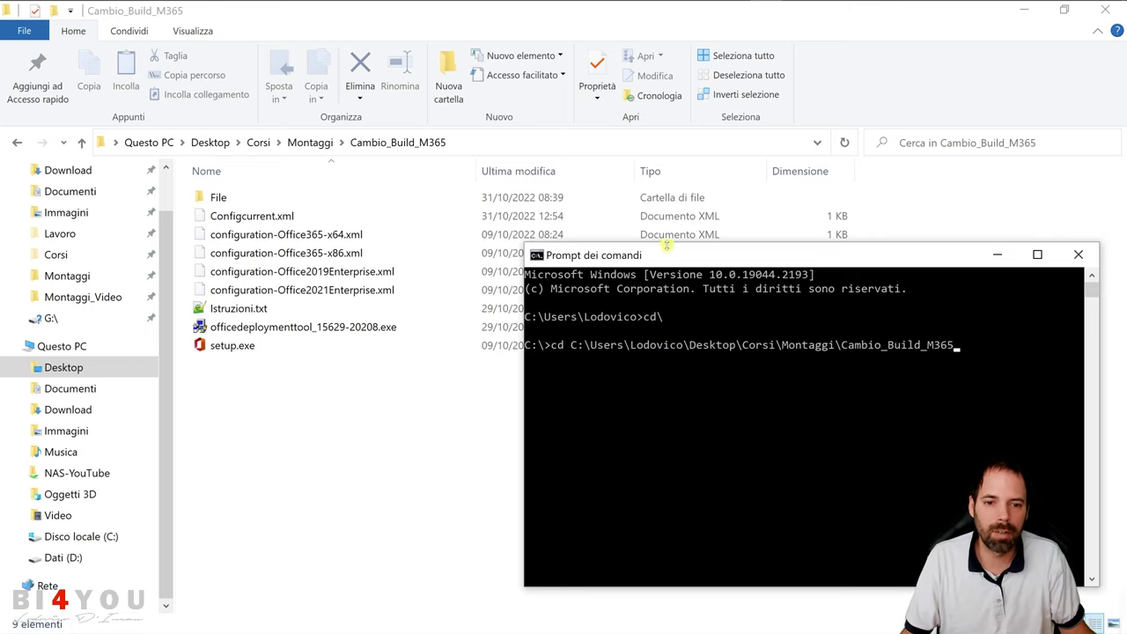
drag(658, 257, 571, 212)
key(Return)
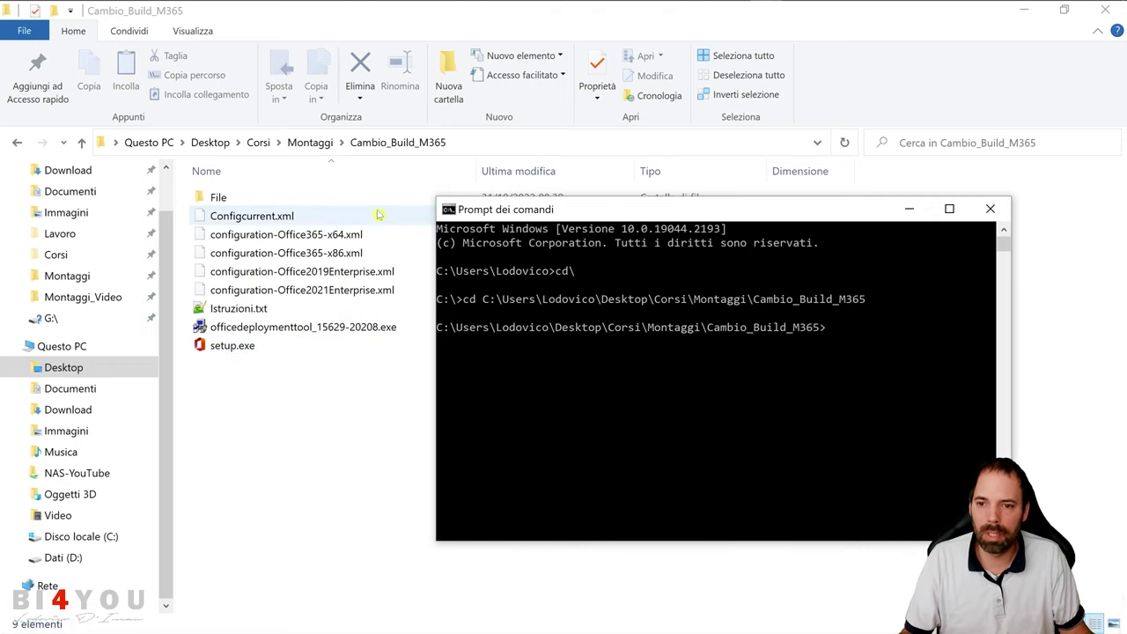
key(alt+Tab)
key(alt+Tab)
key(alt+Tab)
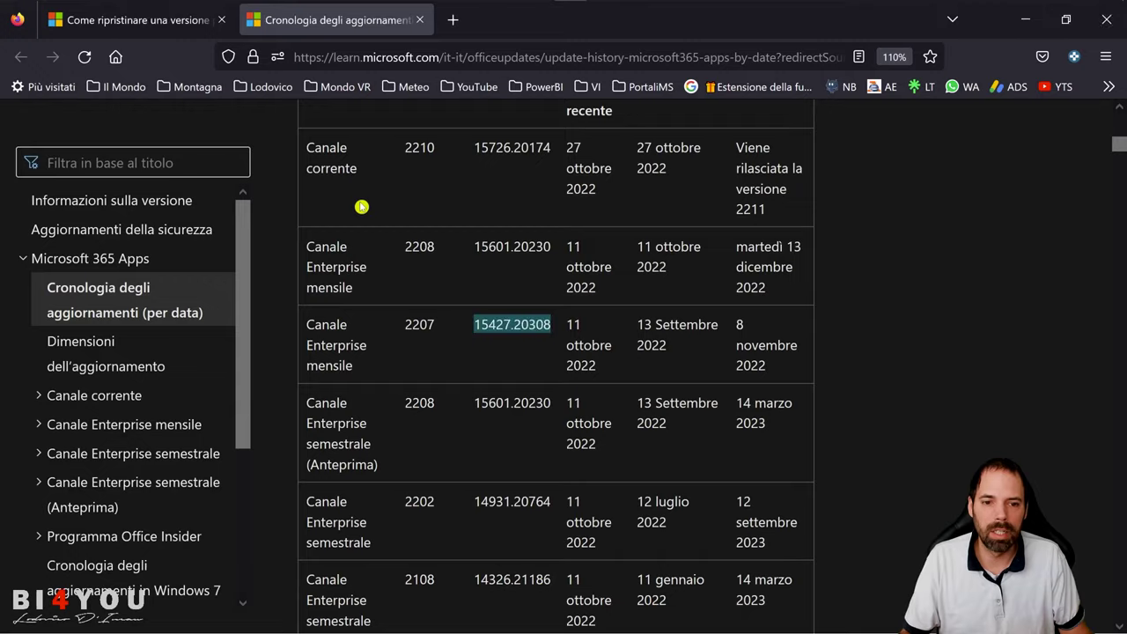
- Copy 'setup.exe /configure config.xml' from the Firefox article, paste it at the prompt, and widen the window
click(172, 20)
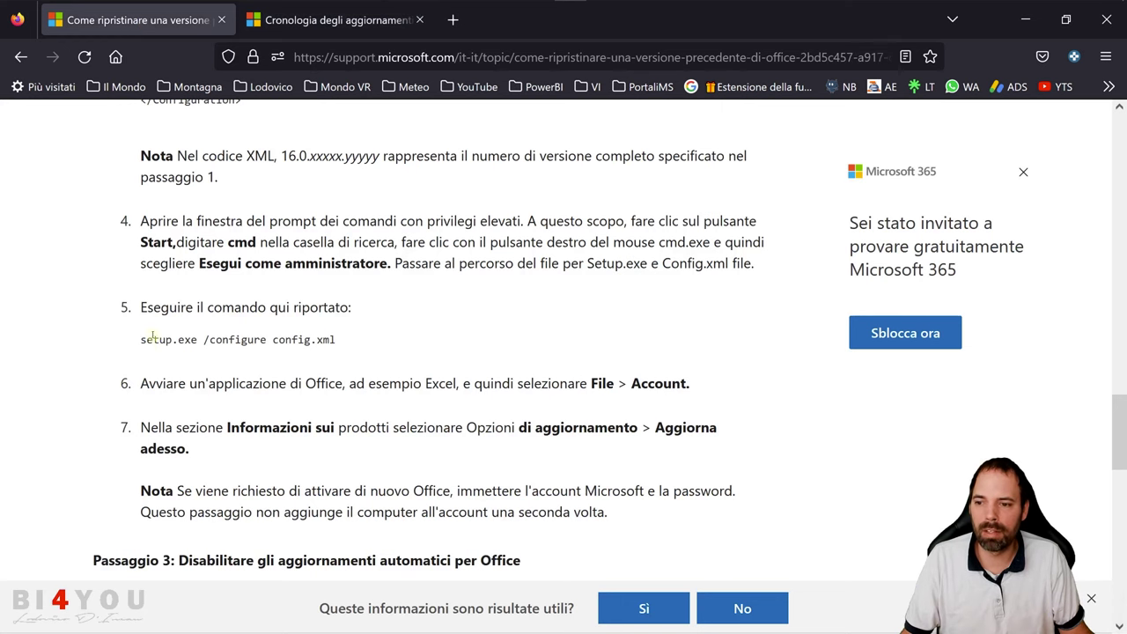
drag(352, 343, 139, 342)
key(ctrl+c)
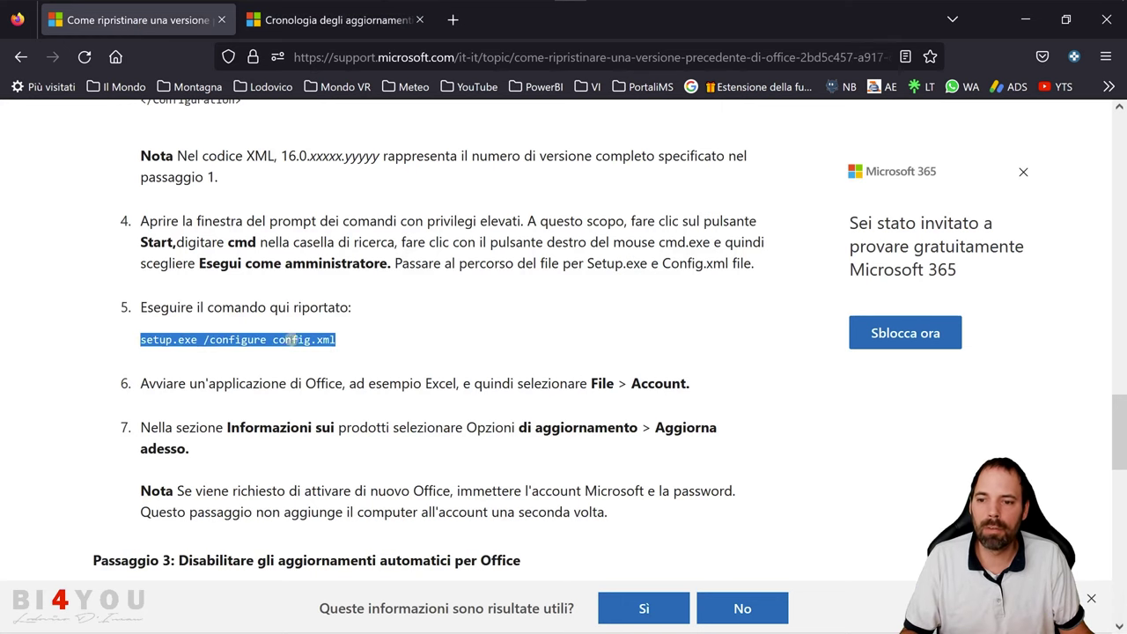
click(359, 336)
key(alt+Tab)
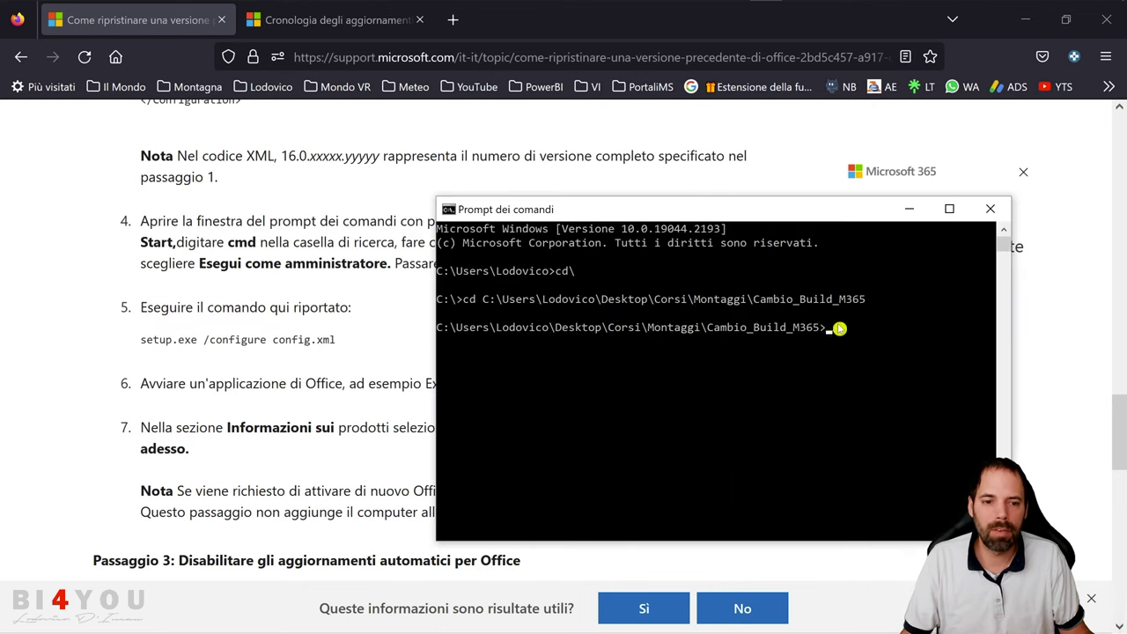
right_click(838, 328)
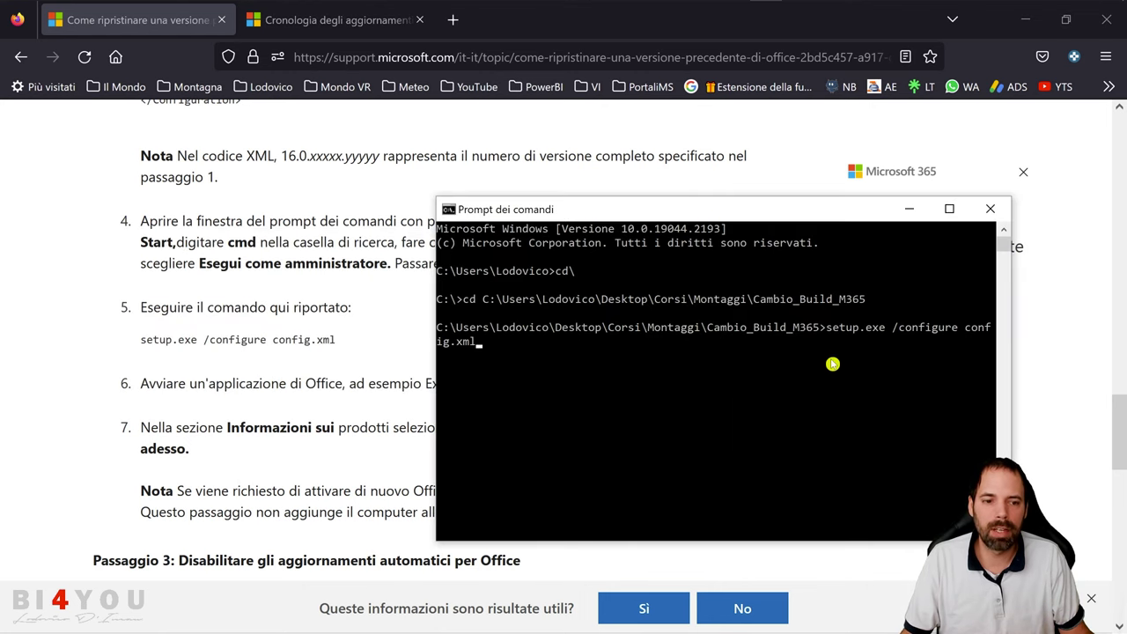
drag(780, 211, 509, 197)
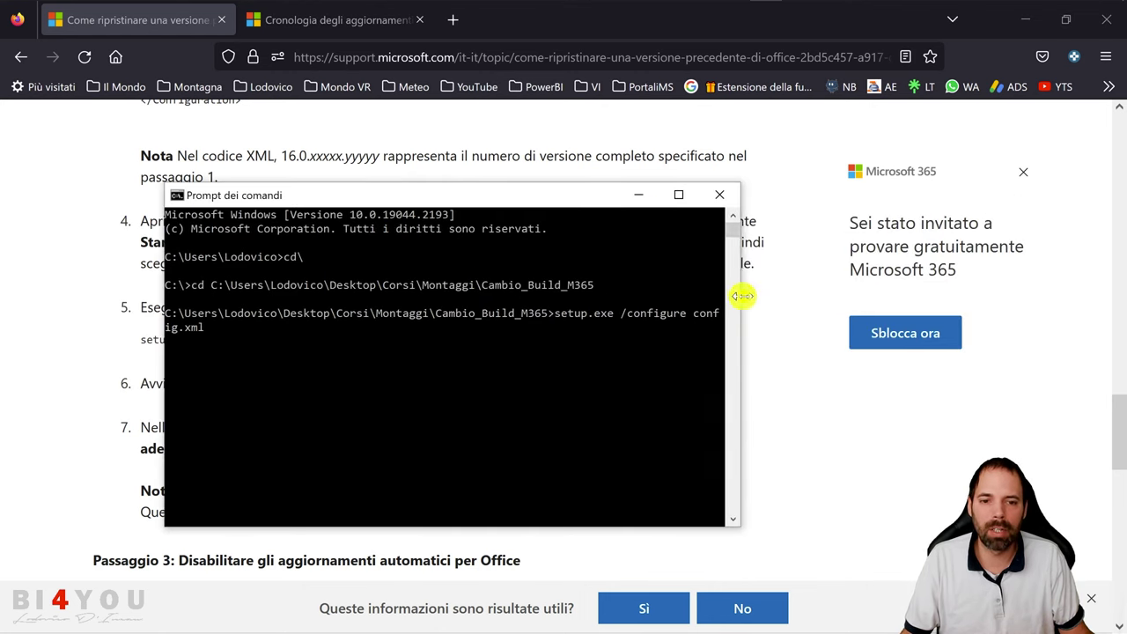
drag(742, 295, 983, 299)
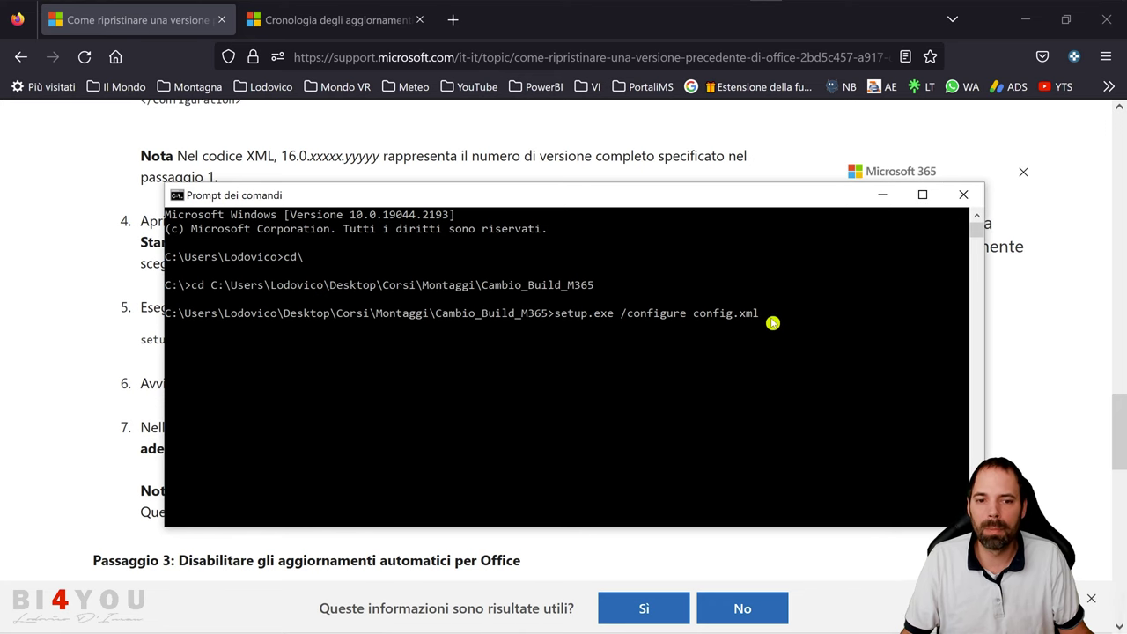
key(alt+Tab)
key(alt+Tab)
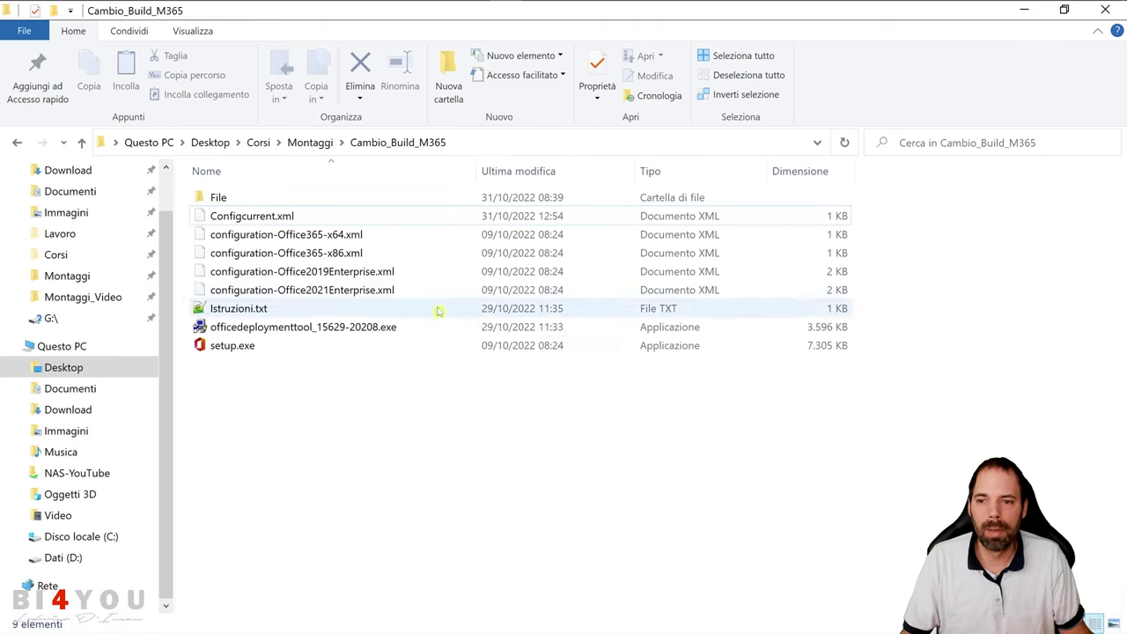
- Replace config.xml with Configcurrent.xml in the pending setup.exe /configure command
click(254, 220)
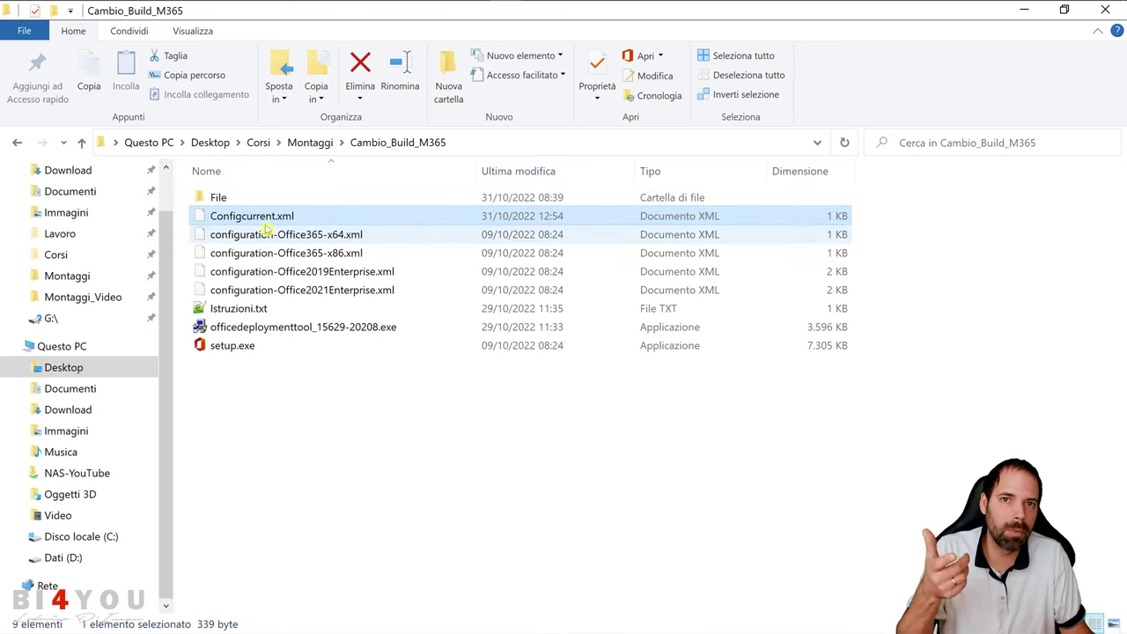
click(343, 420)
key(alt+Tab)
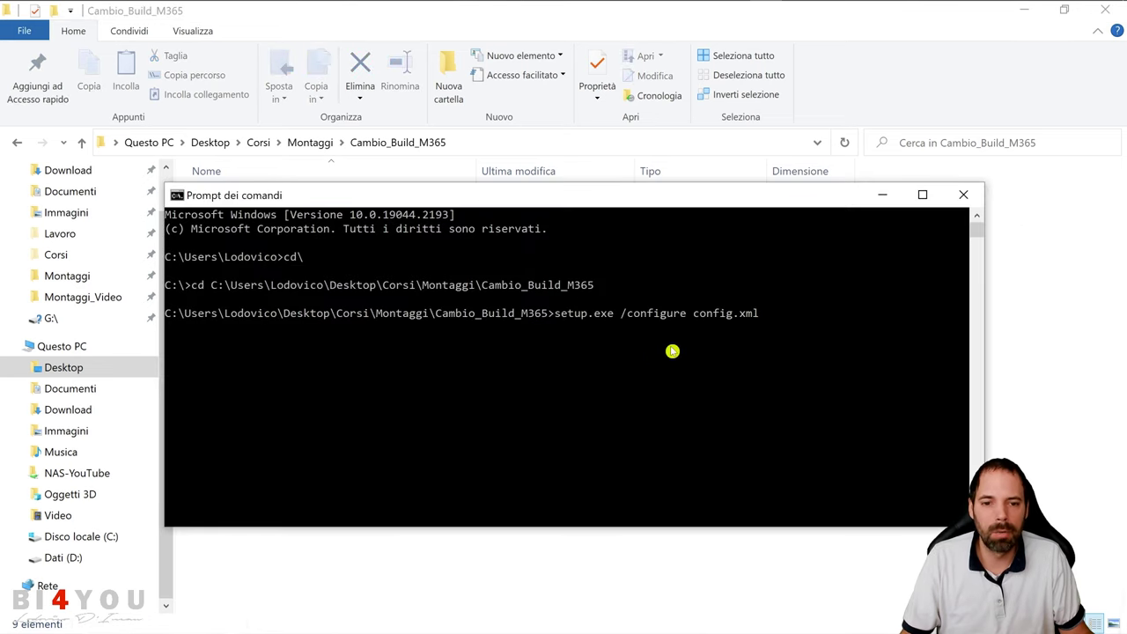
drag(657, 195, 650, 248)
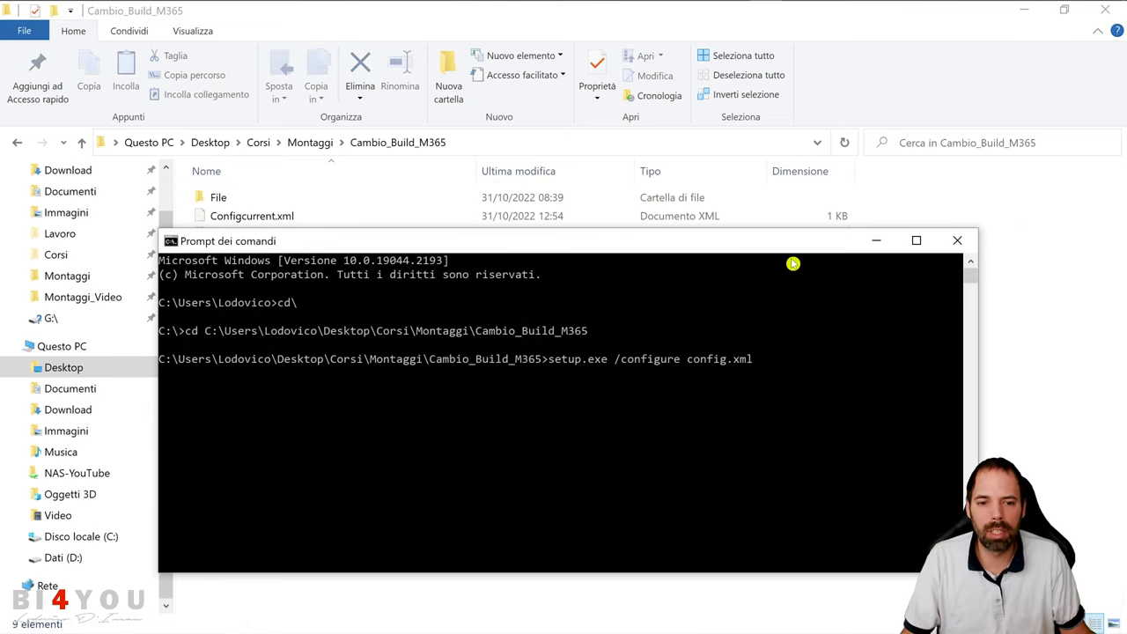
key(BackSpace)
key(BackSpace)
key(BackSpace)
key(BackSpace)
key(BackSpace)
key(BackSpace)
key(BackSpace)
key(BackSpace)
key(BackSpace)
key(BackSpace)
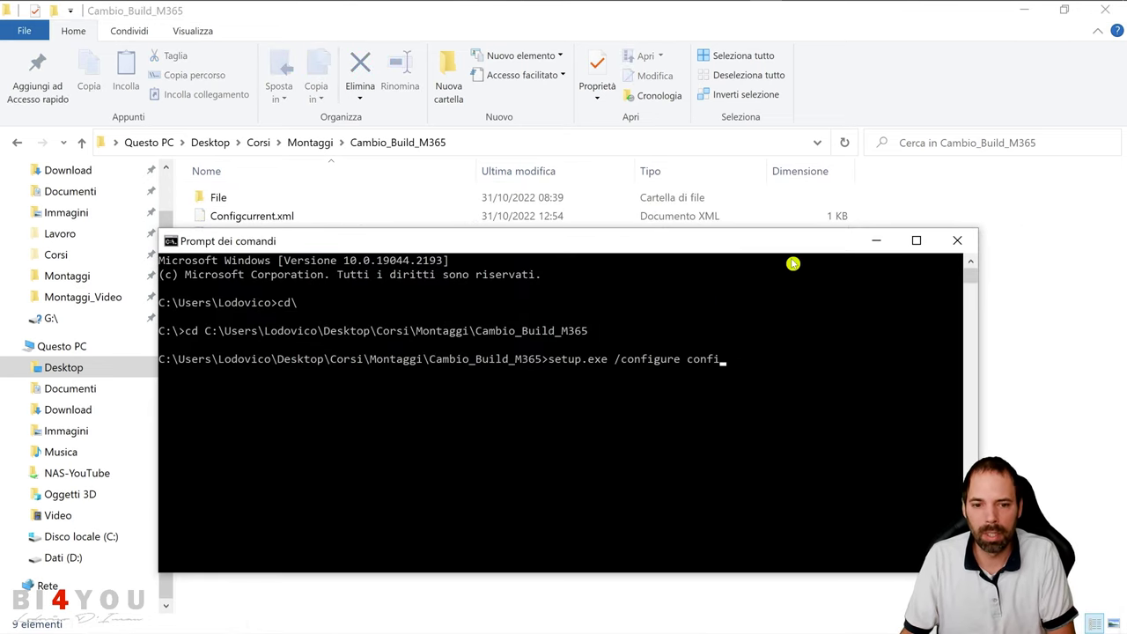
text(Confi)
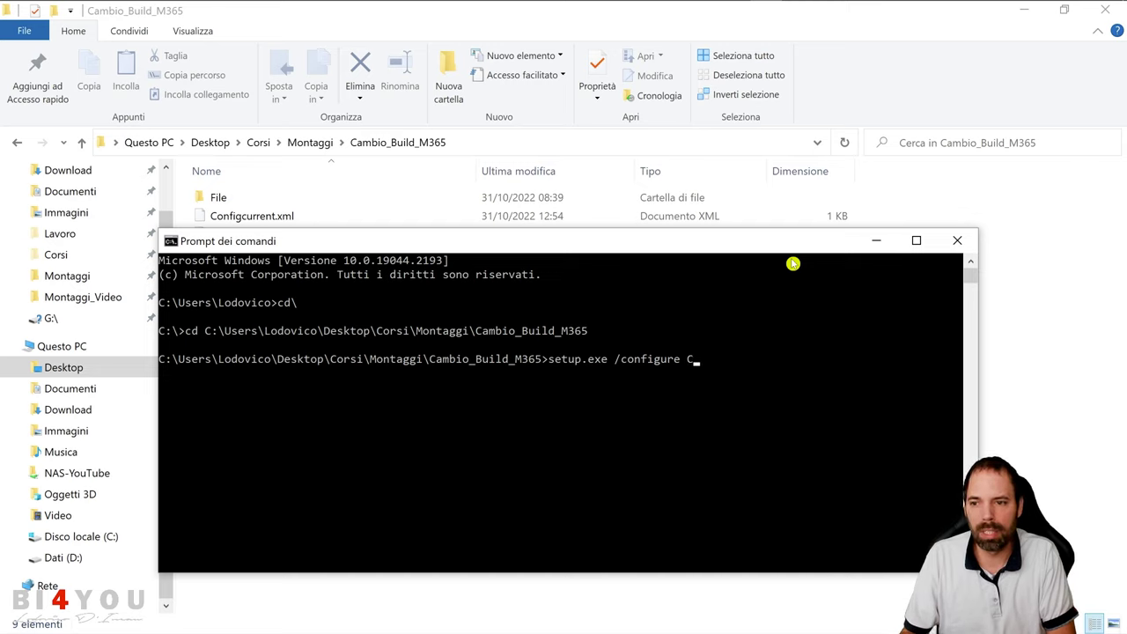
text(g)
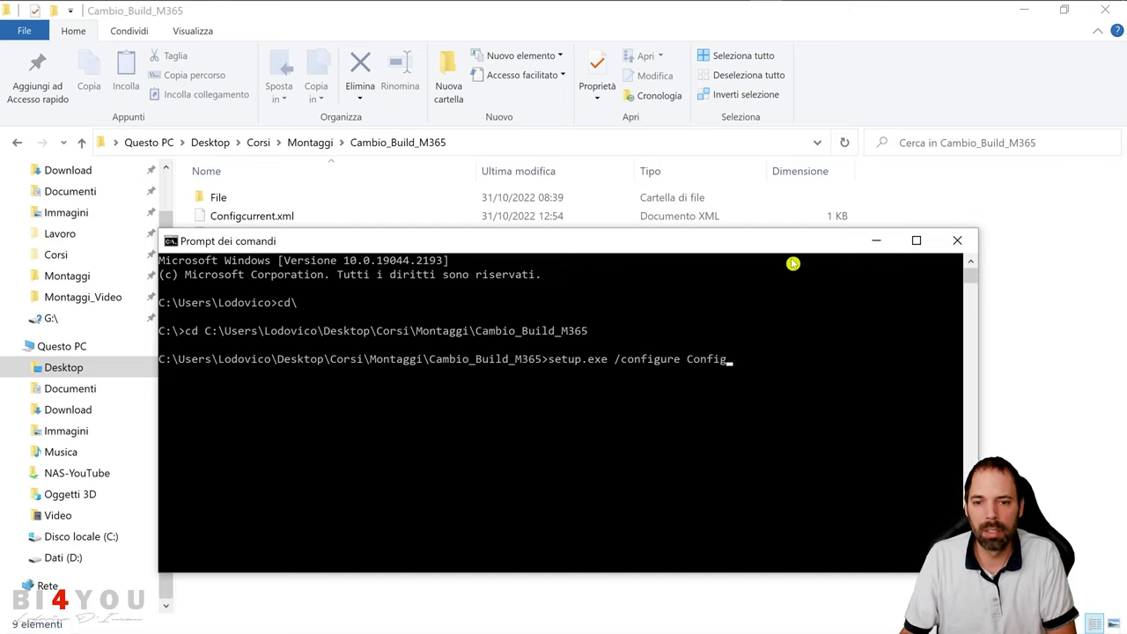
text(current.xml)
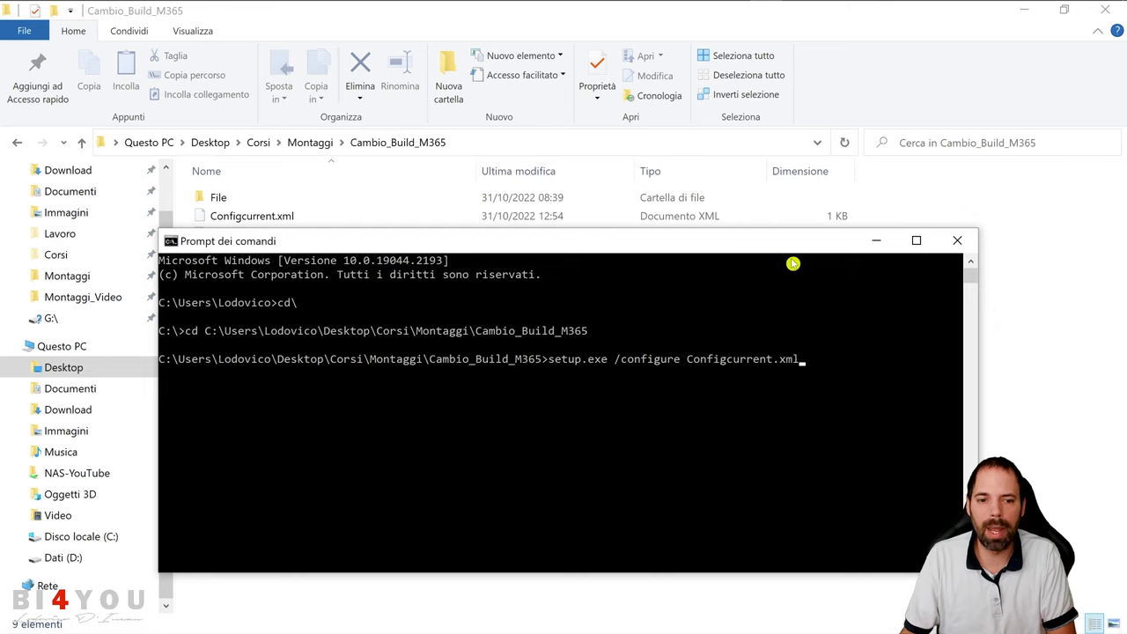